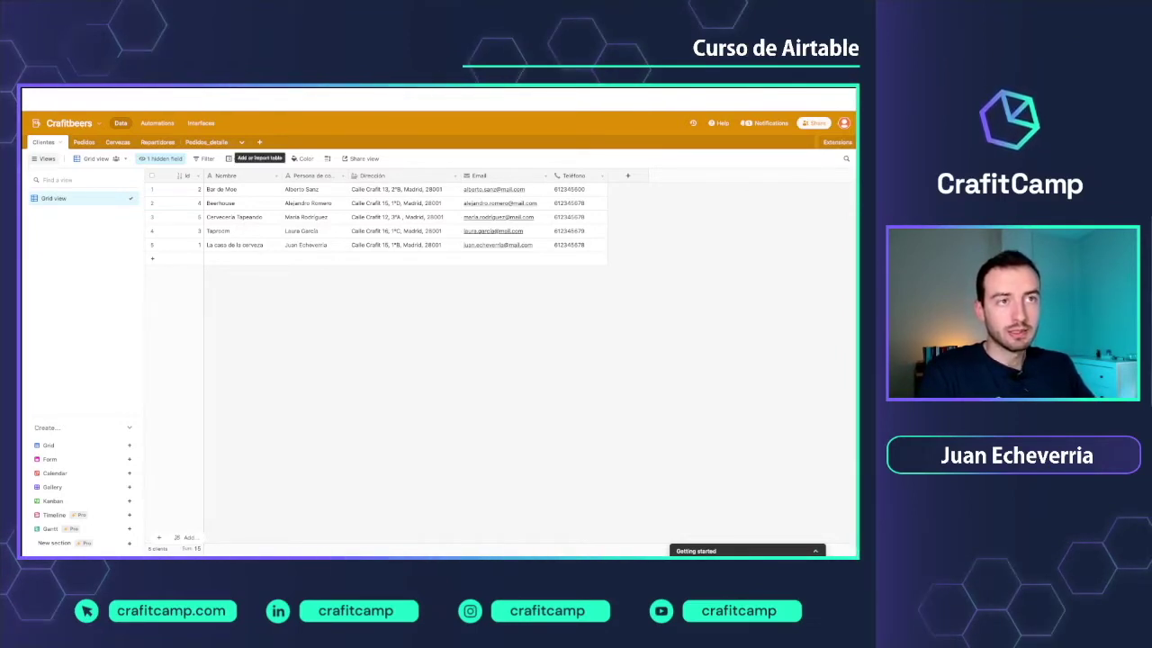
Create an empty table in the Crafitbeers base and name it "Tabla de prueba".
{"action": "left_click", "coordinate": [259, 142]}
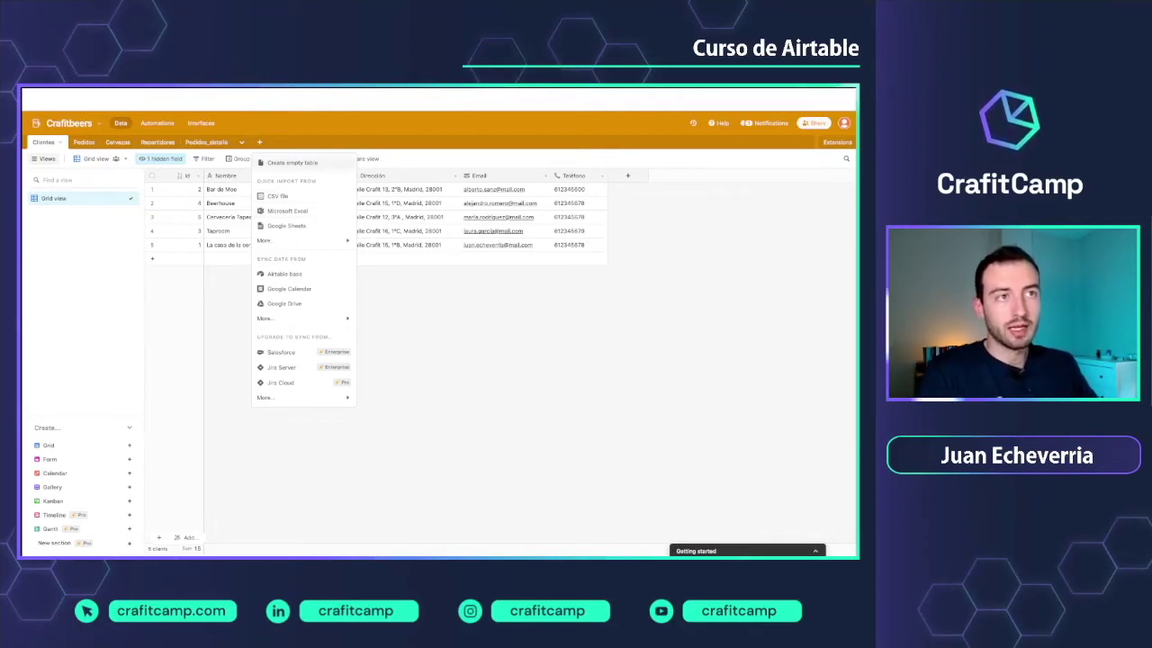
{"action": "left_click", "coordinate": [292, 162]}
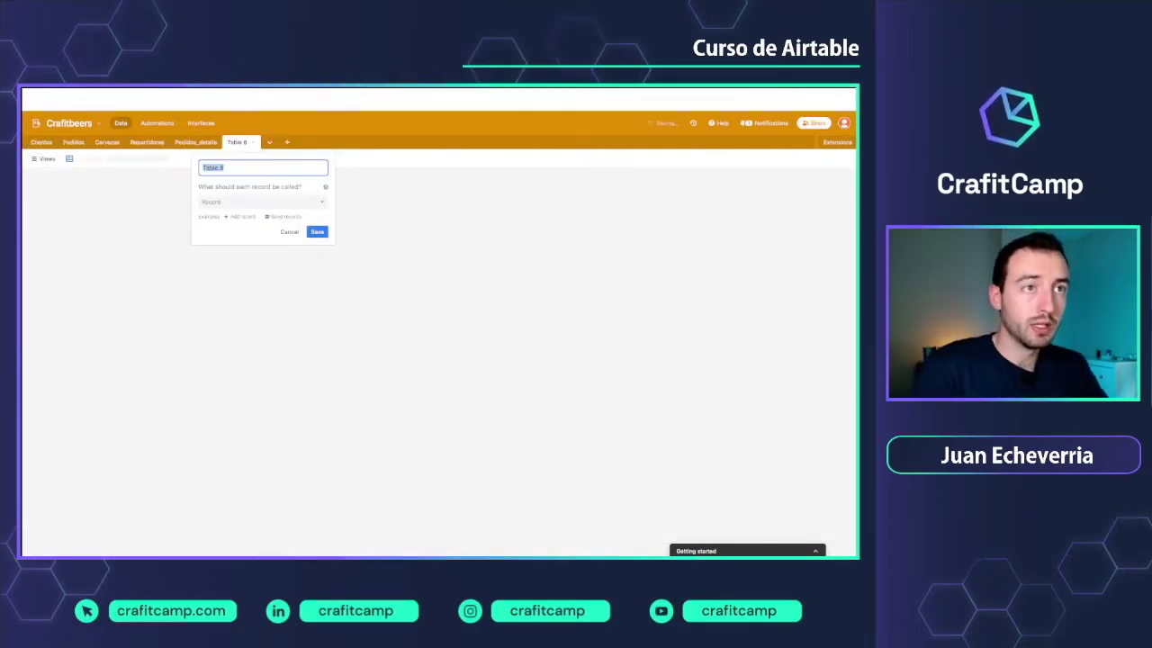
{"action": "double_click", "coordinate": [222, 168]}
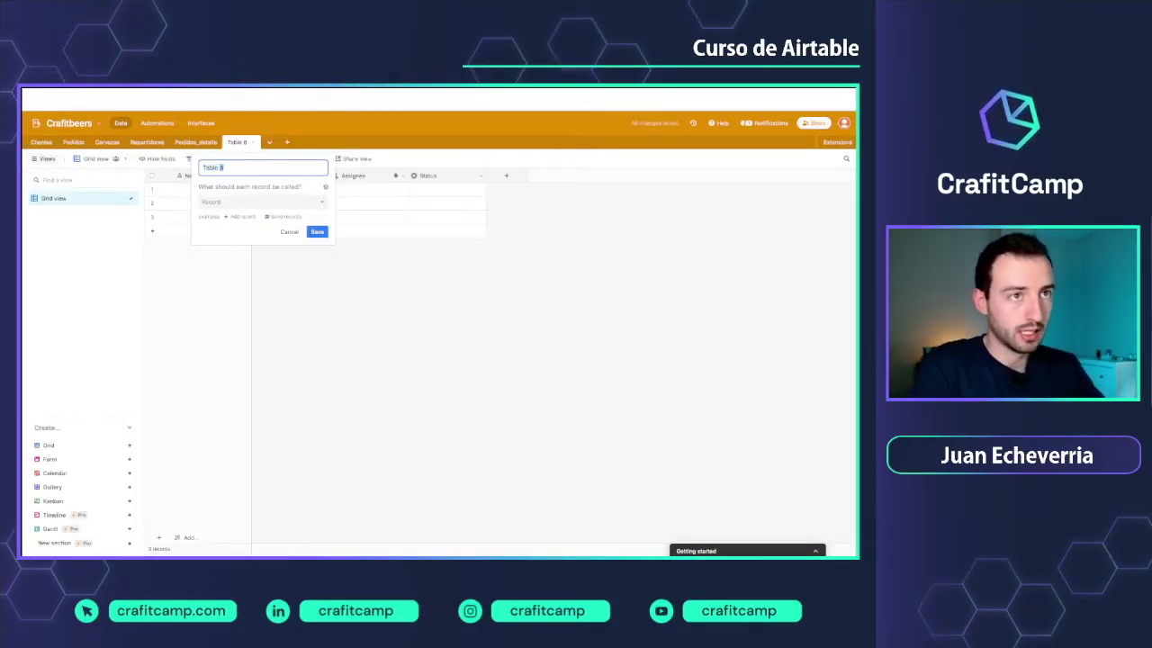
{"action": "key", "text": "super+a"}
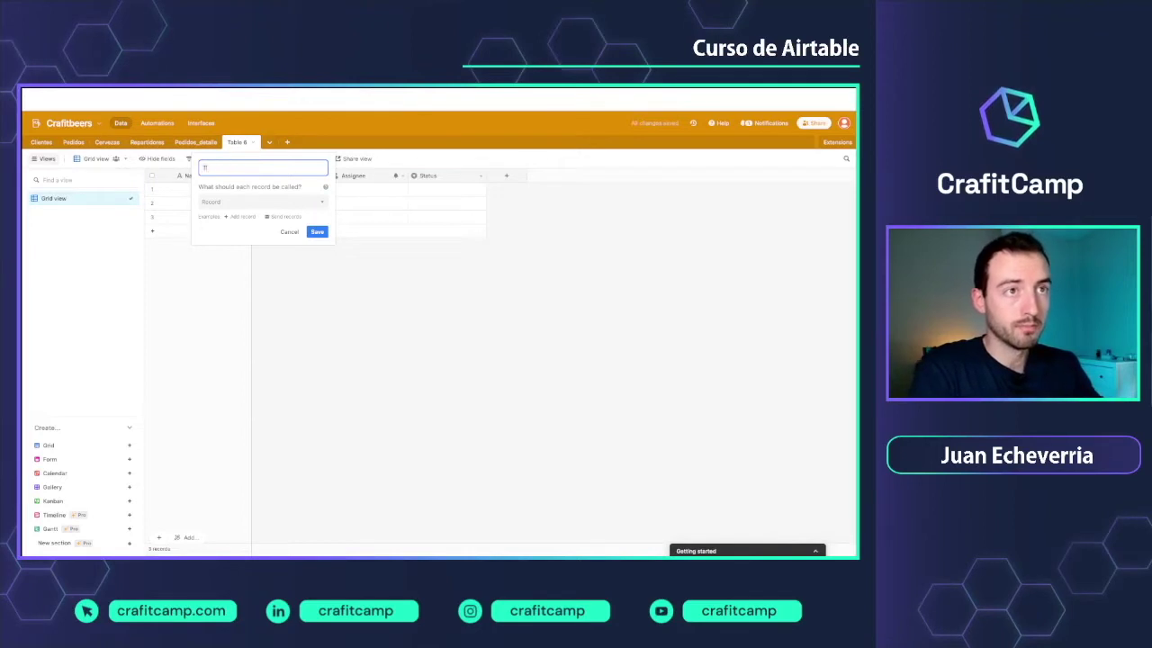
{"action": "type", "text": "Tabla de prueba"}
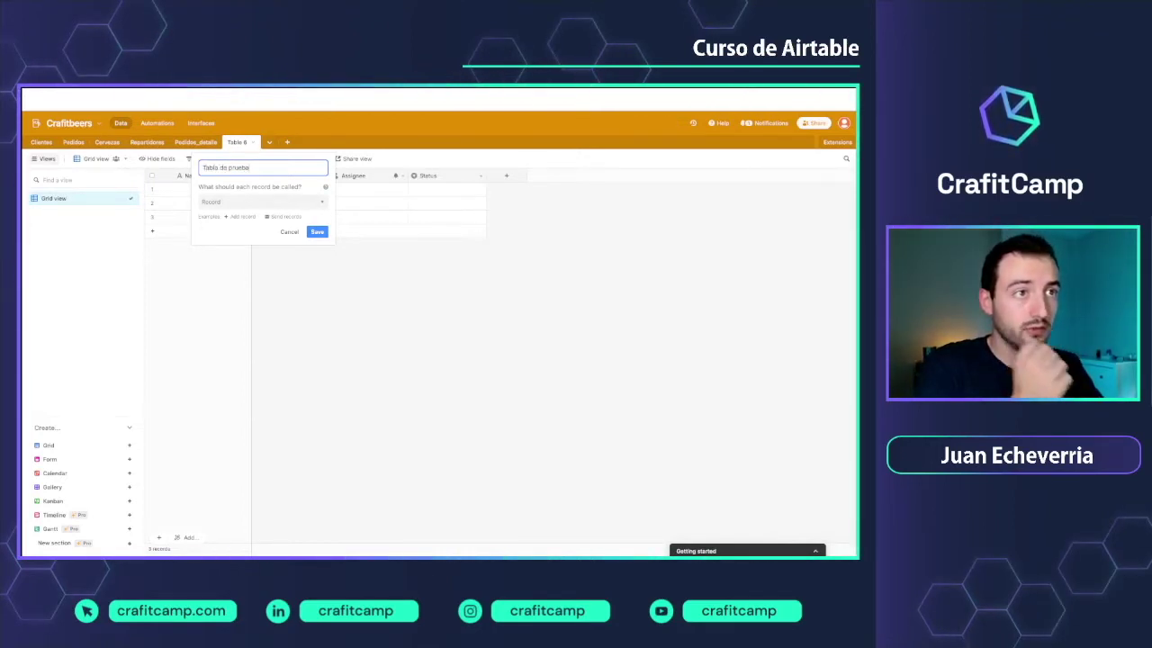
{"action": "key", "text": "Return"}
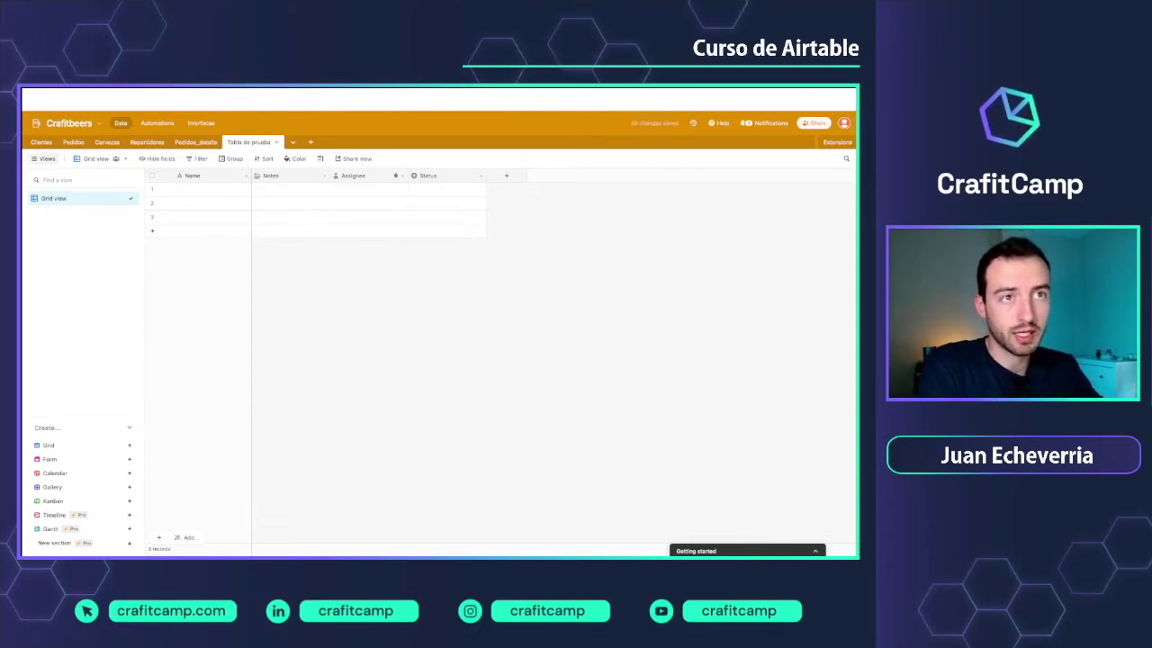
Delete the three empty default records from Tabla de prueba.
{"action": "left_click", "coordinate": [151, 189]}
{"action": "left_click", "coordinate": [151, 203]}
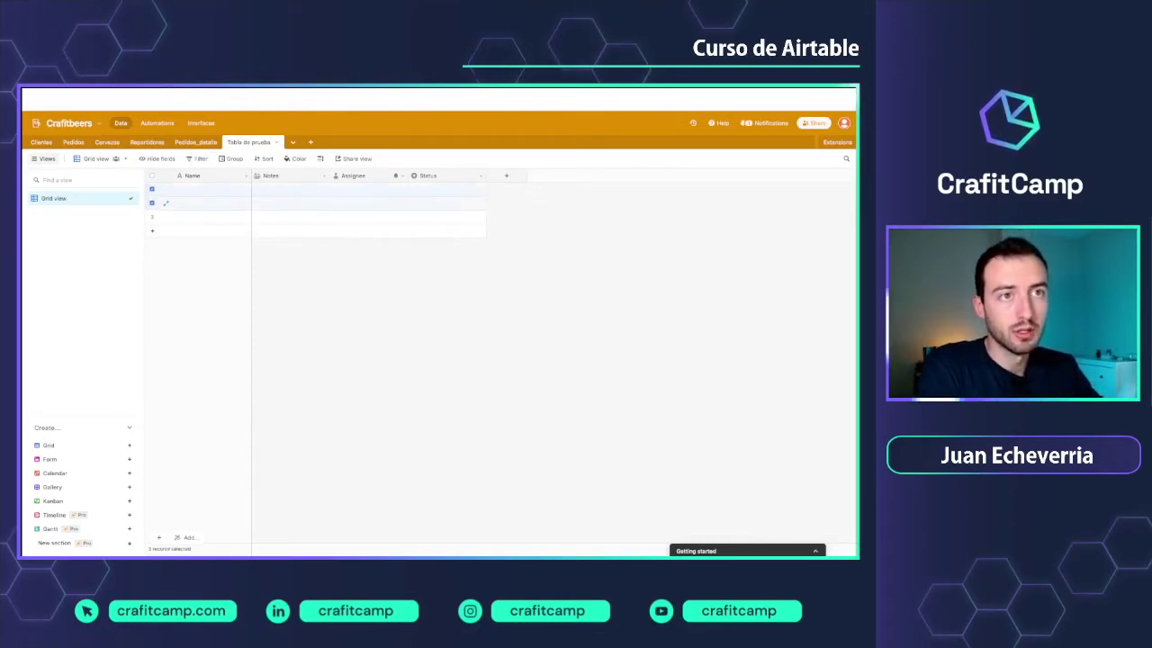
{"action": "right_click", "coordinate": [155, 217]}
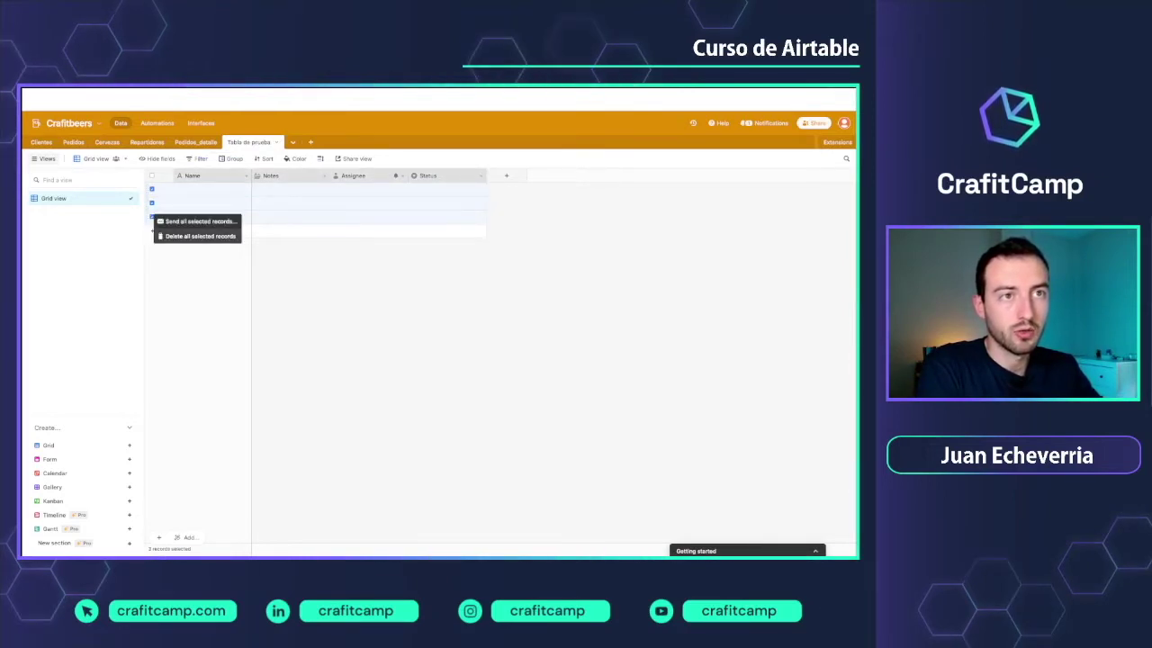
{"action": "left_click", "coordinate": [200, 236]}
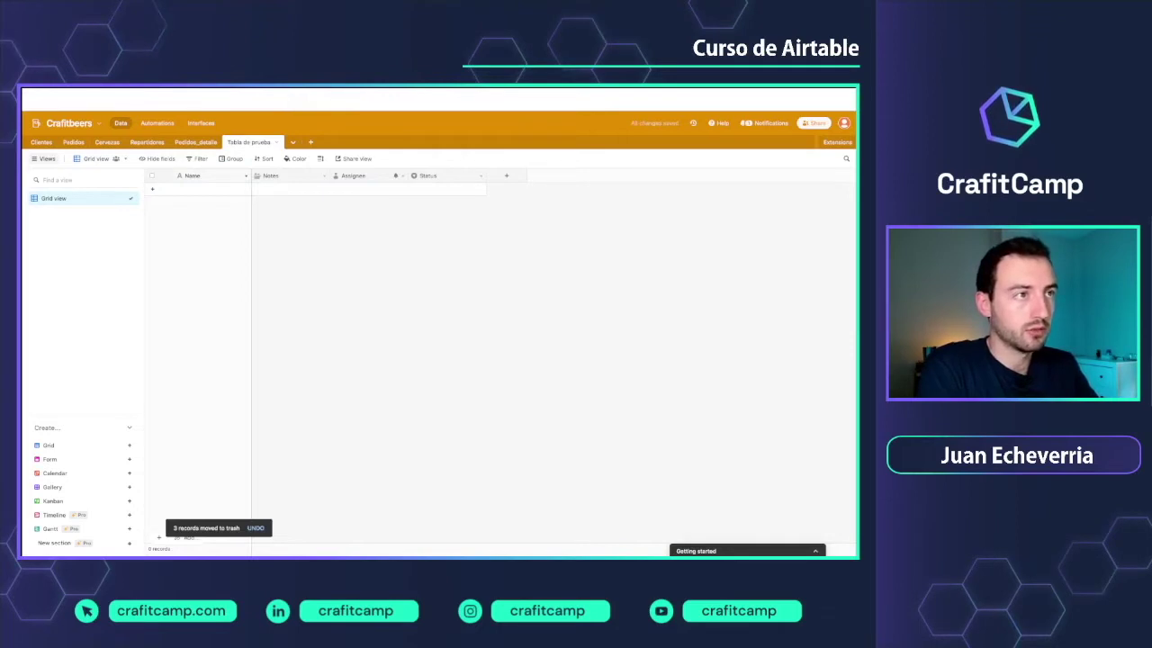
Delete the Status, Assignee and Notes fields from Tabla de prueba, keeping only the primary field.
{"action": "left_click", "coordinate": [481, 176]}
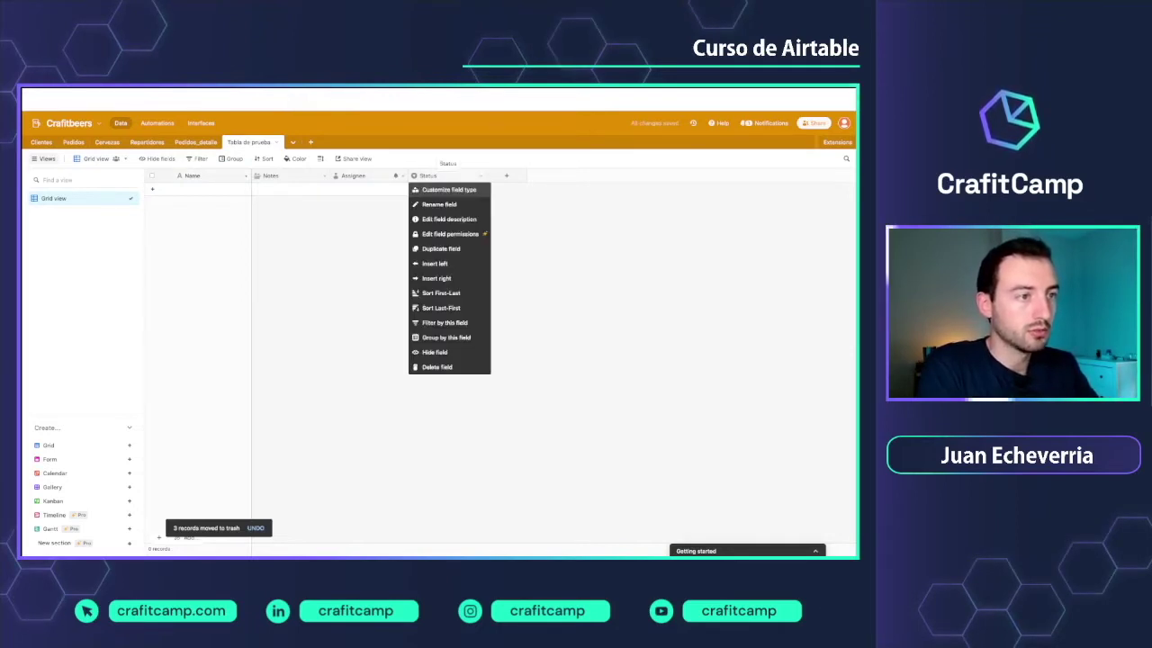
{"action": "left_click", "coordinate": [437, 367]}
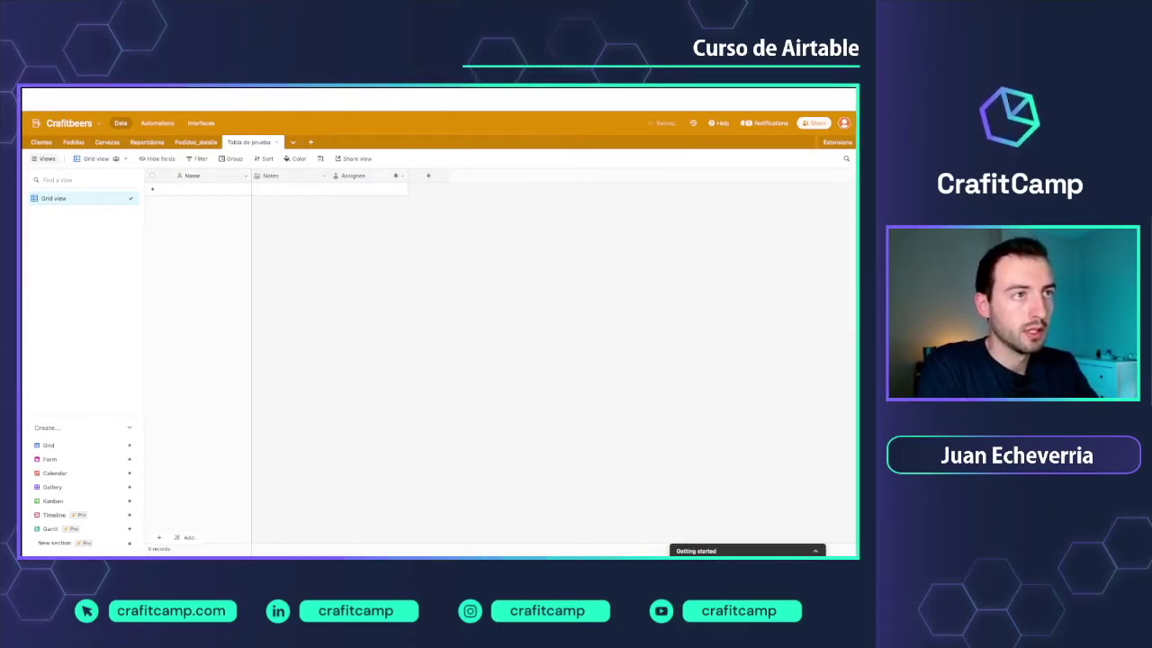
{"action": "left_click", "coordinate": [402, 175]}
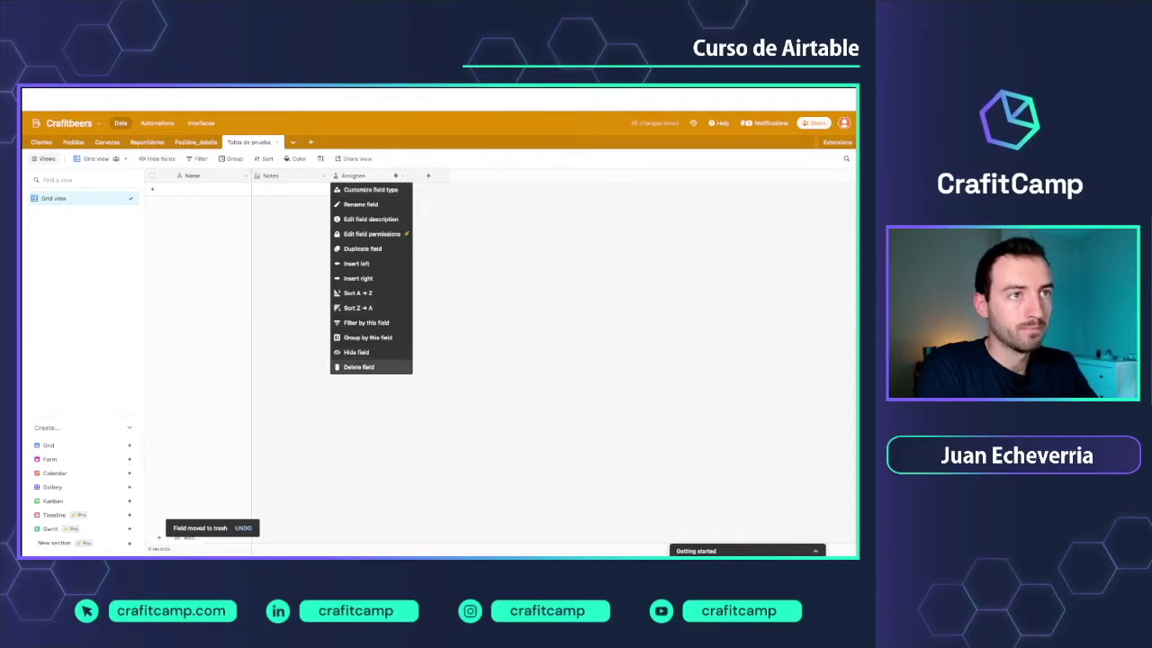
{"action": "left_click", "coordinate": [360, 367]}
{"action": "left_click", "coordinate": [323, 176]}
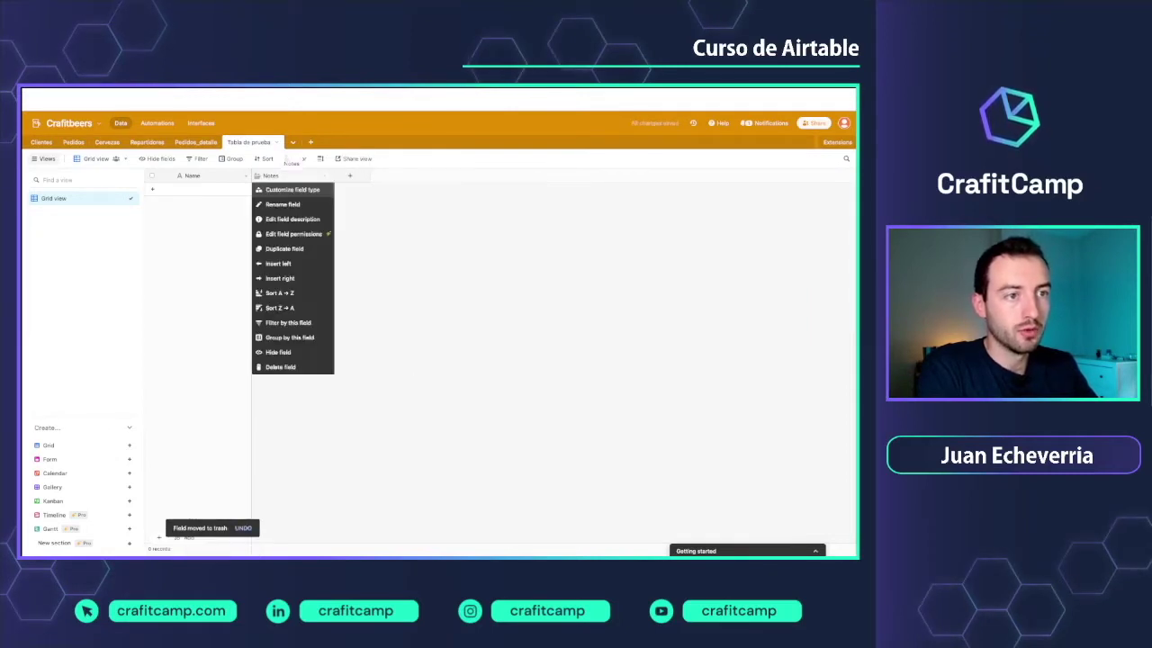
{"action": "left_click", "coordinate": [280, 367]}
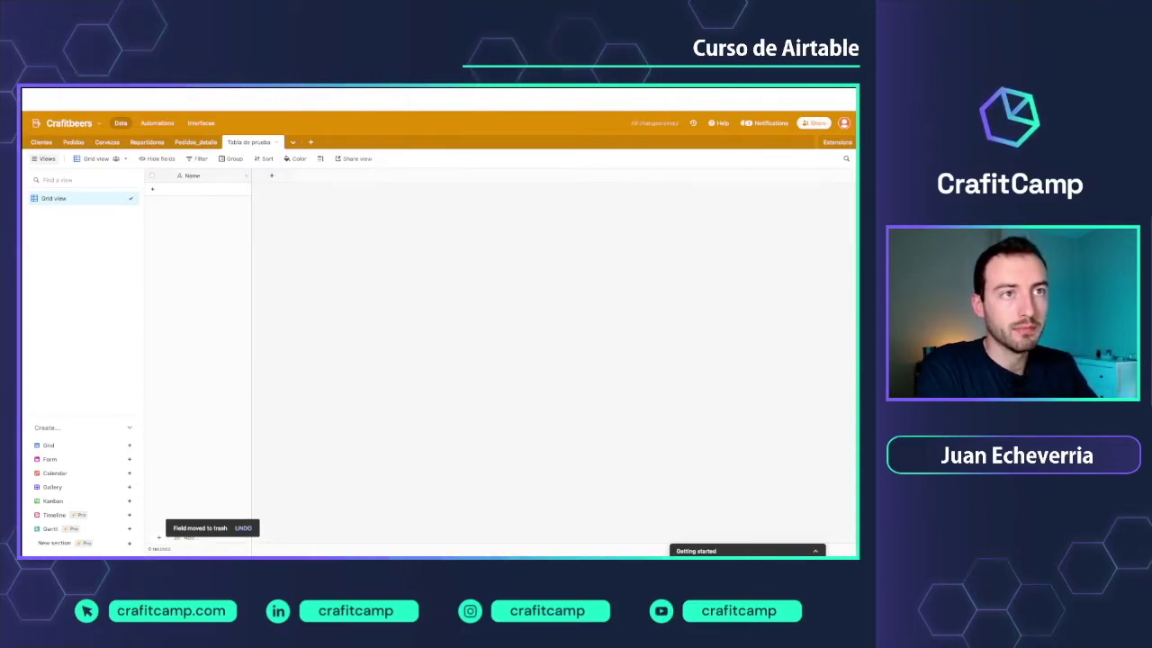
Rename the primary field of Tabla de prueba to "Nombre", keeping the Single line text type, and save the change.
{"action": "left_click", "coordinate": [245, 175]}
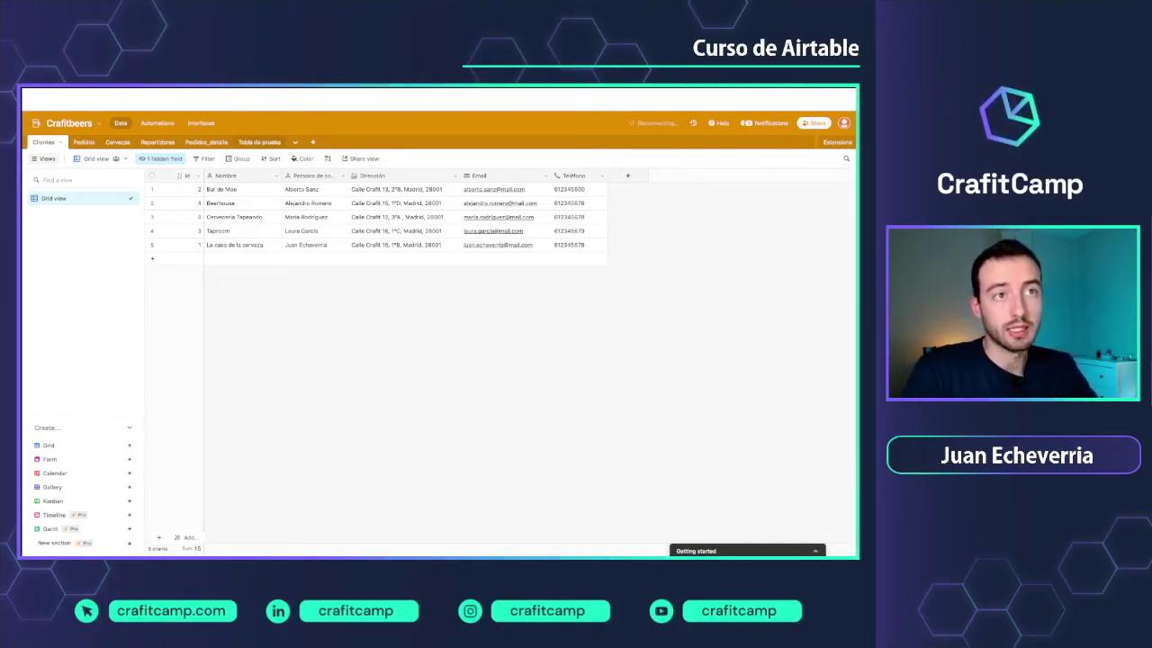
{"action": "left_click", "coordinate": [259, 142]}
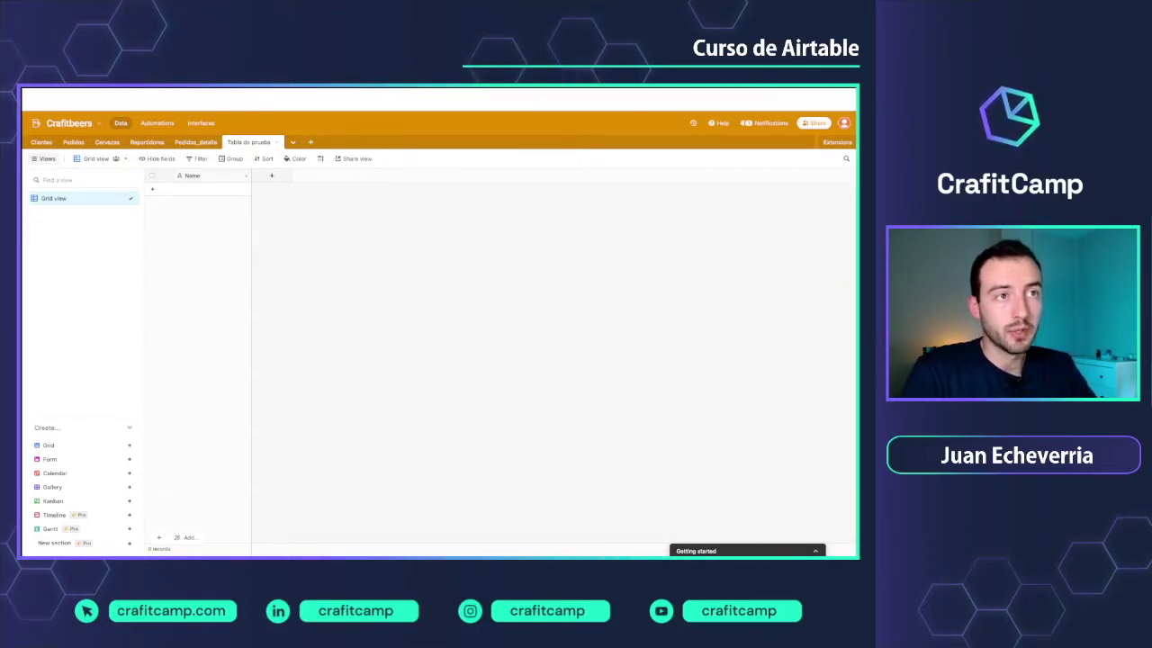
{"action": "left_click", "coordinate": [247, 176]}
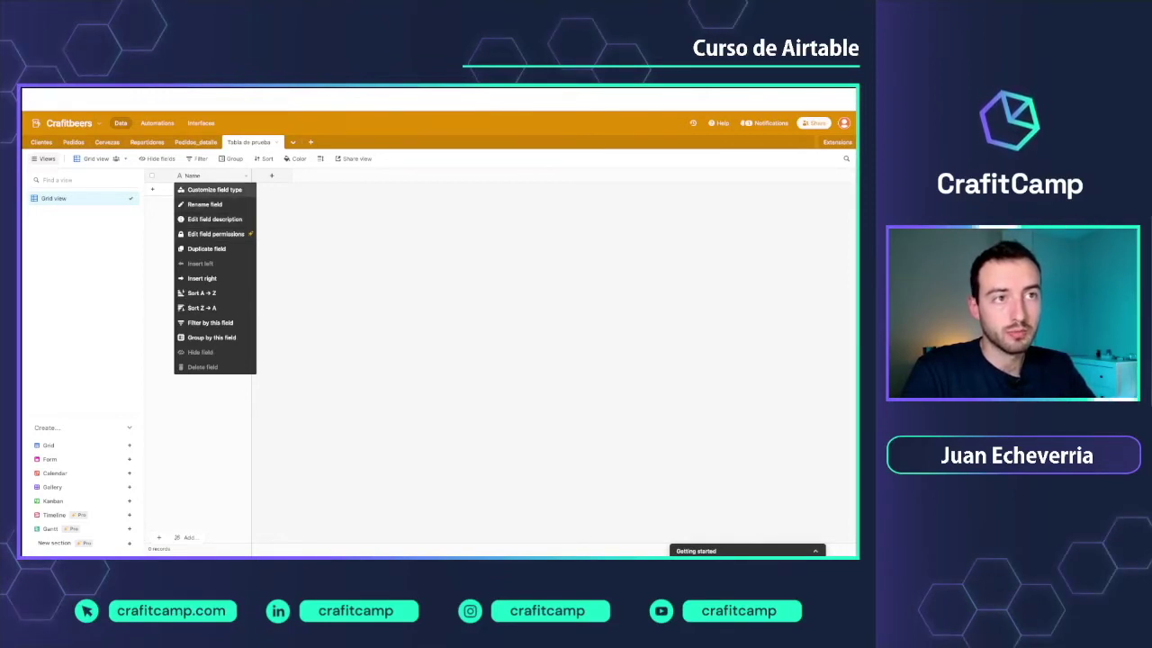
{"action": "left_click", "coordinate": [214, 190]}
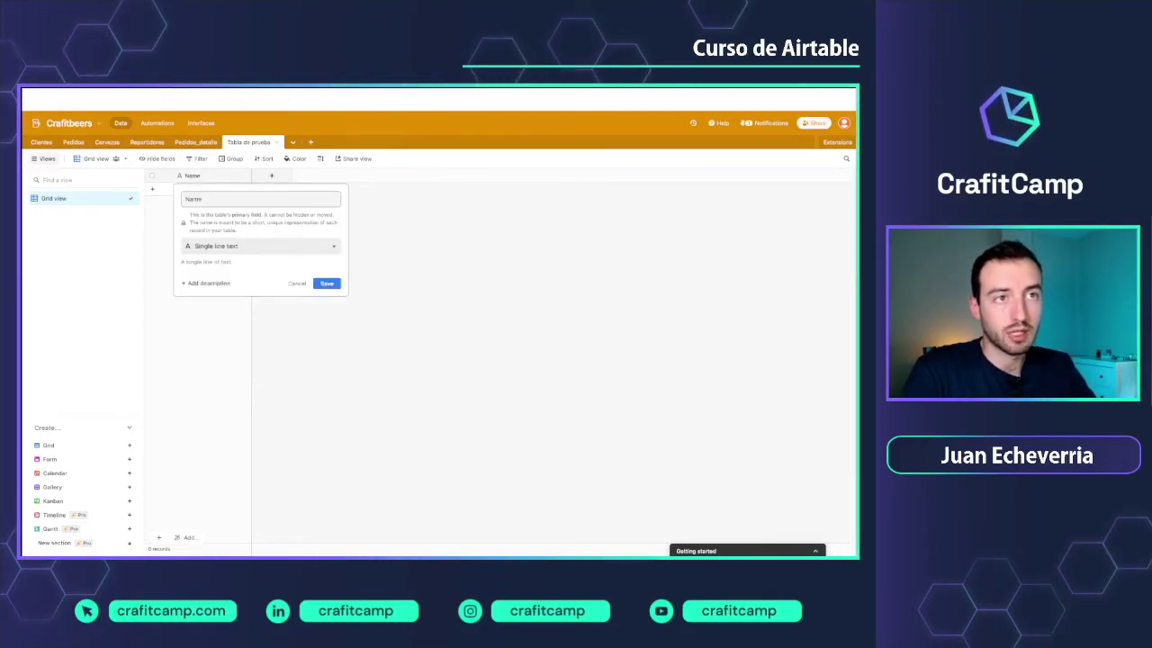
{"action": "double_click", "coordinate": [193, 199]}
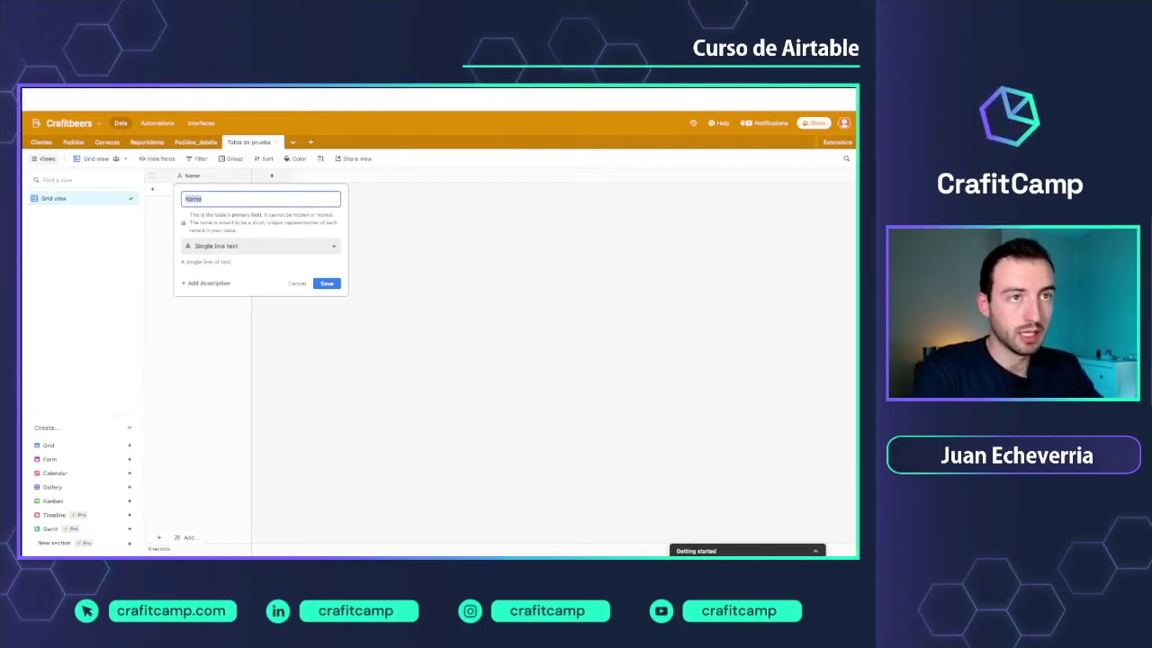
{"action": "type", "text": "Nombre"}
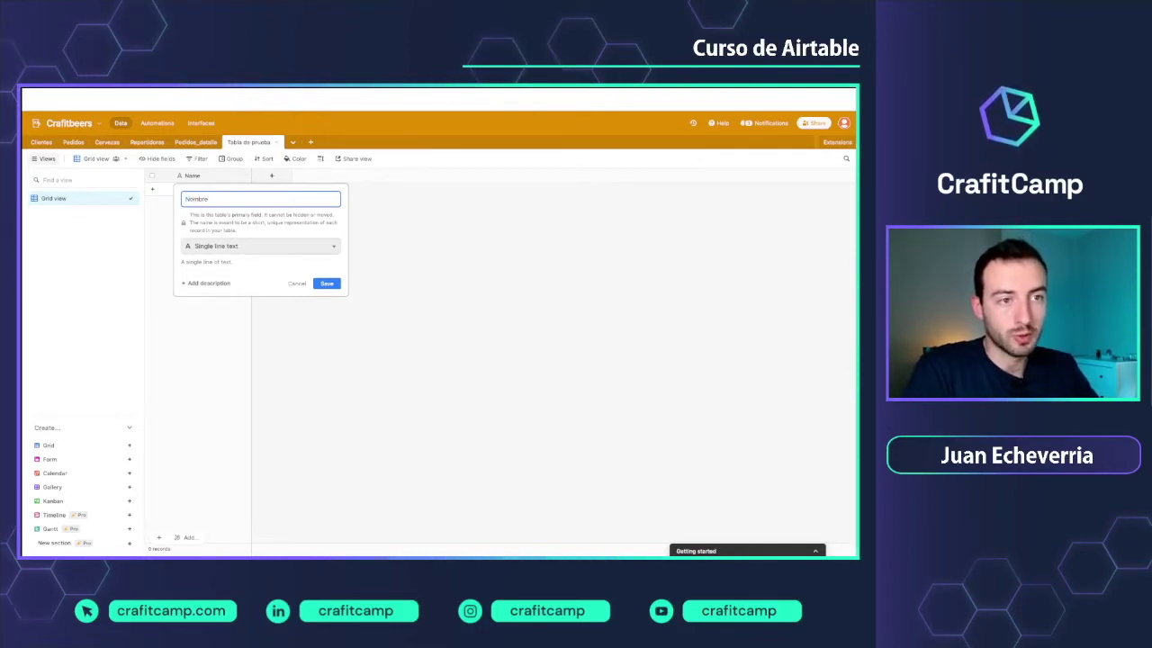
{"action": "left_click", "coordinate": [260, 246]}
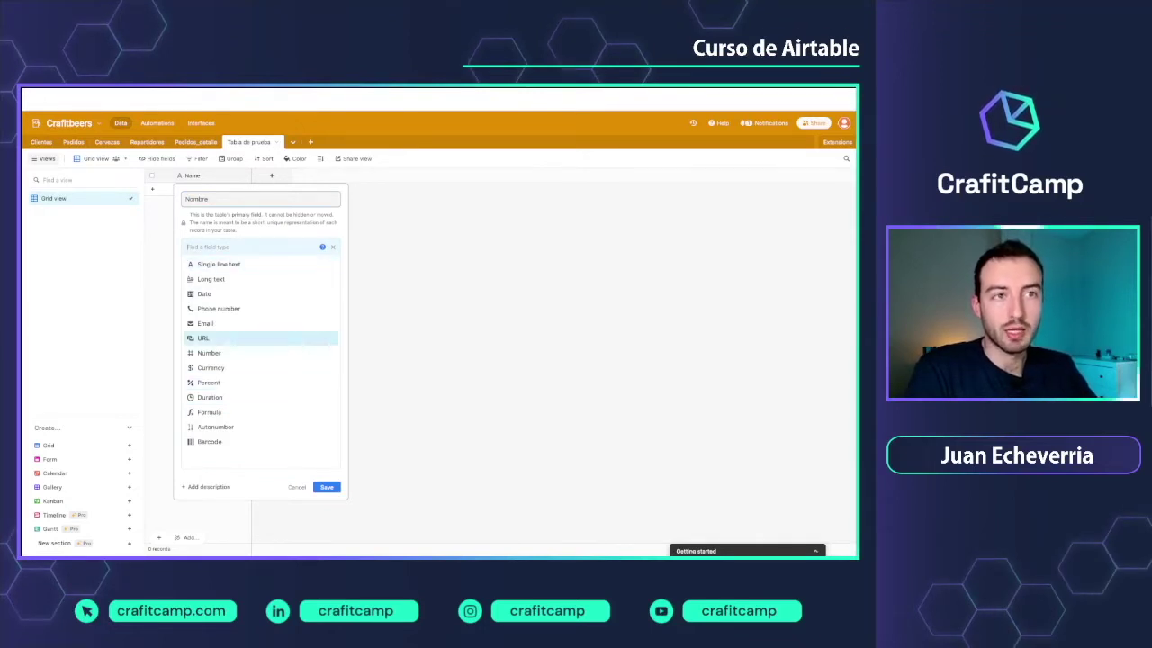
{"action": "left_click", "coordinate": [450, 340]}
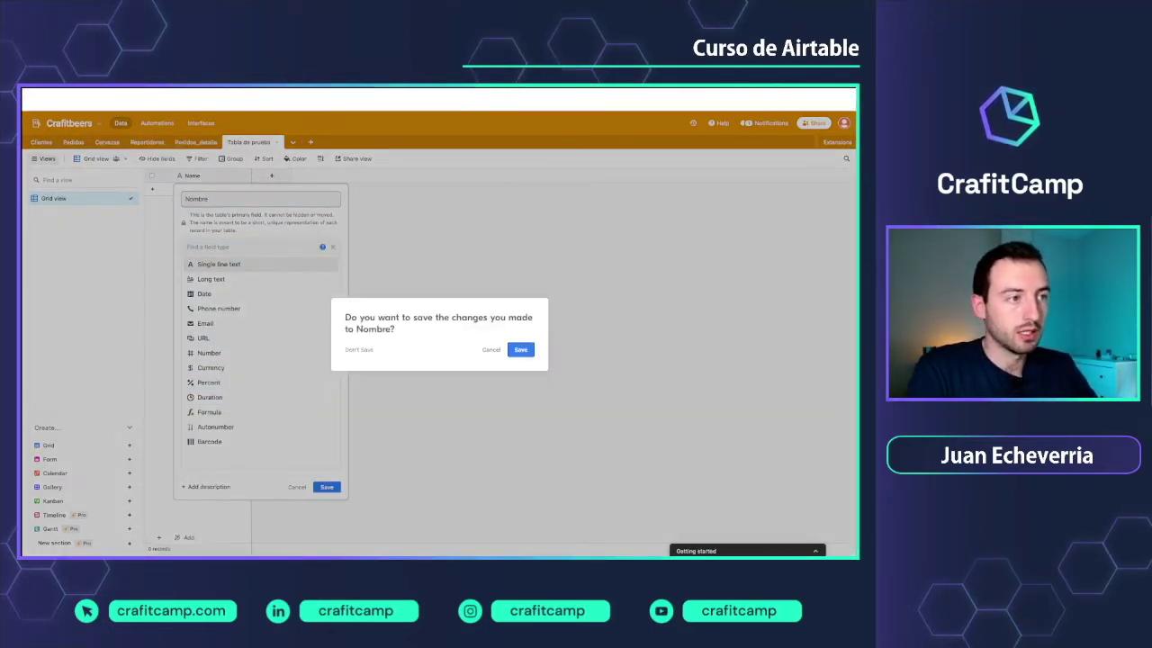
{"action": "left_click", "coordinate": [522, 350]}
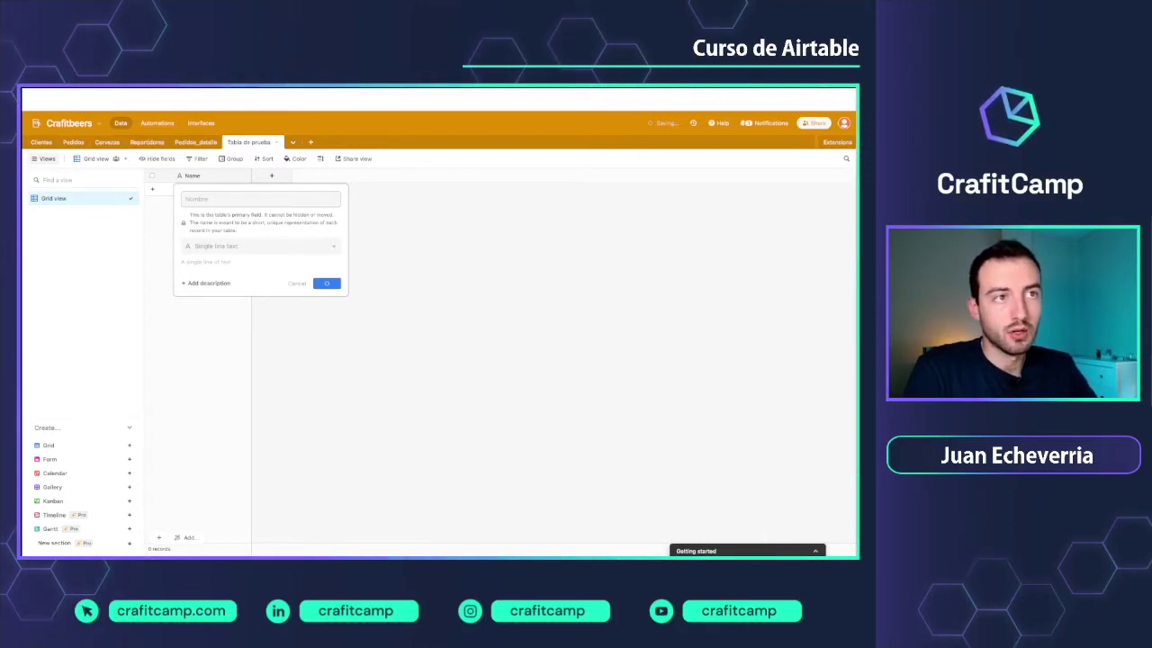
Try entering the letter "a" as the barrel price in a temporary new record of the Cervezas table, and delete that record.
{"action": "left_click", "coordinate": [272, 175]}
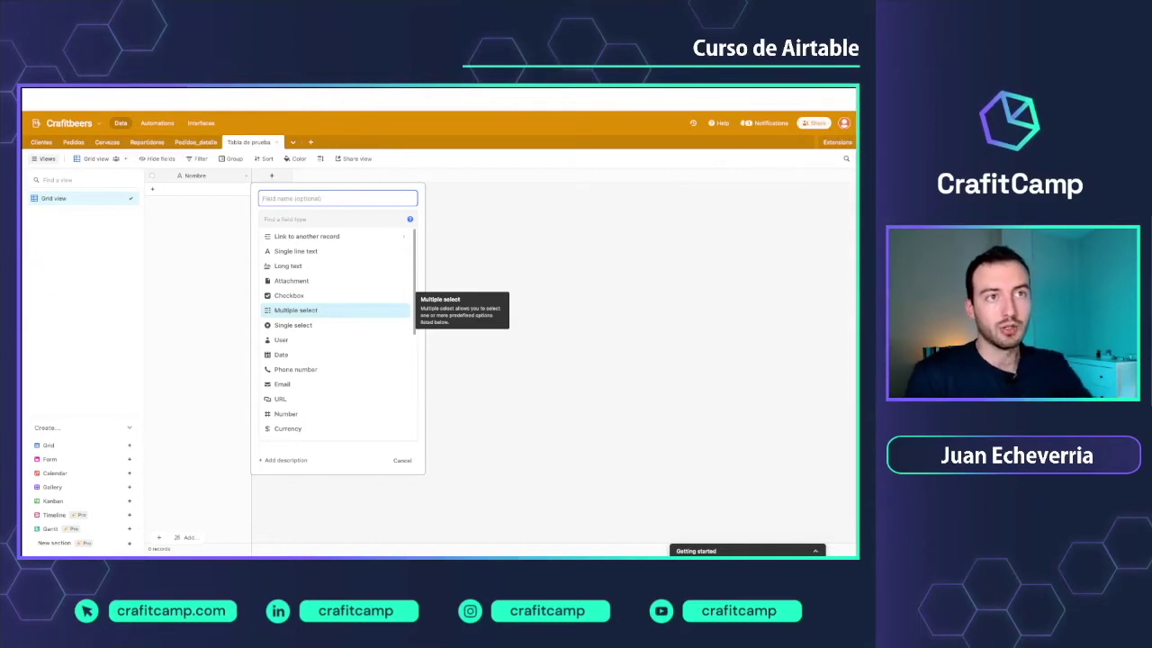
{"action": "key", "text": "Escape"}
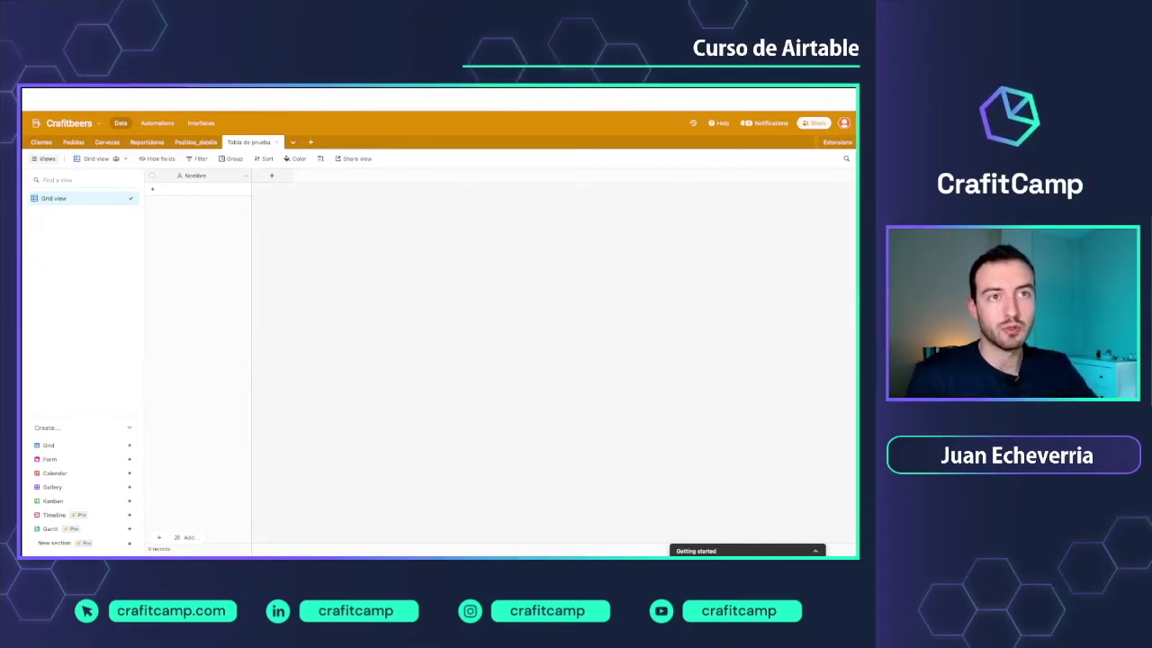
{"action": "left_click", "coordinate": [107, 143]}
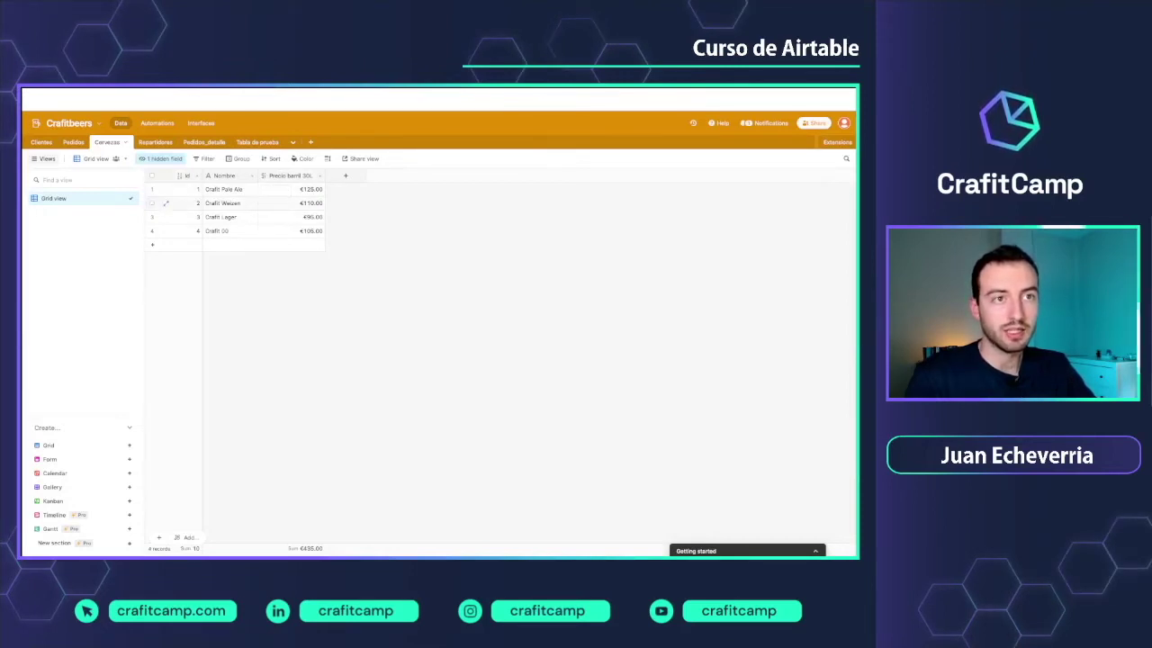
{"action": "left_click", "coordinate": [152, 244]}
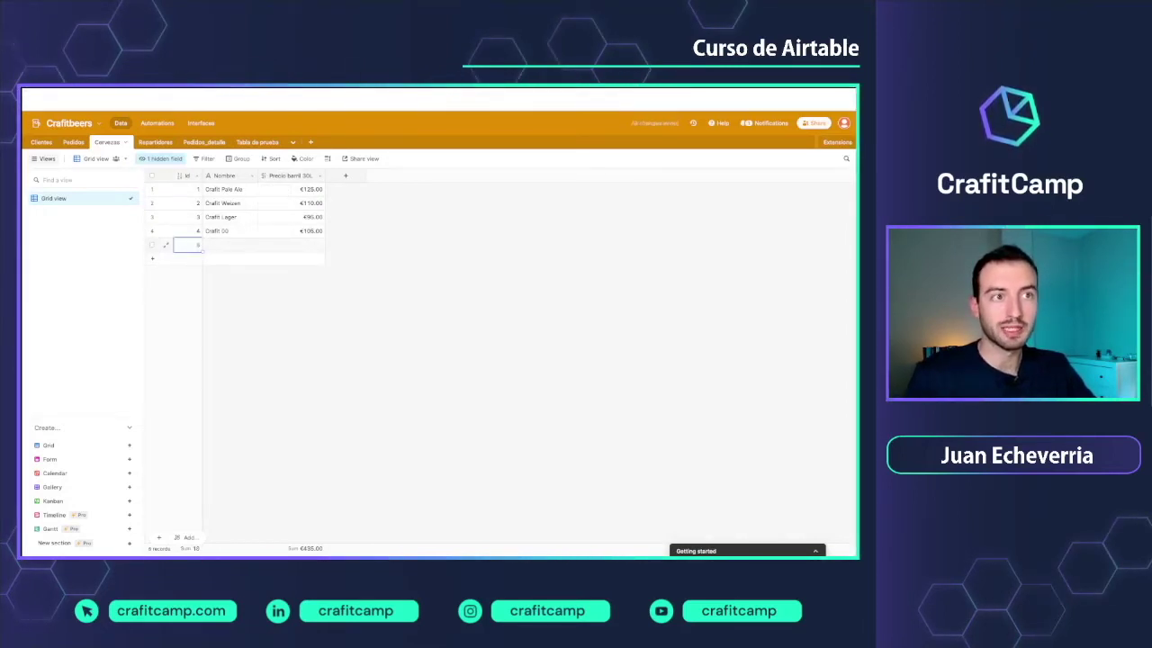
{"action": "left_click", "coordinate": [291, 245]}
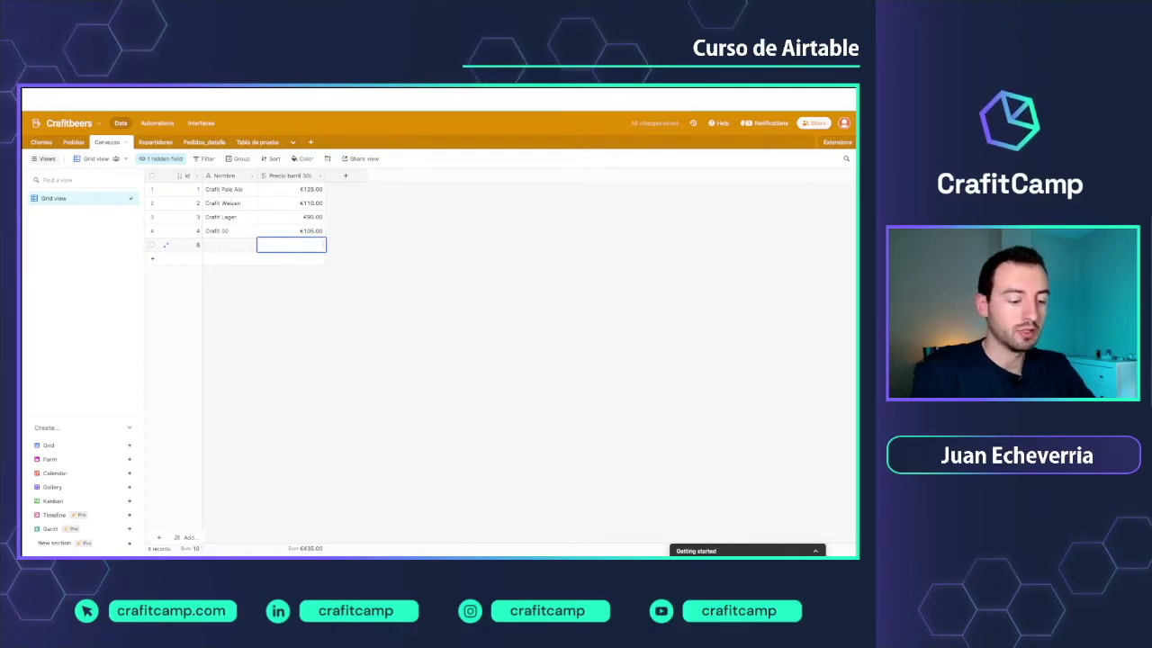
{"action": "key", "text": "a"}
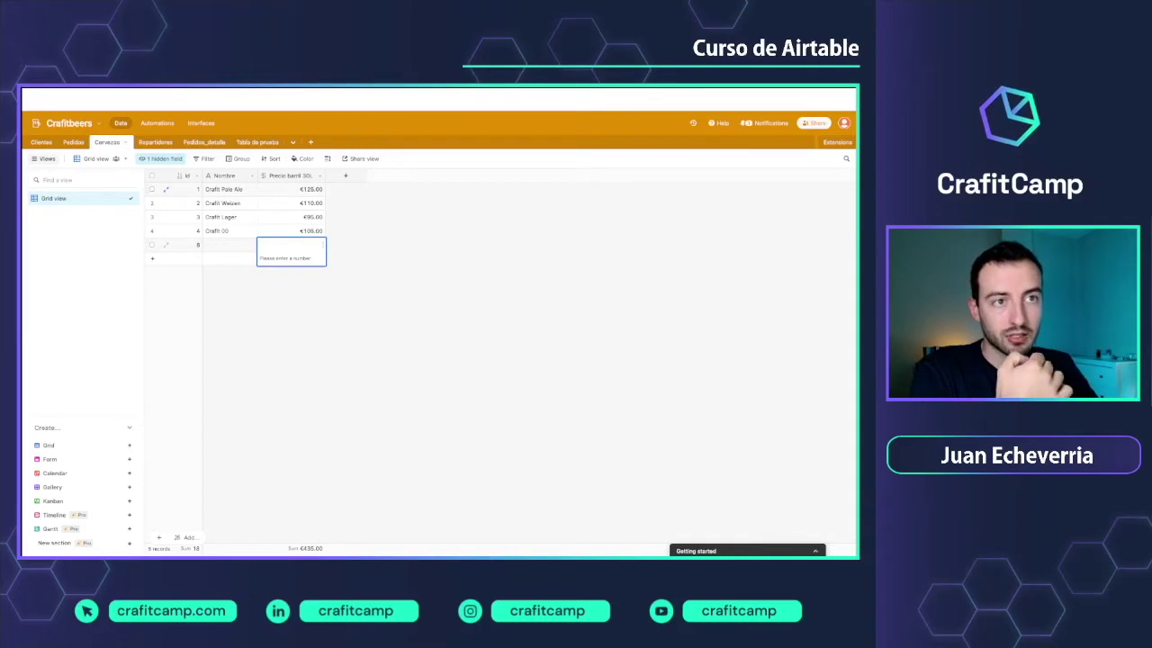
{"action": "key", "text": "Escape"}
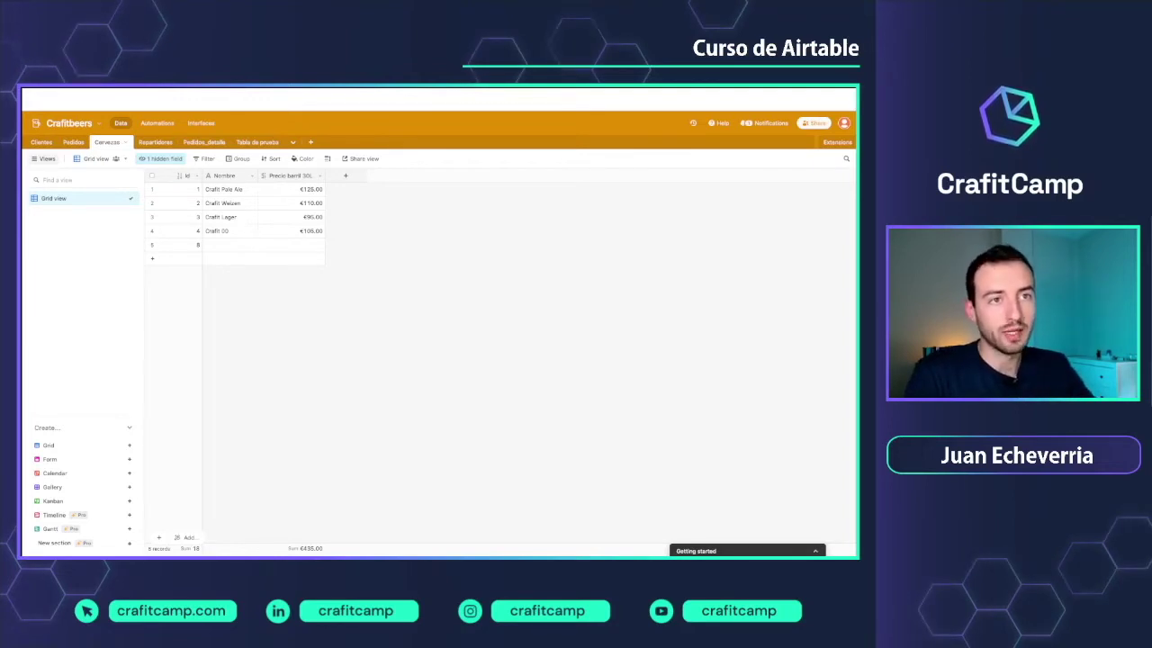
{"action": "right_click", "coordinate": [154, 243]}
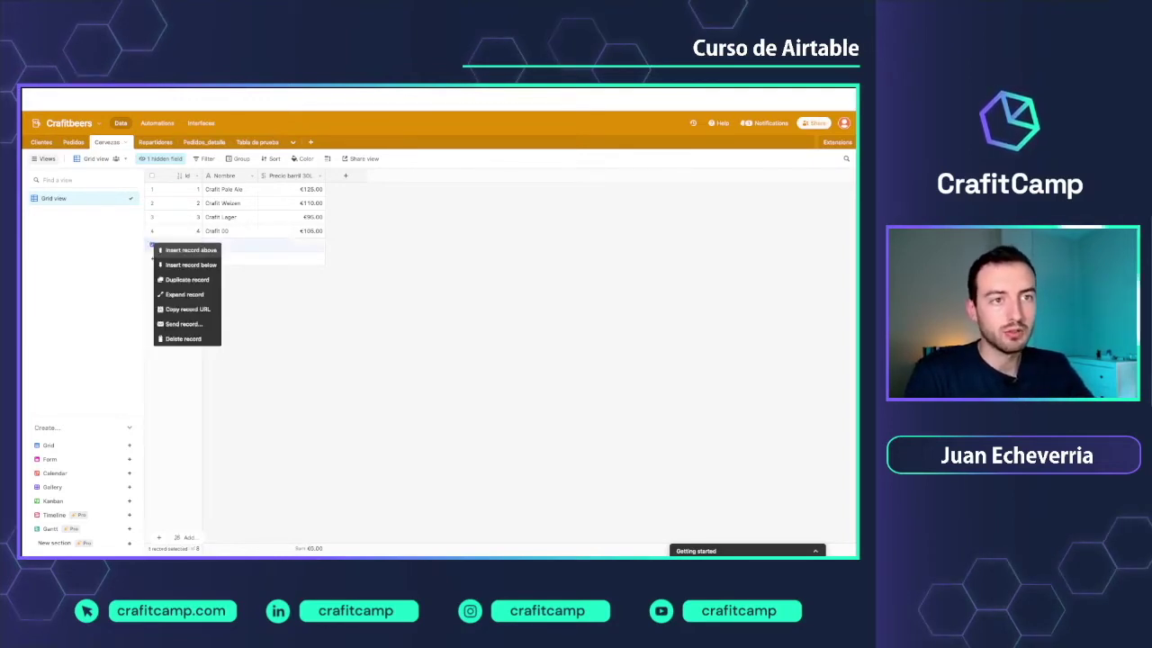
{"action": "left_click", "coordinate": [185, 338]}
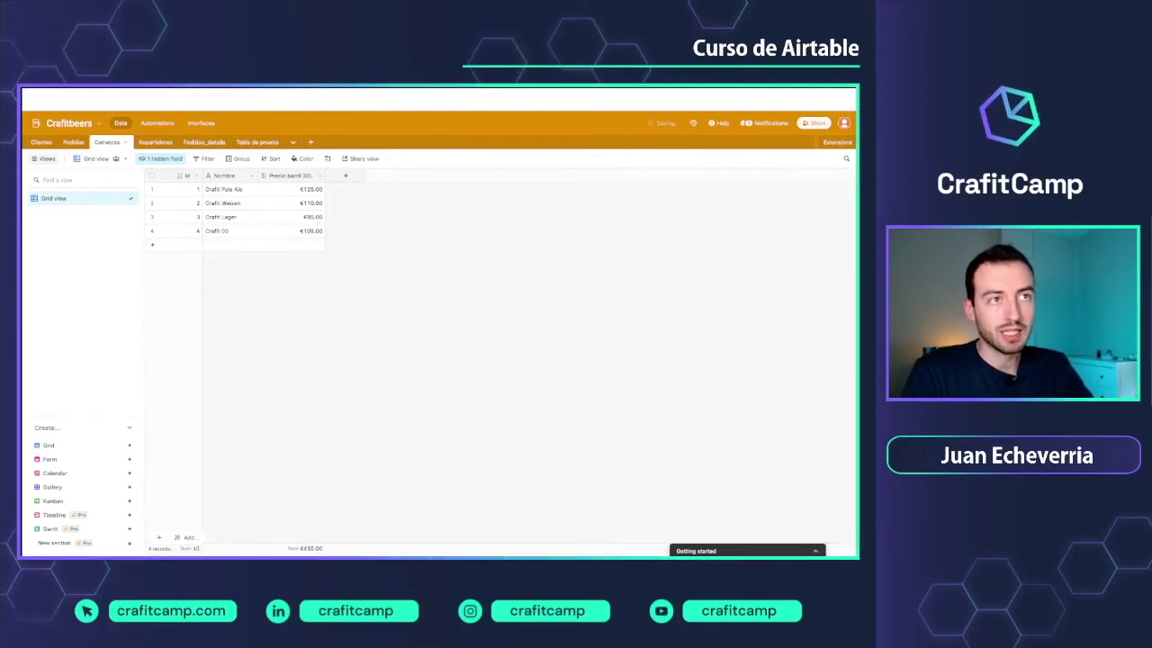
Add a Single line text field to Tabla de prueba, leaving its name and default text blank.
{"action": "left_click", "coordinate": [257, 142]}
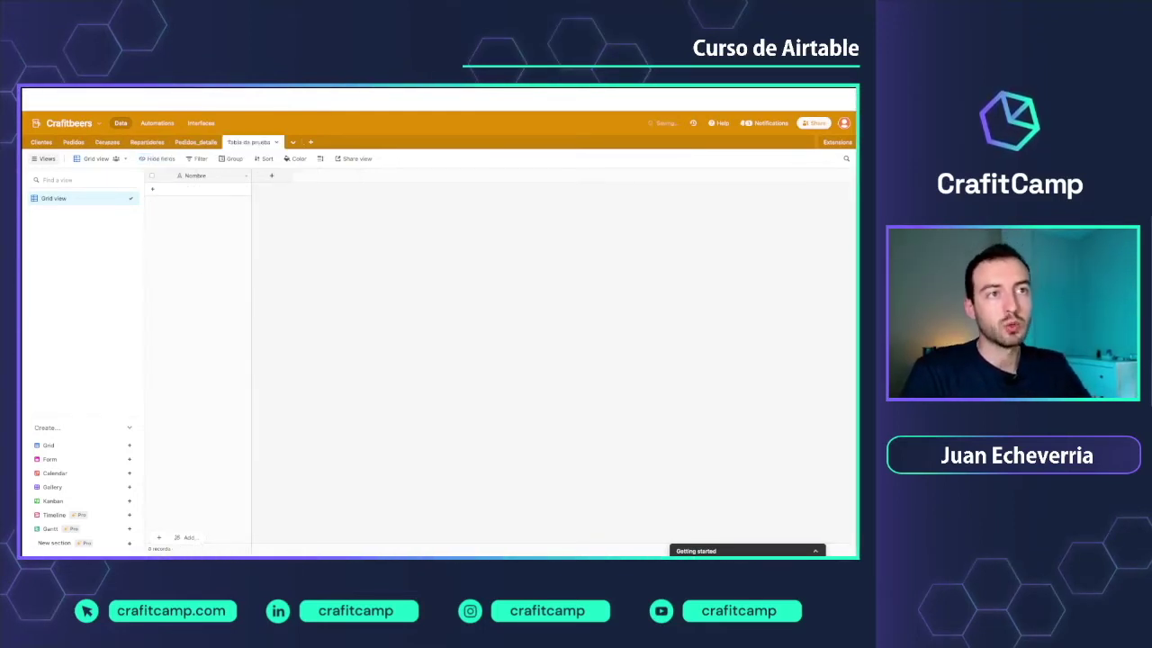
{"action": "left_click", "coordinate": [272, 176]}
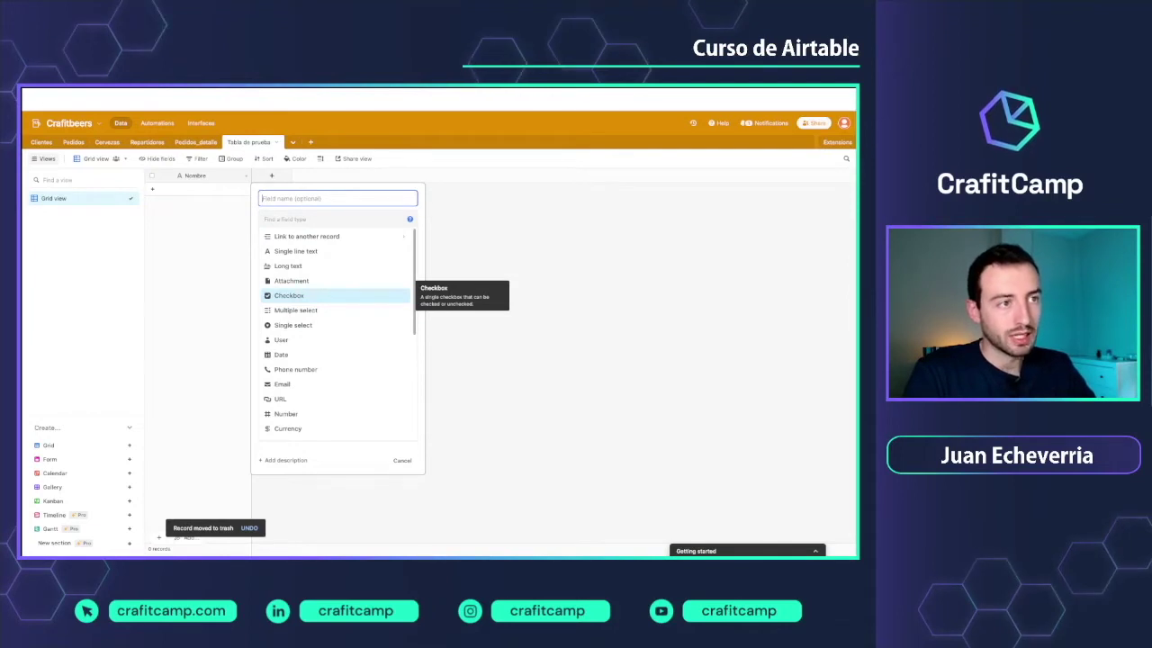
{"action": "scroll", "coordinate": [333, 293], "scroll_direction": "down", "scroll_amount": 5}
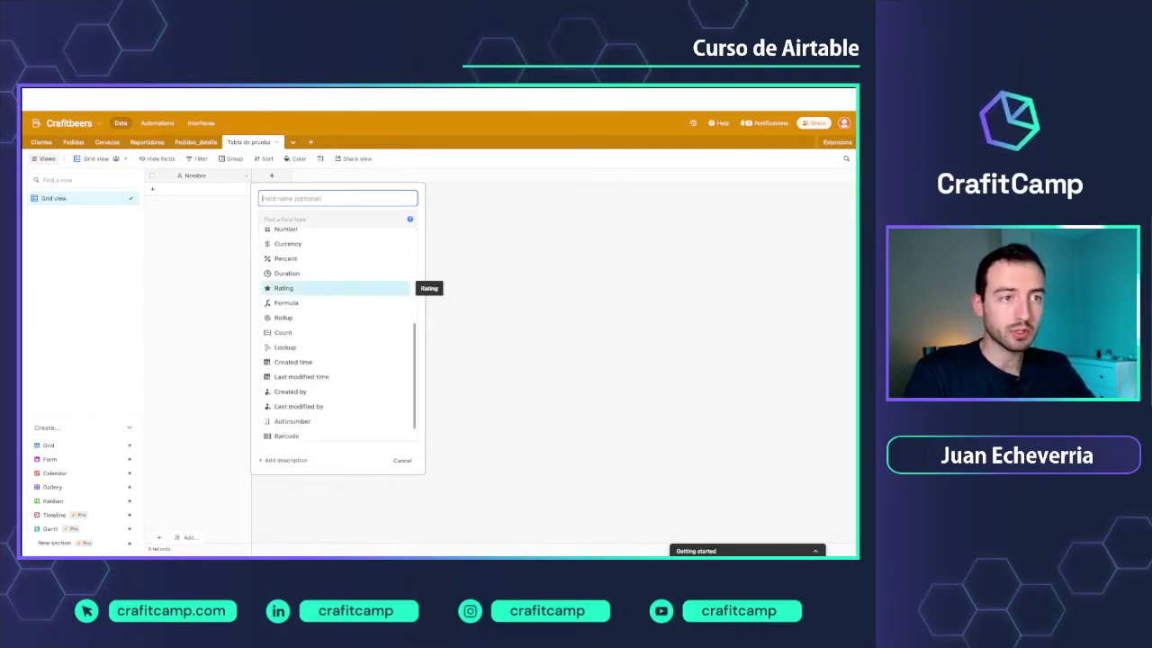
{"action": "scroll", "coordinate": [333, 293], "scroll_direction": "up", "scroll_amount": 5}
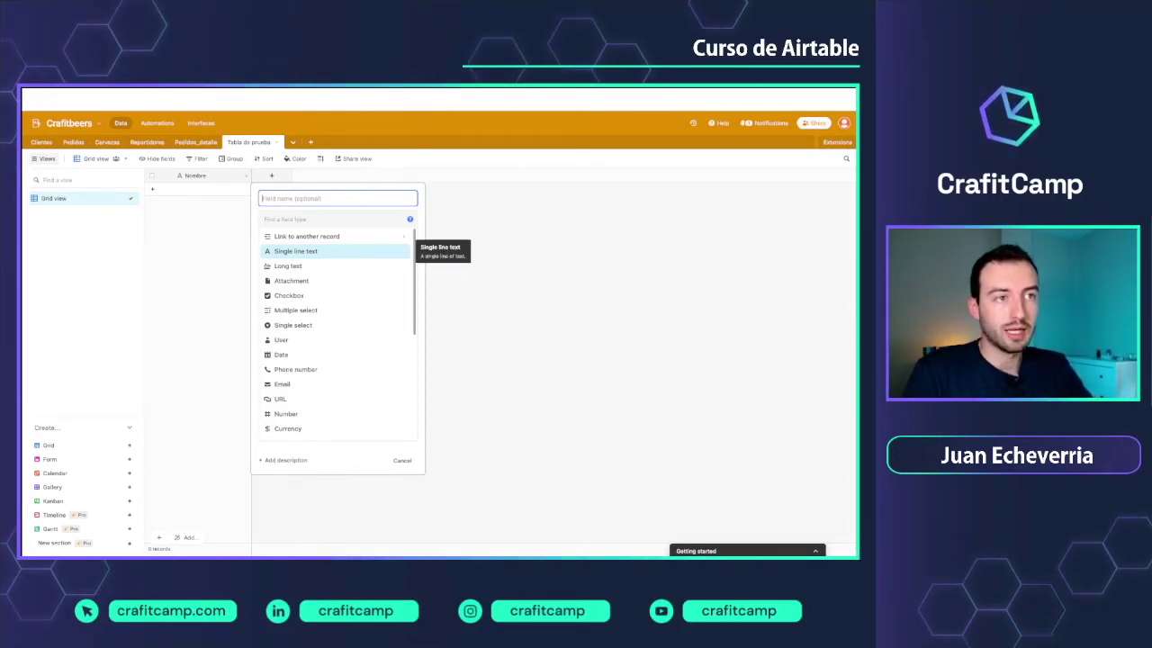
{"action": "left_click", "coordinate": [297, 251]}
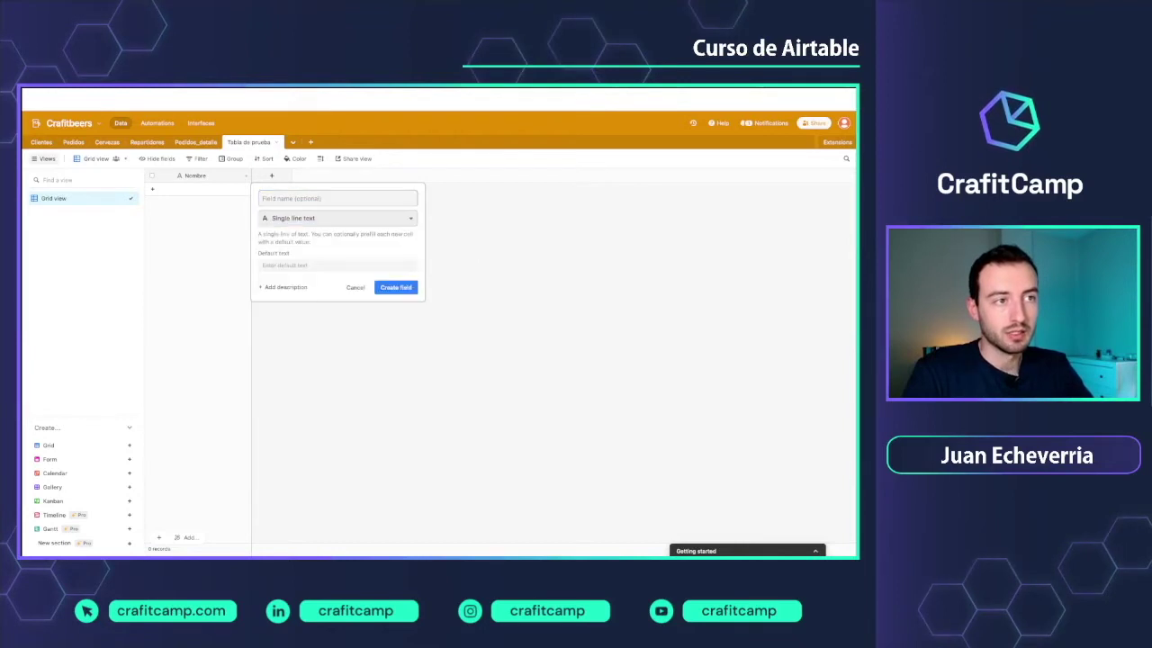
{"action": "key", "text": "Return"}
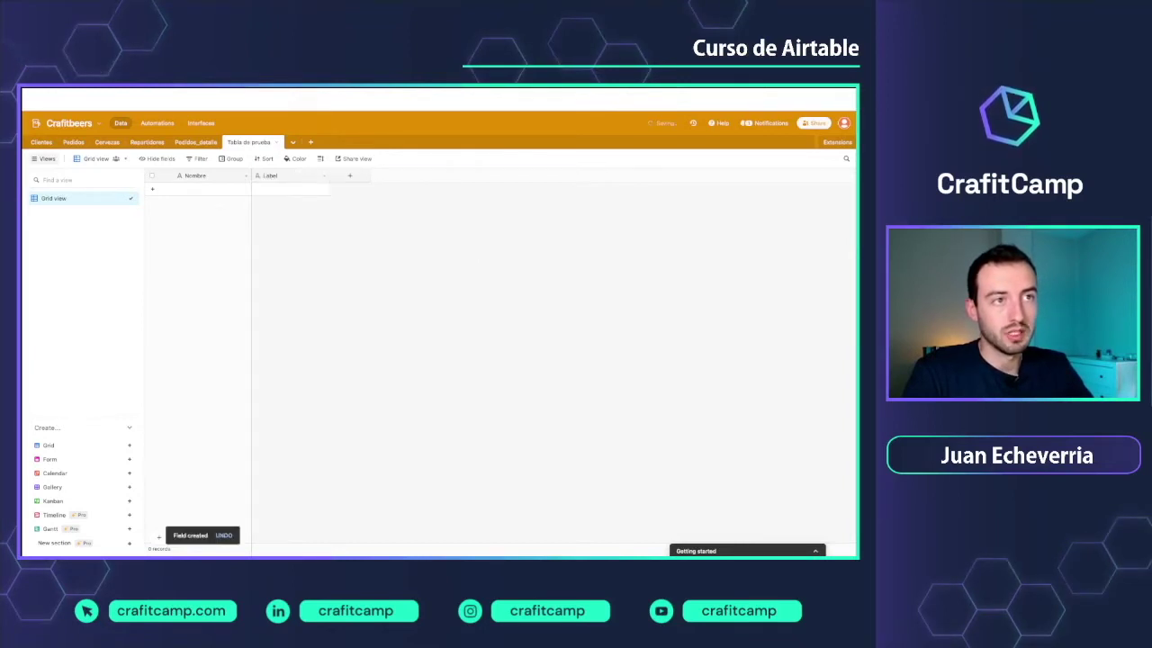
Create a record in Tabla de prueba by entering "dkasldkjasdk" in the Label field.
{"action": "left_click", "coordinate": [290, 189]}
{"action": "type", "text": "dkasldkjasdk"}
{"action": "key", "text": "Return"}
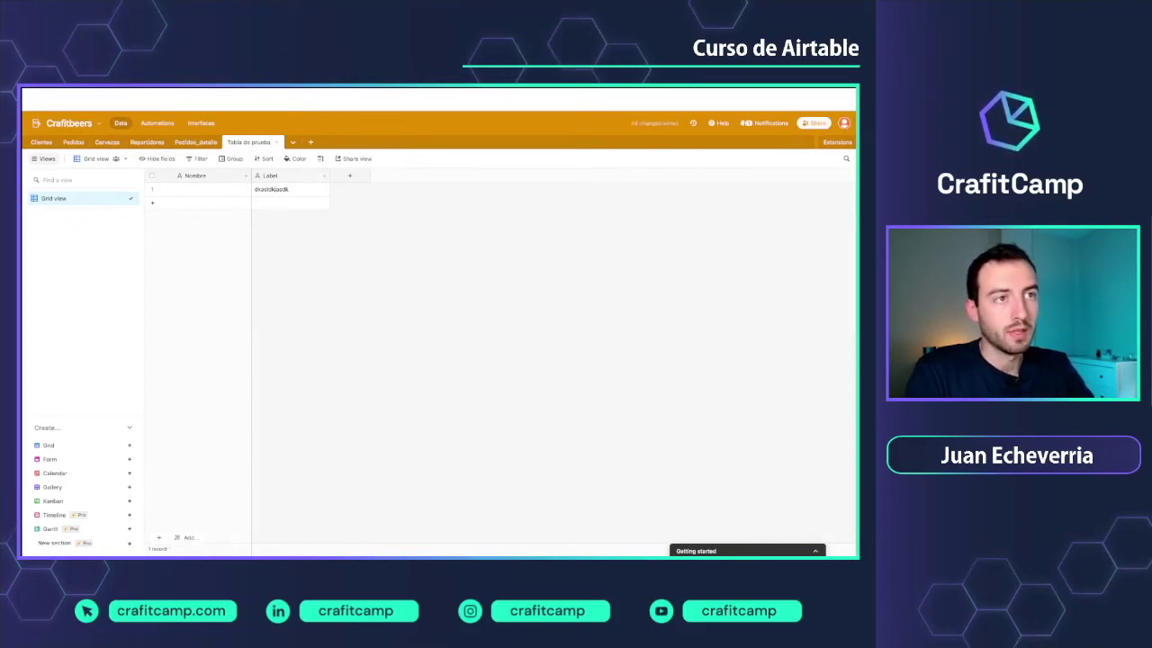
Change the Label field's type to Long text and save the change.
{"action": "left_click", "coordinate": [324, 176]}
{"action": "left_click", "coordinate": [290, 190]}
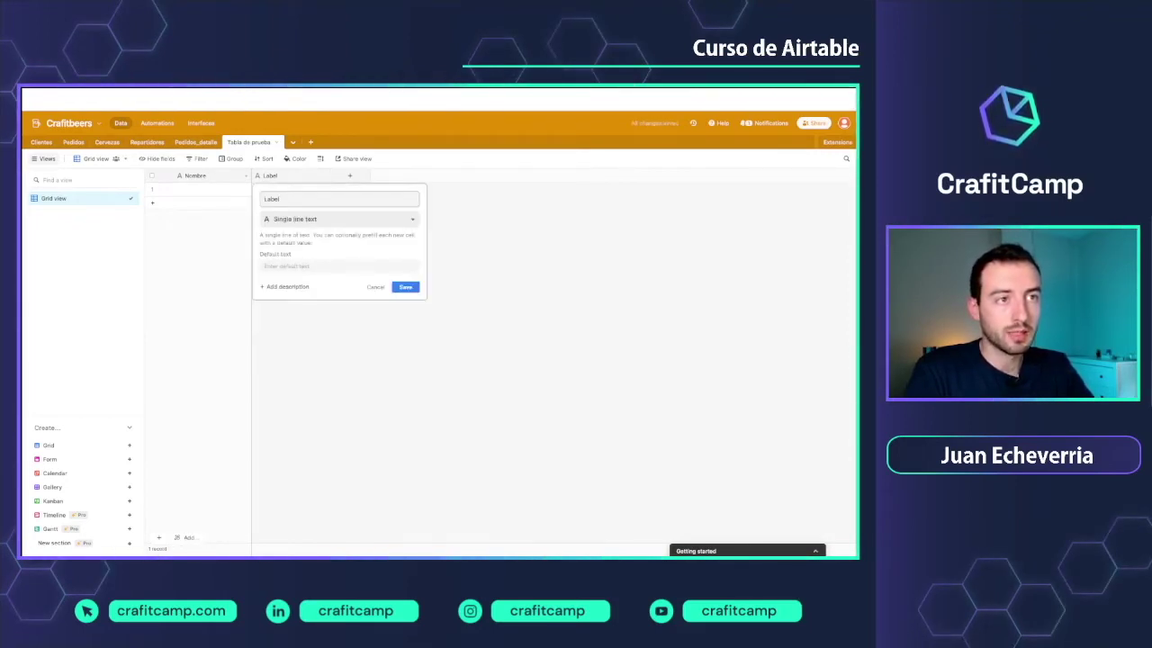
{"action": "left_click", "coordinate": [338, 219]}
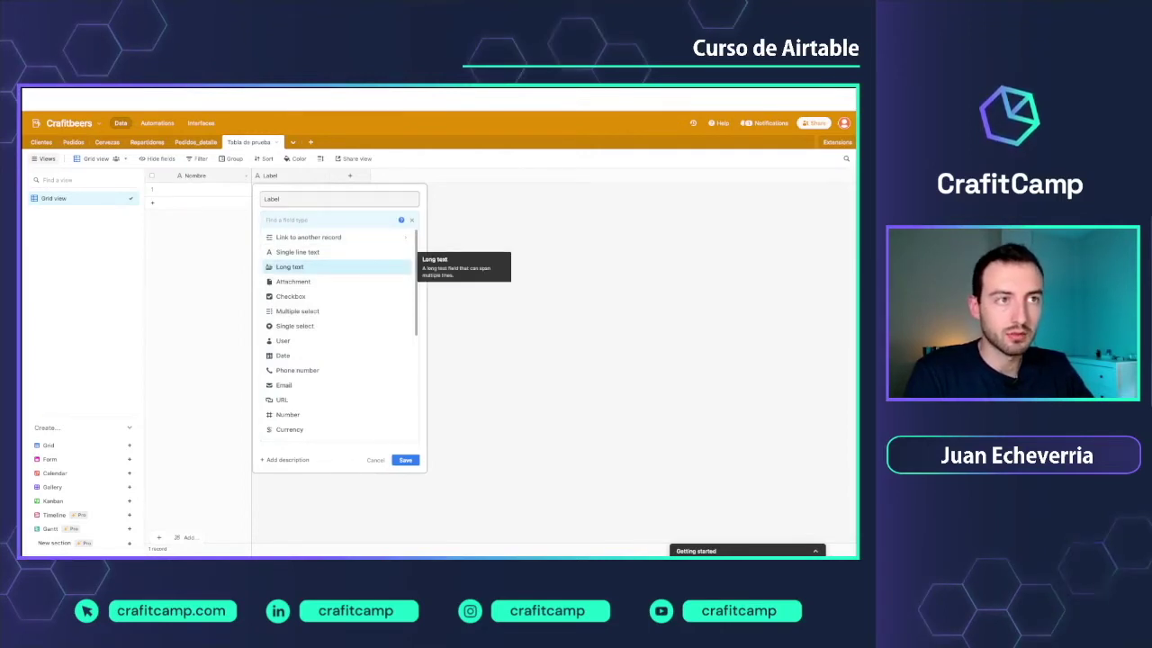
{"action": "left_click", "coordinate": [290, 267]}
{"action": "left_click", "coordinate": [405, 286]}
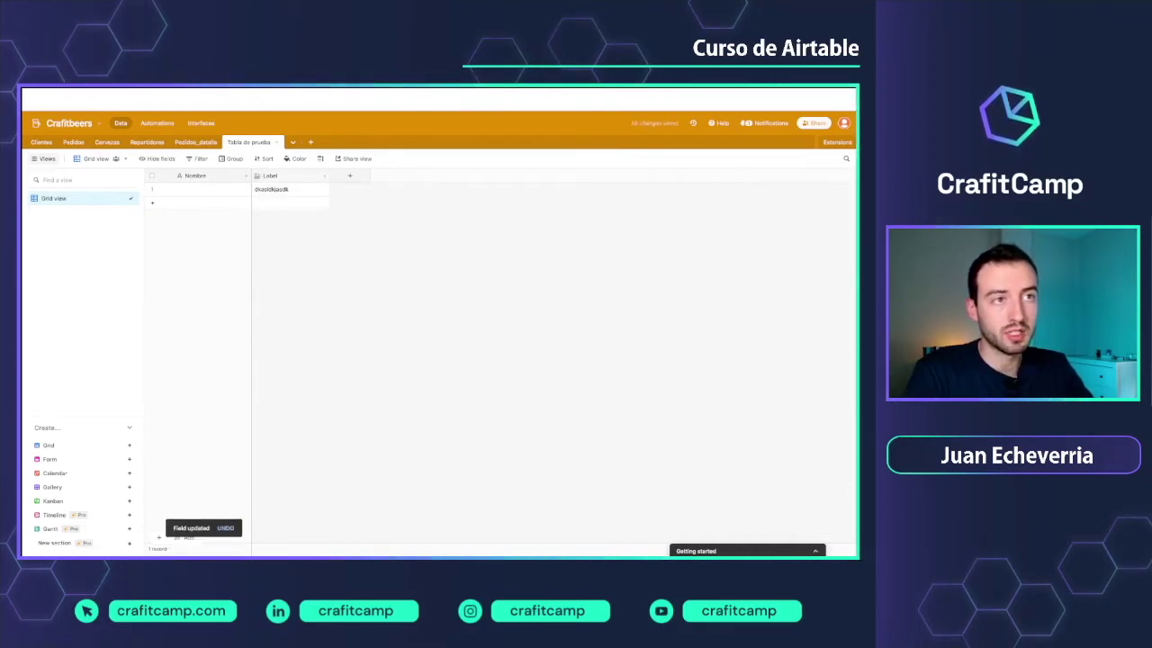
Add further lines of filler text below the existing text in the first record's Label cell.
{"action": "left_click", "coordinate": [290, 190]}
{"action": "key", "text": "Return"}
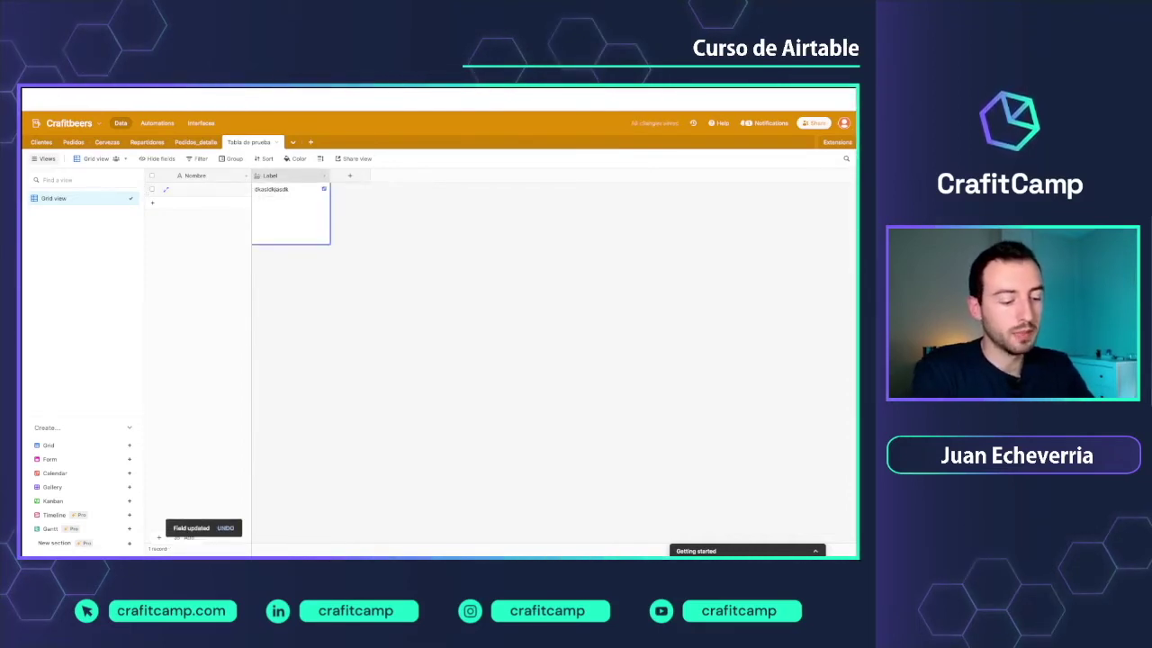
{"action": "key", "text": "Return"}
{"action": "key", "text": "Return"}
{"action": "key", "text": "Return"}
{"action": "type", "text": "asjdkasdj "}
{"action": "type", "text": "dsadklafsd"}
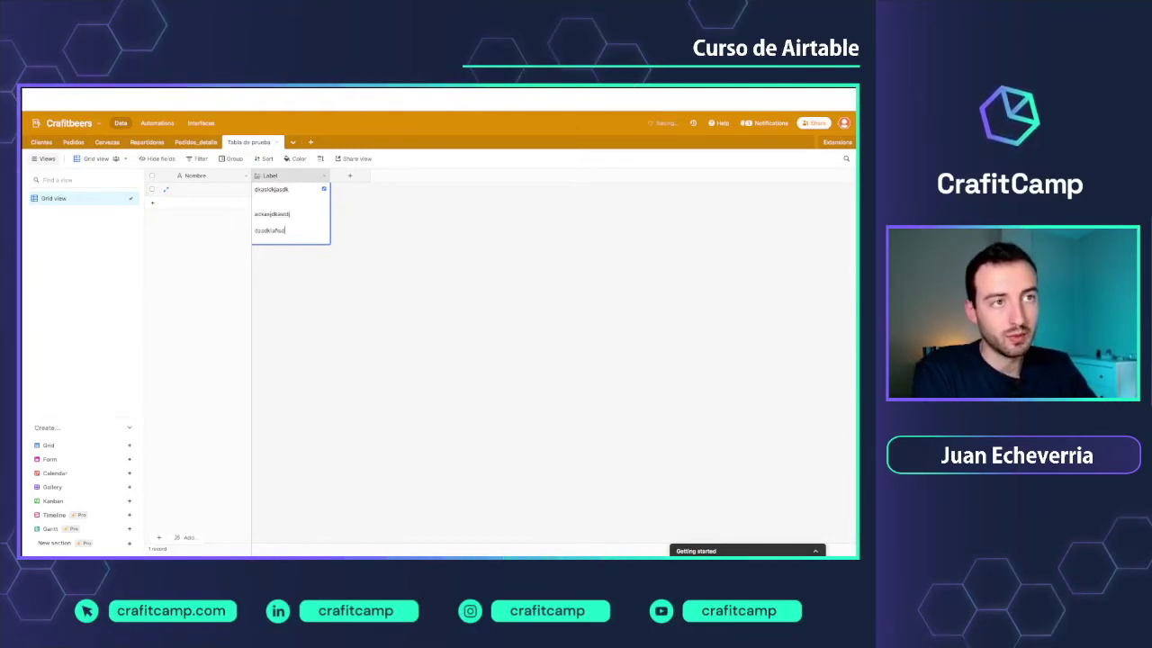
Clear all text from the first record's Label cell and finish editing it.
{"action": "key", "text": "ctrl+a"}
{"action": "key", "text": "BackSpace"}
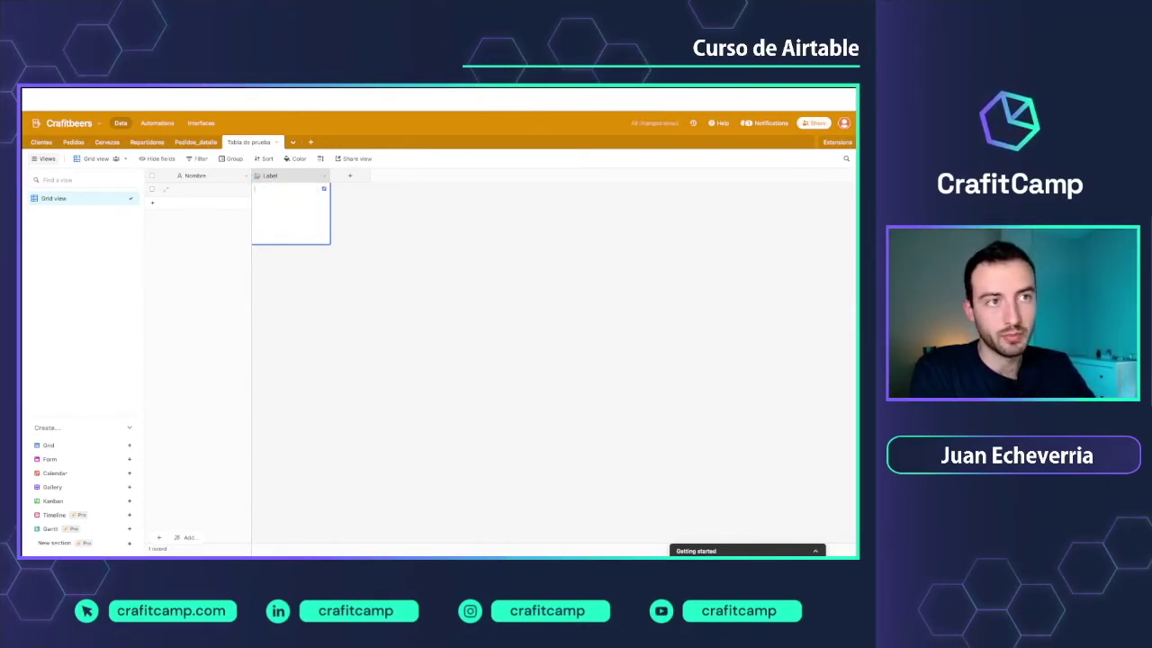
{"action": "key", "text": "Escape"}
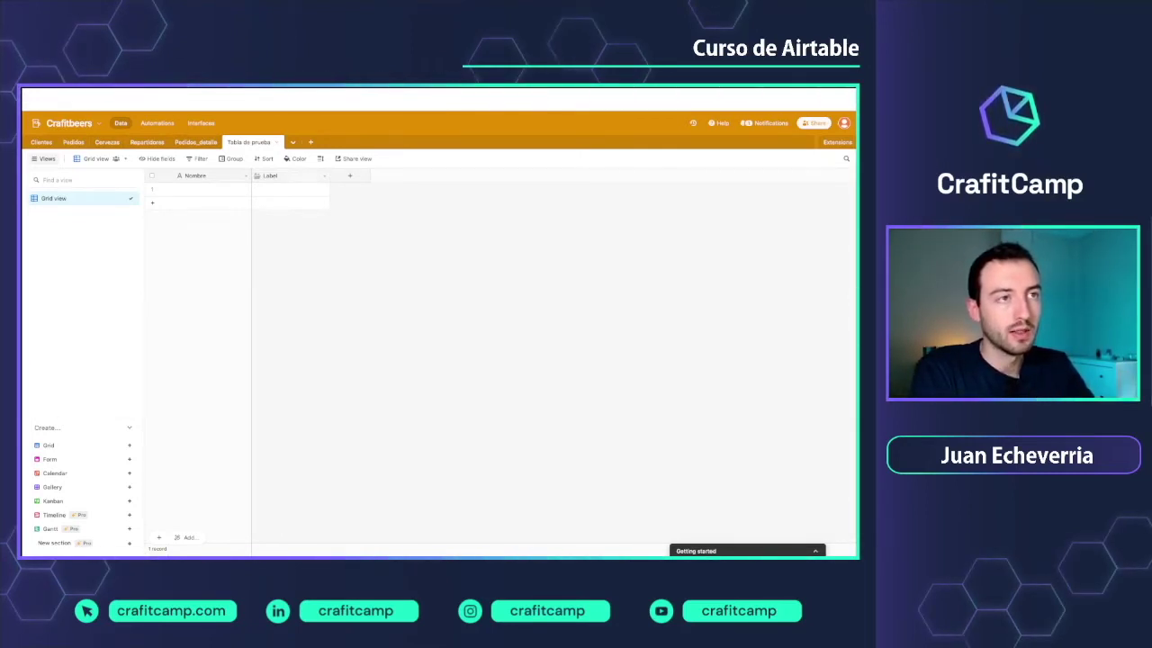
Change the Label field's type to Attachment and save the change.
{"action": "left_click", "coordinate": [325, 177]}
{"action": "left_click", "coordinate": [293, 190]}
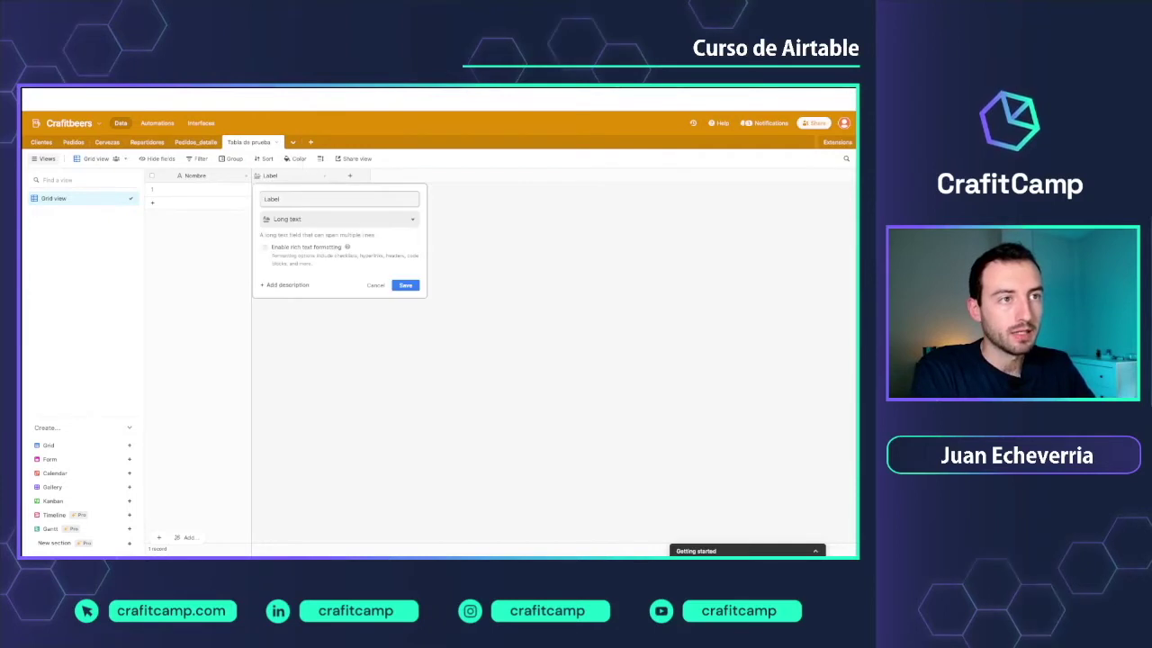
{"action": "left_click", "coordinate": [339, 219]}
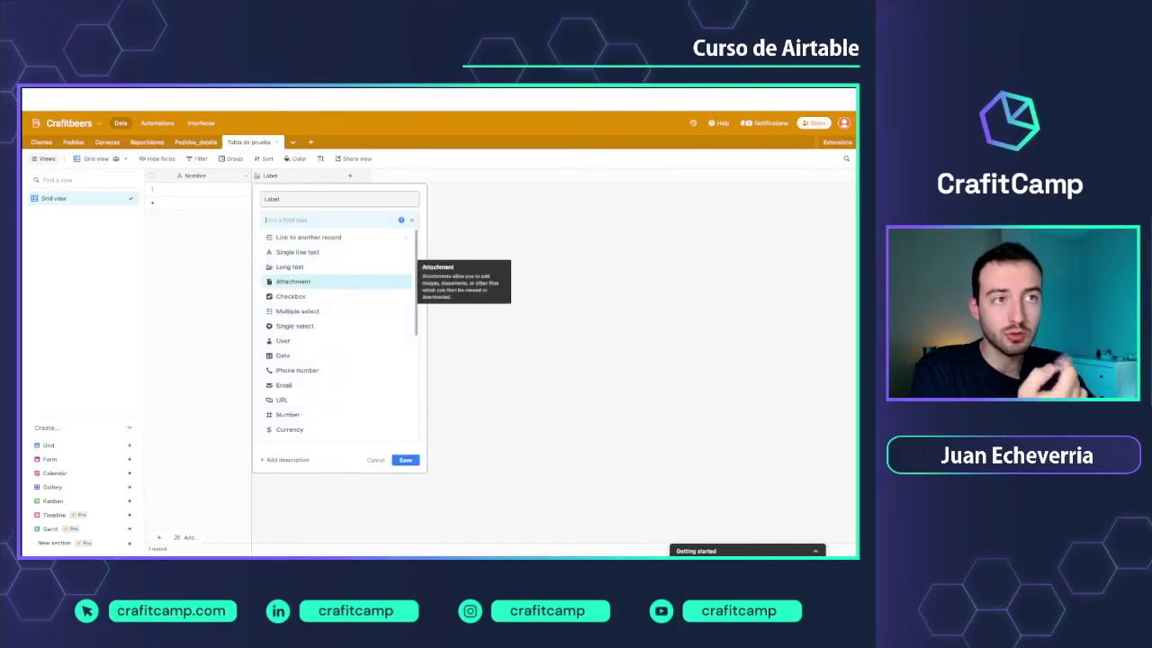
{"action": "left_click", "coordinate": [297, 281]}
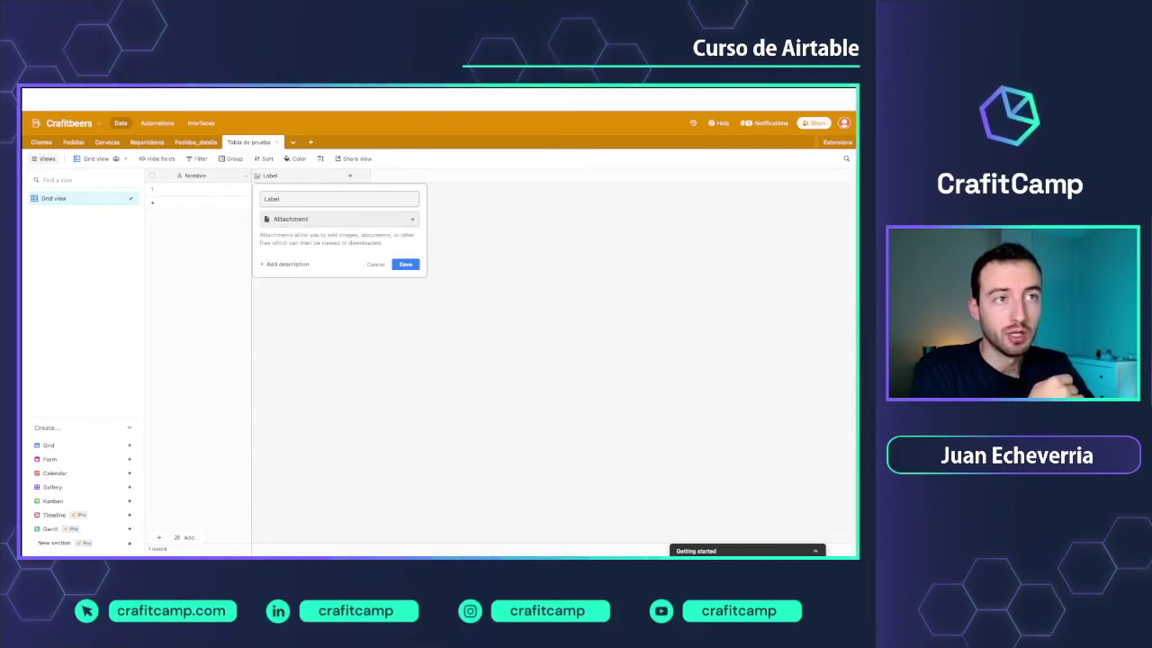
{"action": "left_click", "coordinate": [405, 264]}
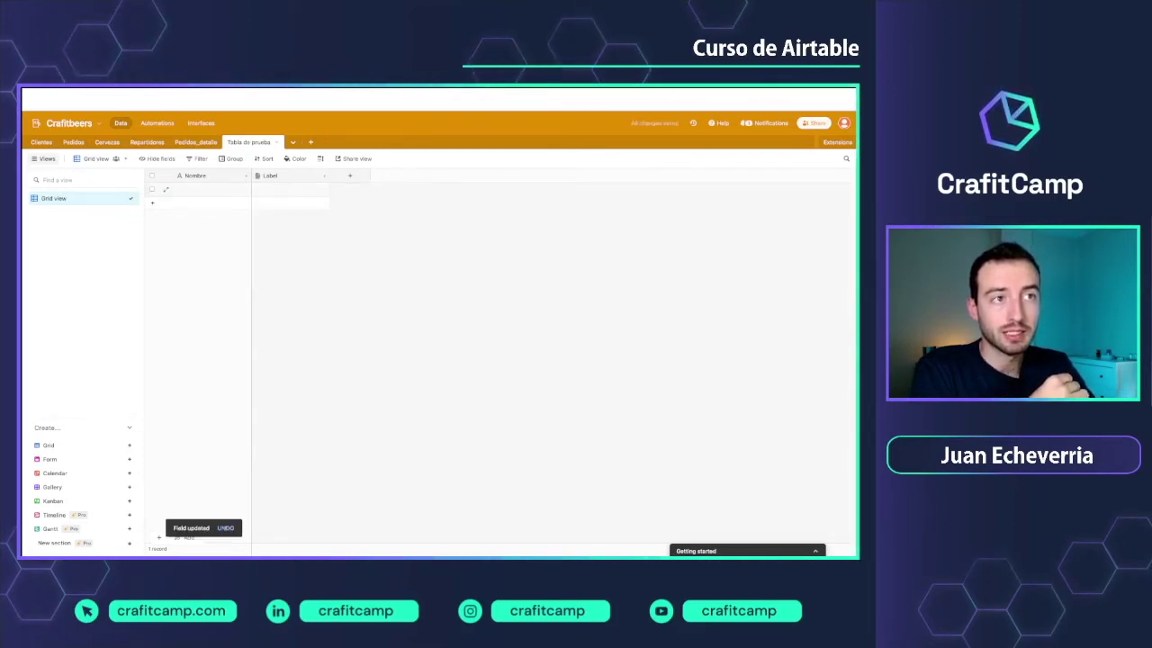
View the file upload options for the first record's Label cell, then close them without attaching anything.
{"action": "left_click", "coordinate": [291, 190]}
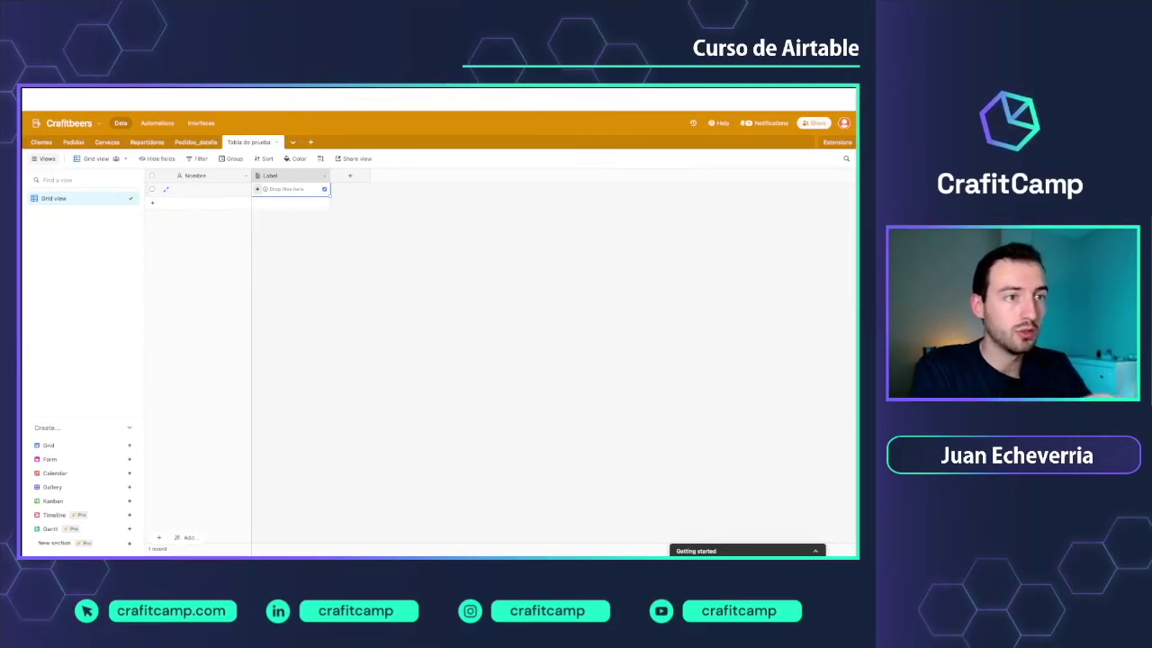
{"action": "left_click", "coordinate": [257, 189]}
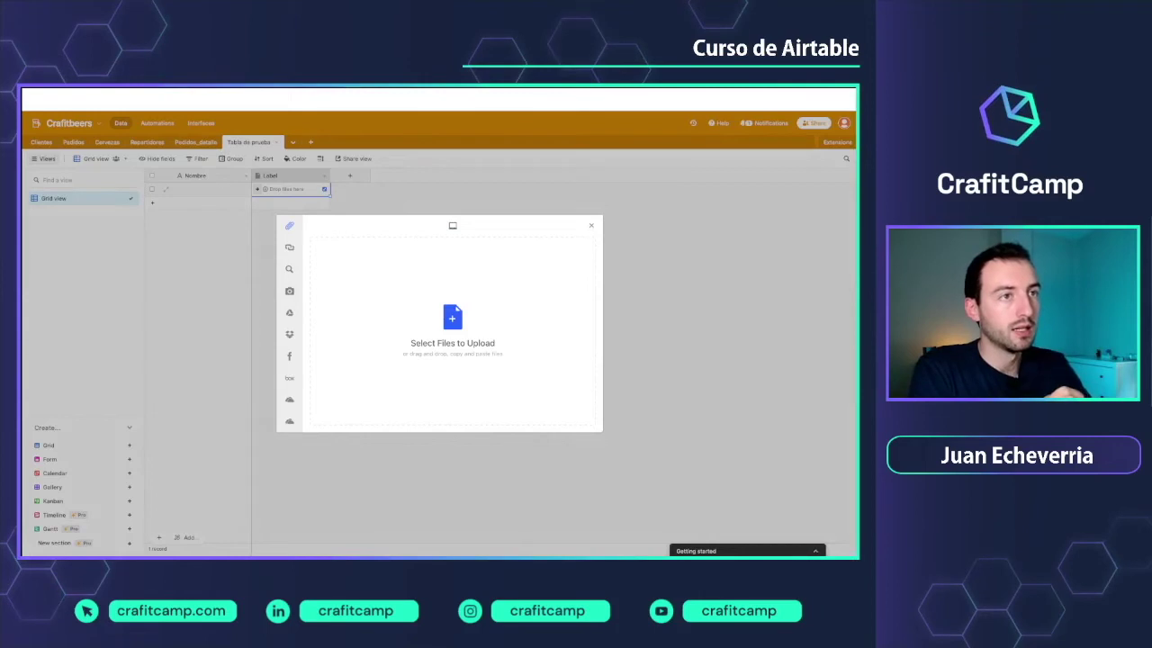
{"action": "left_click", "coordinate": [591, 226]}
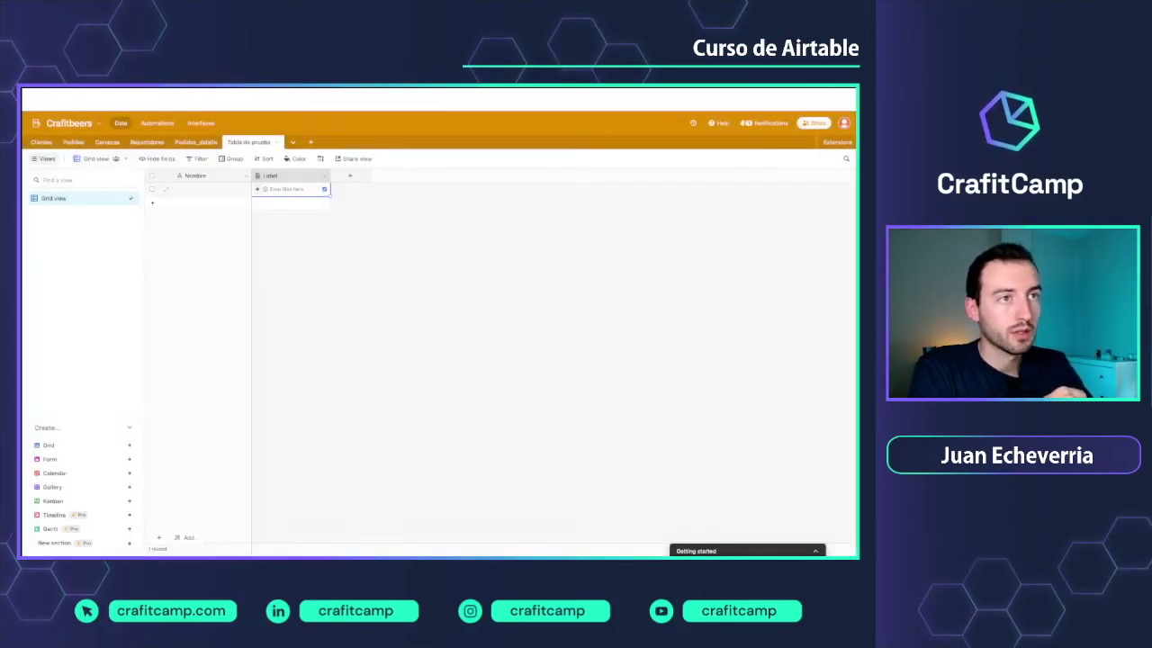
Change the Label field's type to Checkbox with the green check mark style and save the change.
{"action": "left_click", "coordinate": [325, 175]}
{"action": "left_click", "coordinate": [291, 190]}
{"action": "left_click", "coordinate": [339, 219]}
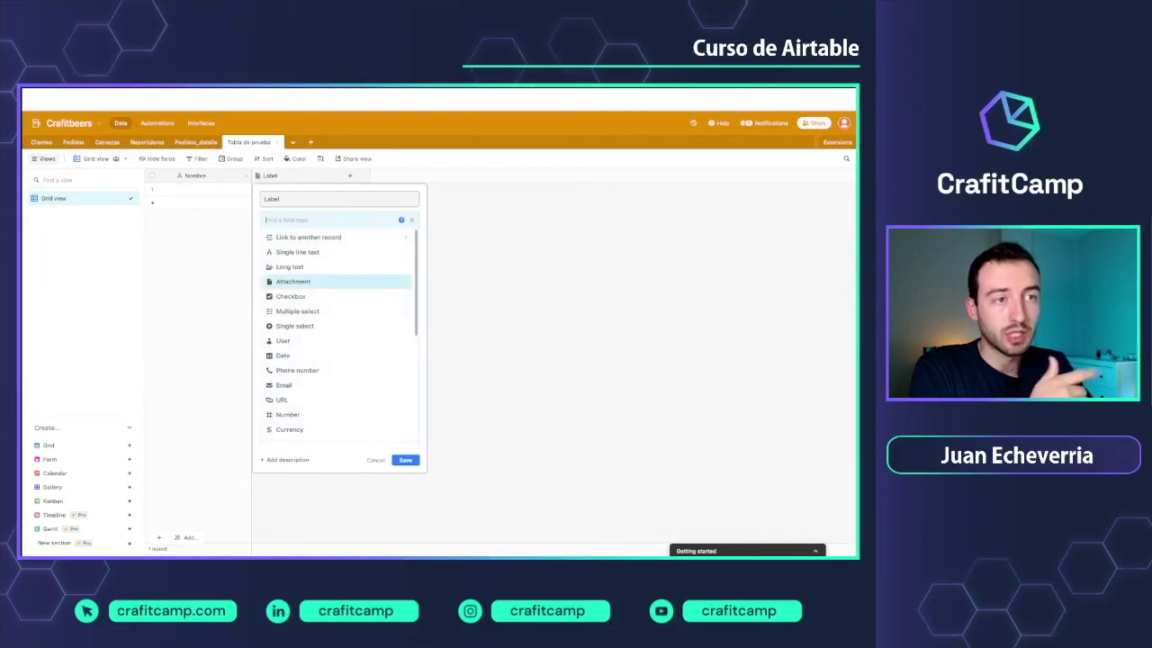
{"action": "left_click", "coordinate": [297, 296]}
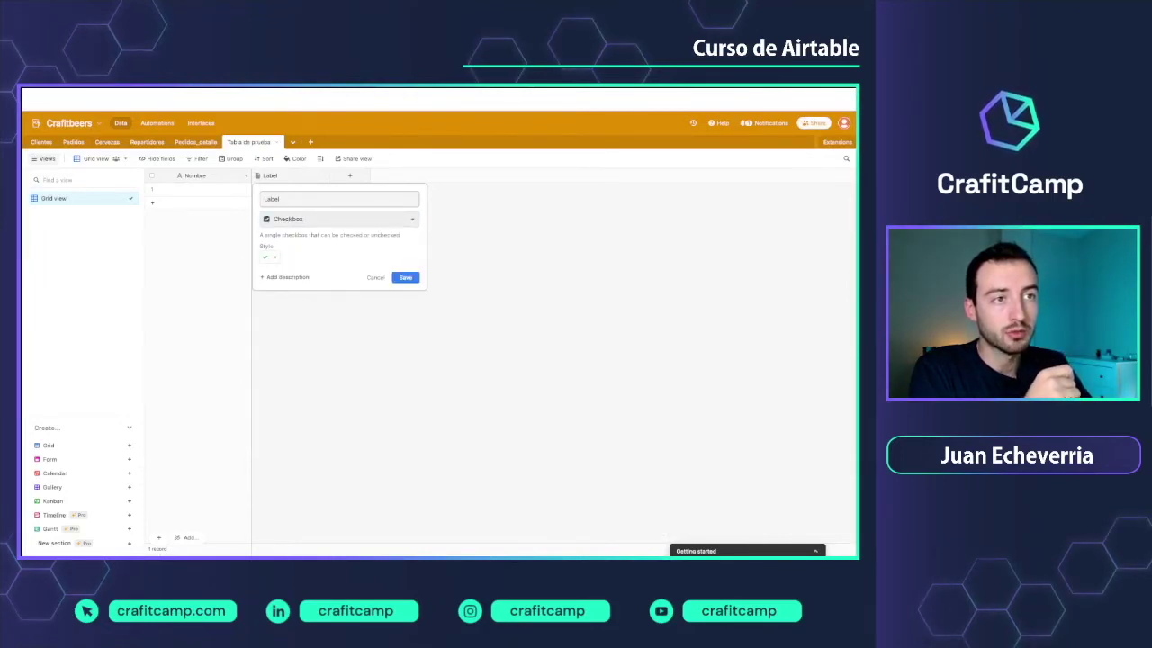
{"action": "left_click", "coordinate": [269, 256]}
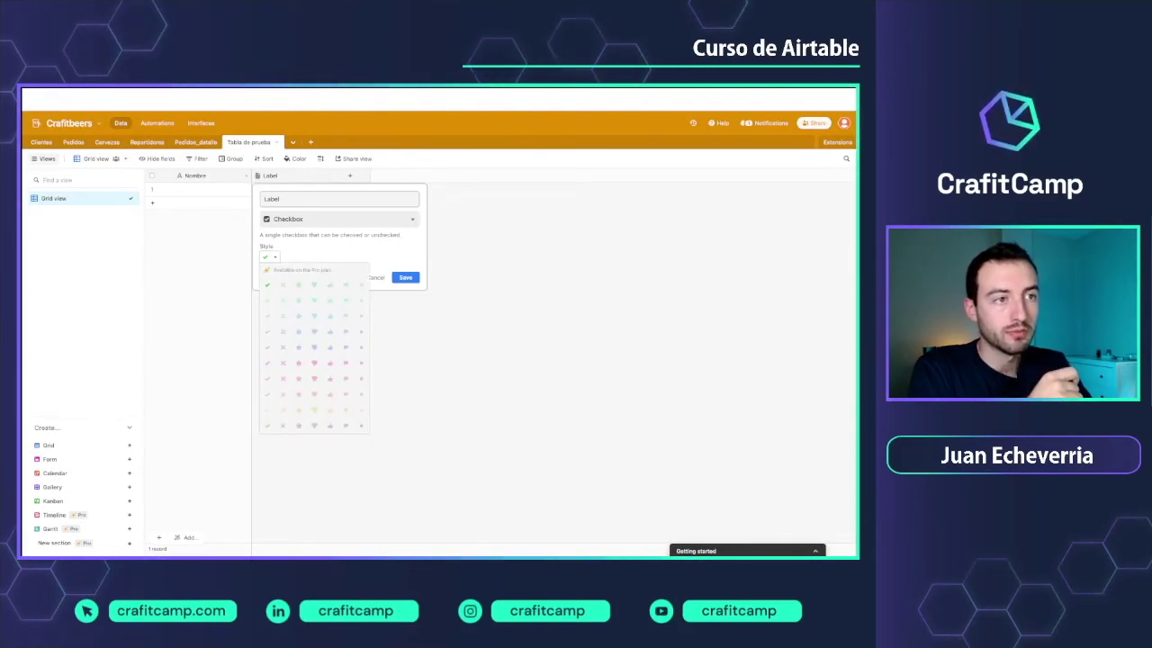
{"action": "left_click", "coordinate": [314, 347]}
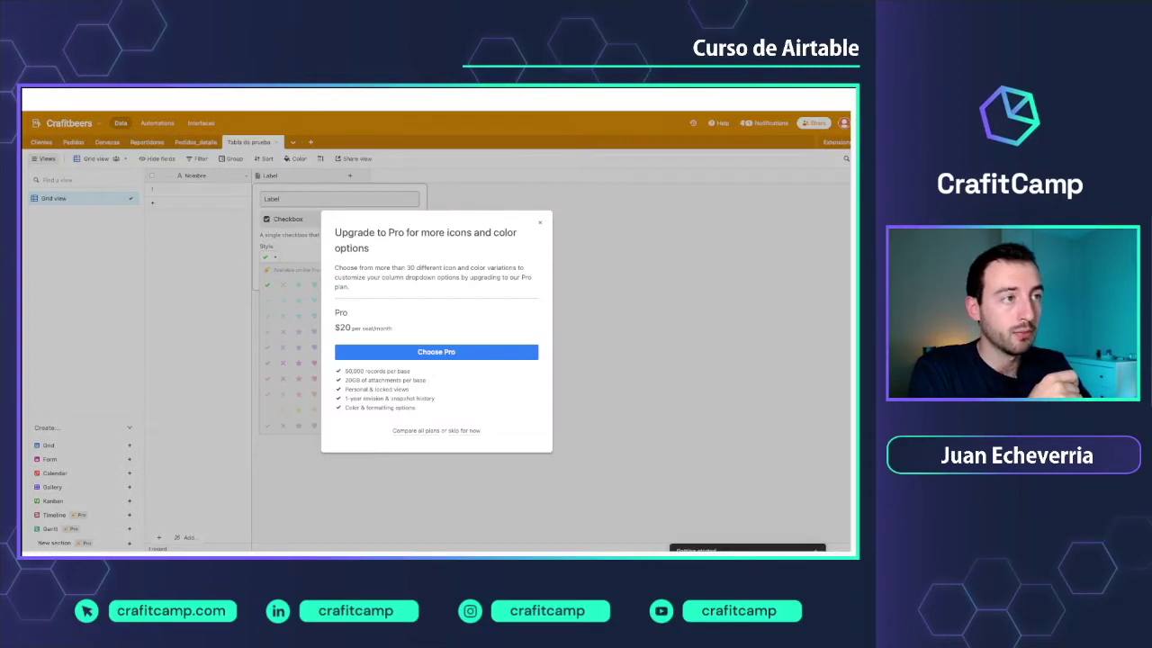
{"action": "left_click", "coordinate": [540, 222]}
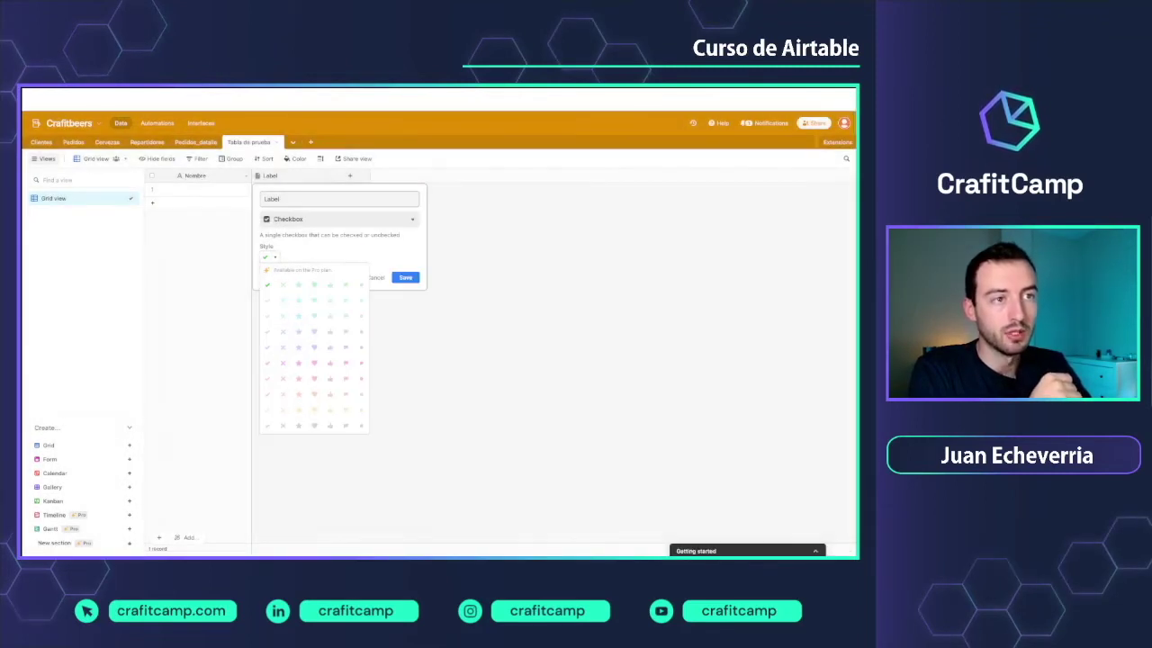
{"action": "left_click", "coordinate": [267, 285]}
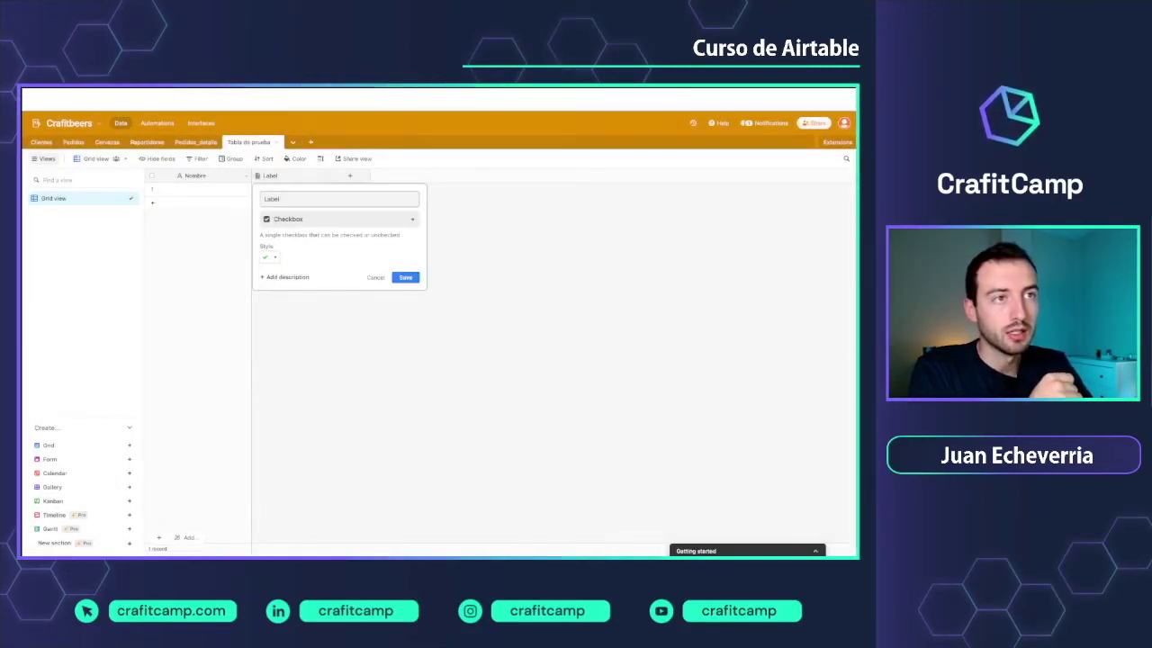
{"action": "left_click", "coordinate": [405, 278]}
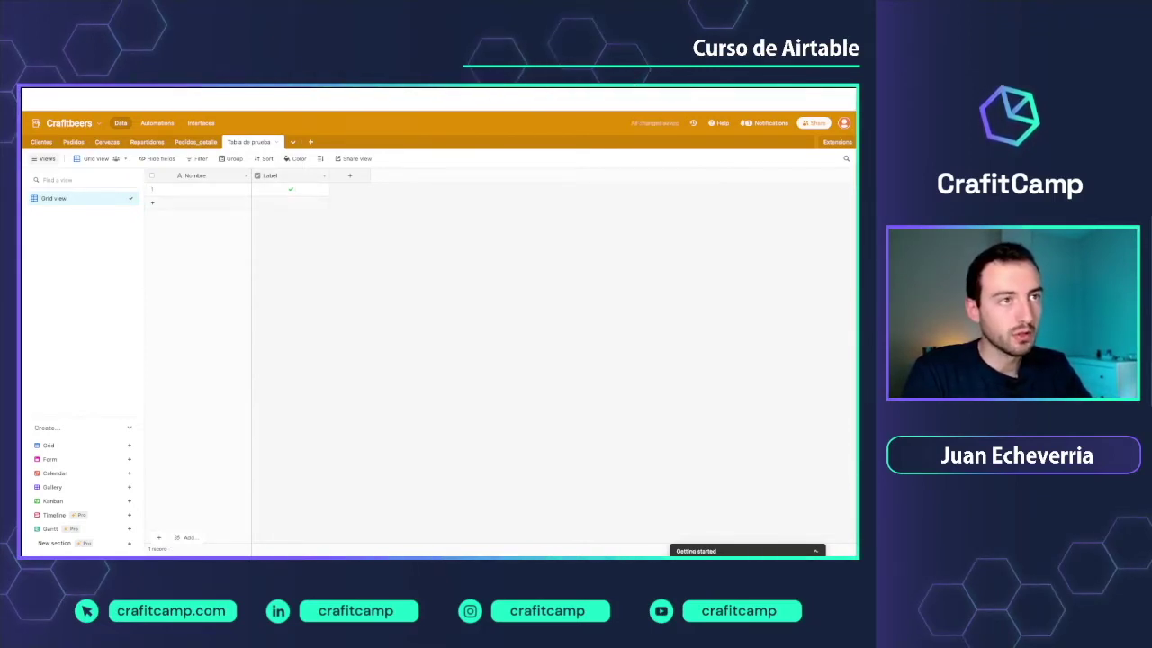
{"action": "left_click", "coordinate": [324, 176]}
{"action": "left_click", "coordinate": [288, 188]}
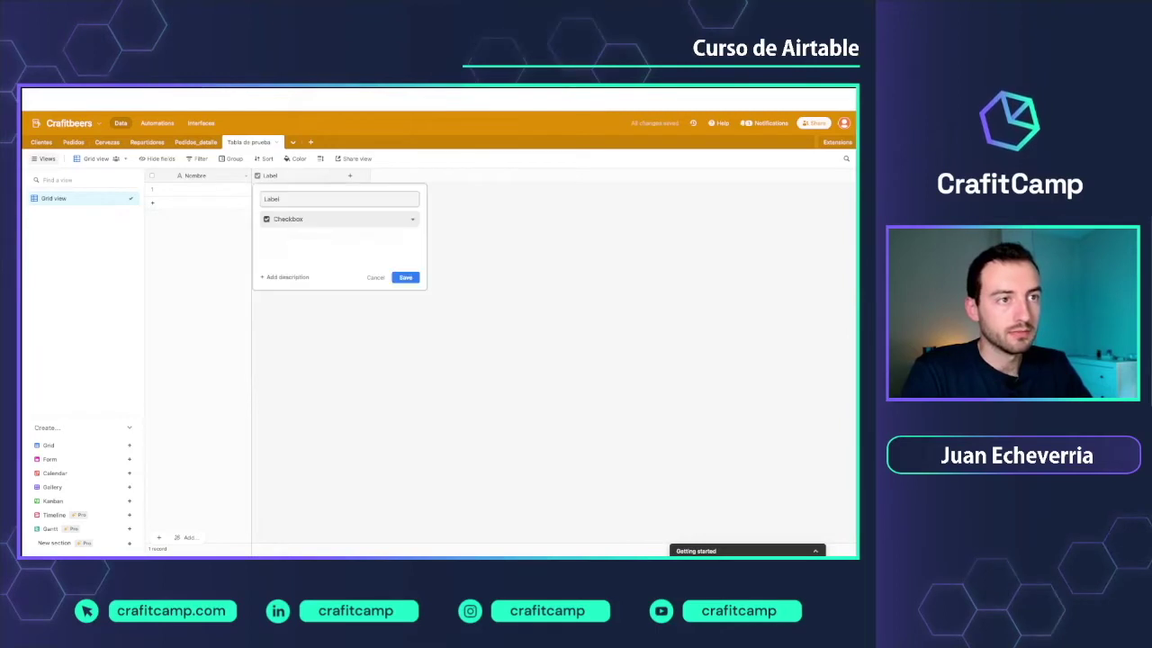
{"action": "left_click", "coordinate": [340, 220]}
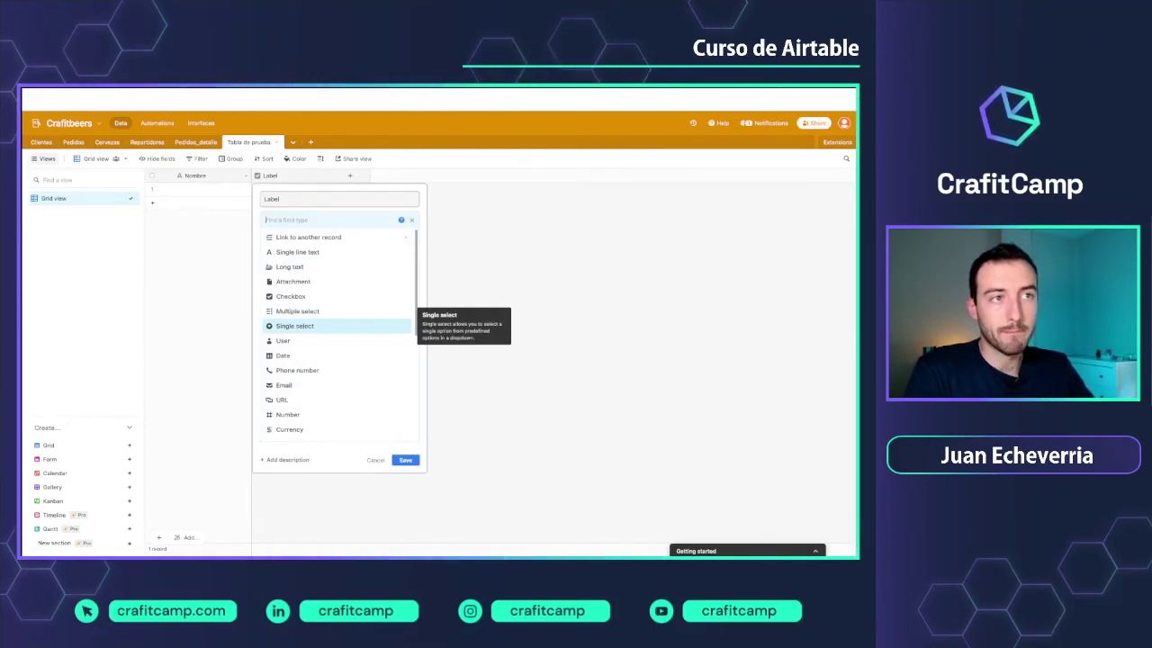
{"action": "left_click", "coordinate": [297, 325]}
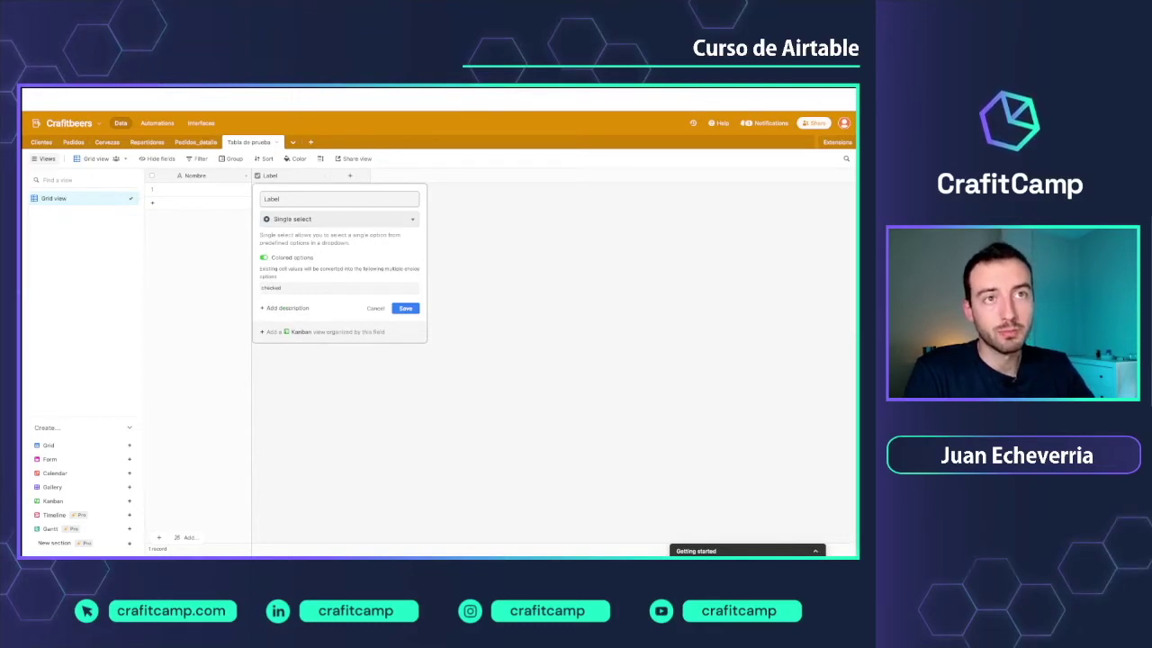
{"action": "left_click", "coordinate": [375, 309]}
Examine the Estado field in the Pedidos table, viewing its dropdown options in the first record and its Single select type settings.
{"action": "left_click", "coordinate": [74, 143]}
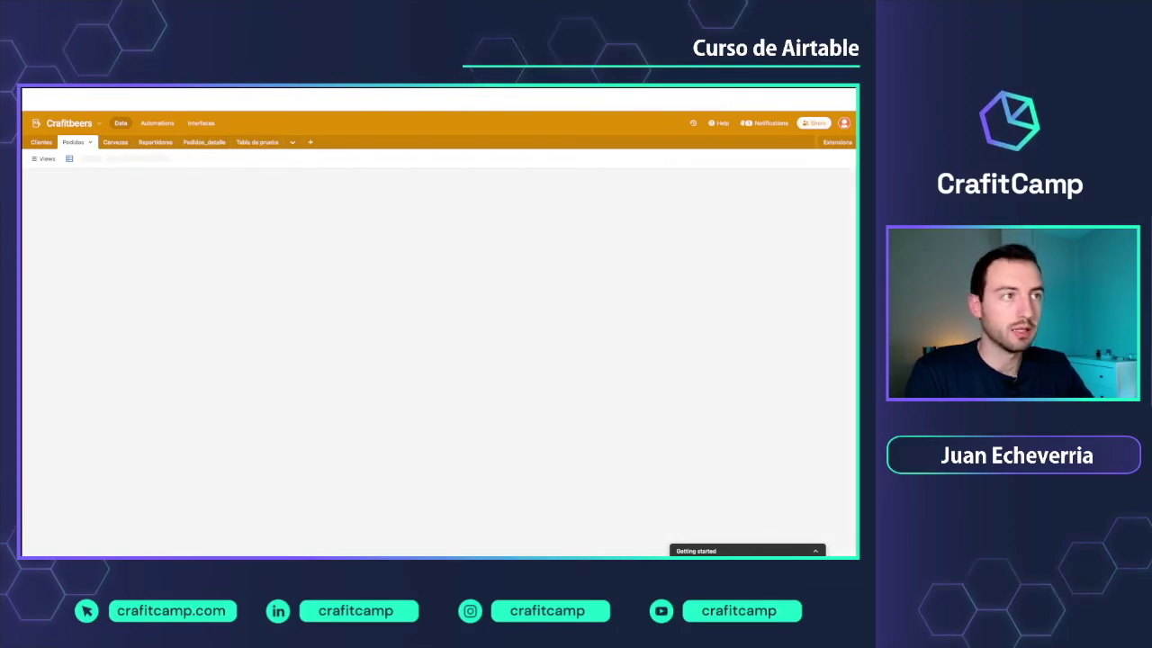
{"action": "left_click", "coordinate": [508, 189]}
{"action": "left_click", "coordinate": [519, 189]}
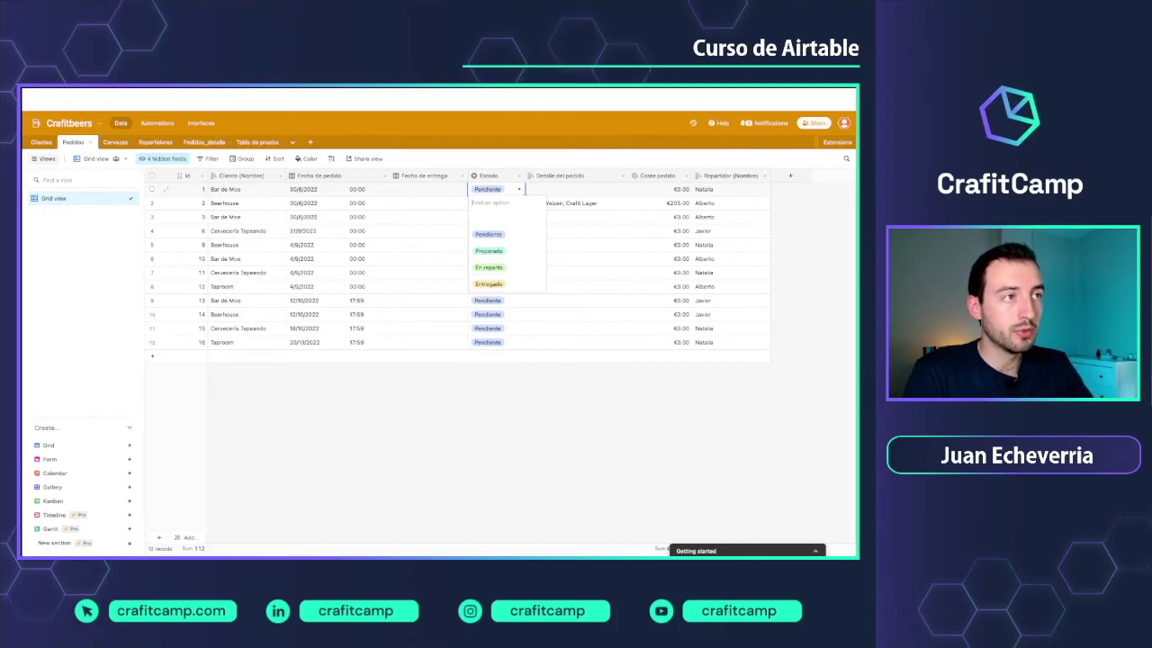
{"action": "left_click", "coordinate": [540, 160]}
{"action": "left_click", "coordinate": [519, 176]}
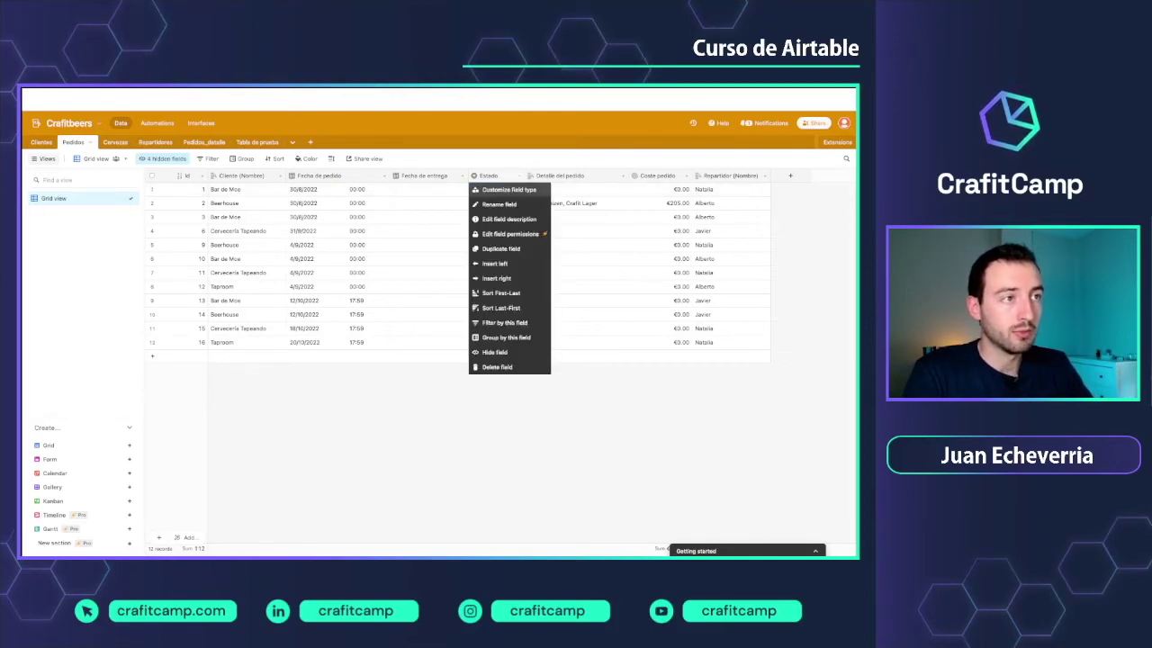
{"action": "left_click", "coordinate": [506, 189]}
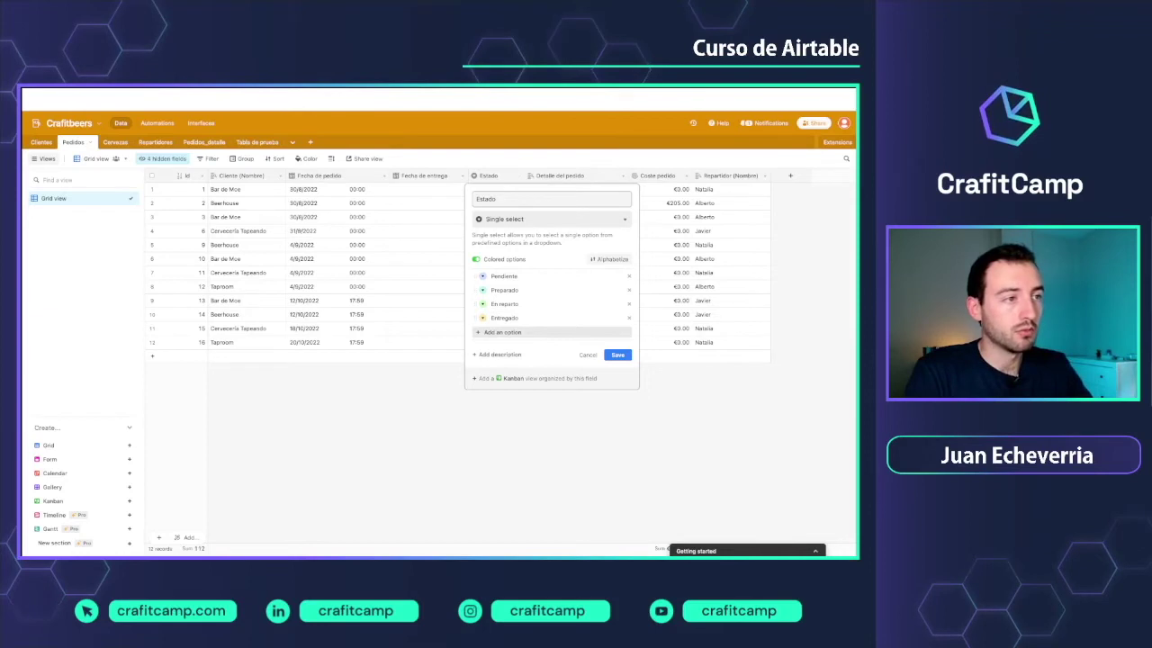
Add a Cancelado option in light red to the Estado field's single select options and save the field.
{"action": "left_click", "coordinate": [531, 332]}
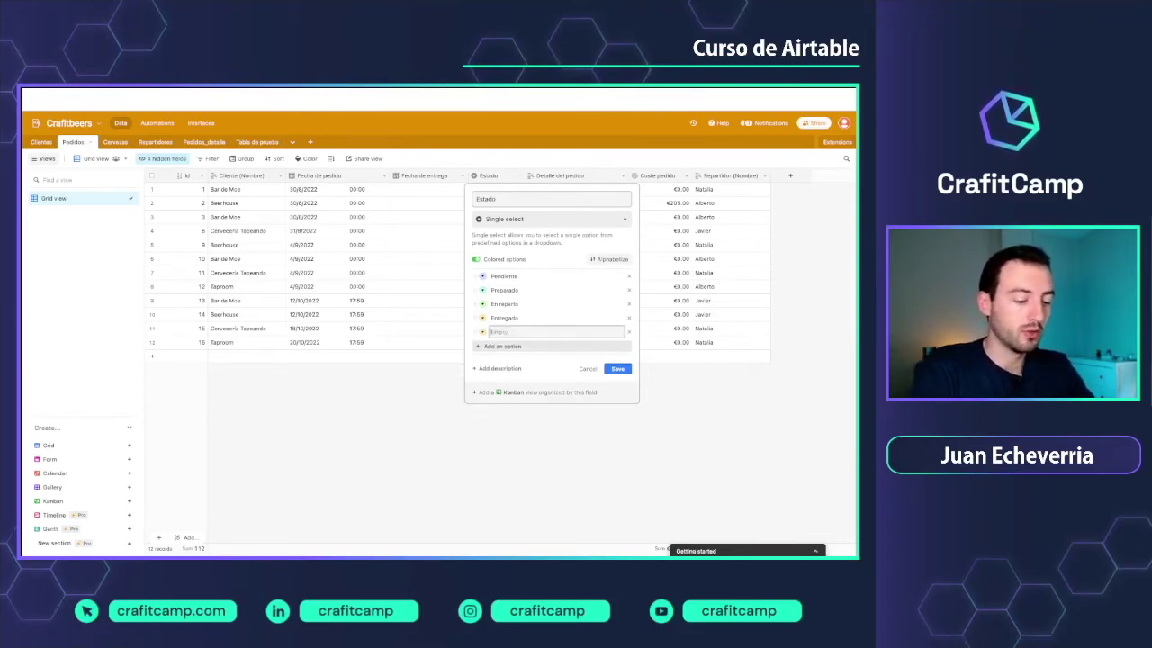
{"action": "type", "text": "Cance"}
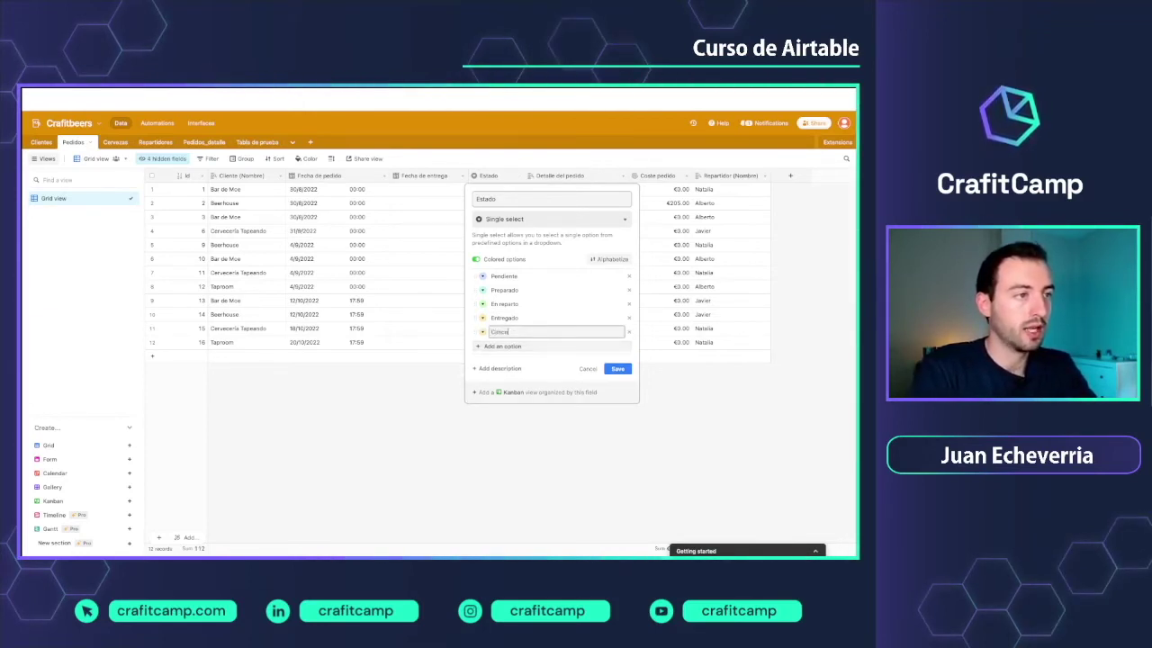
{"action": "type", "text": "lado"}
{"action": "left_click", "coordinate": [482, 332]}
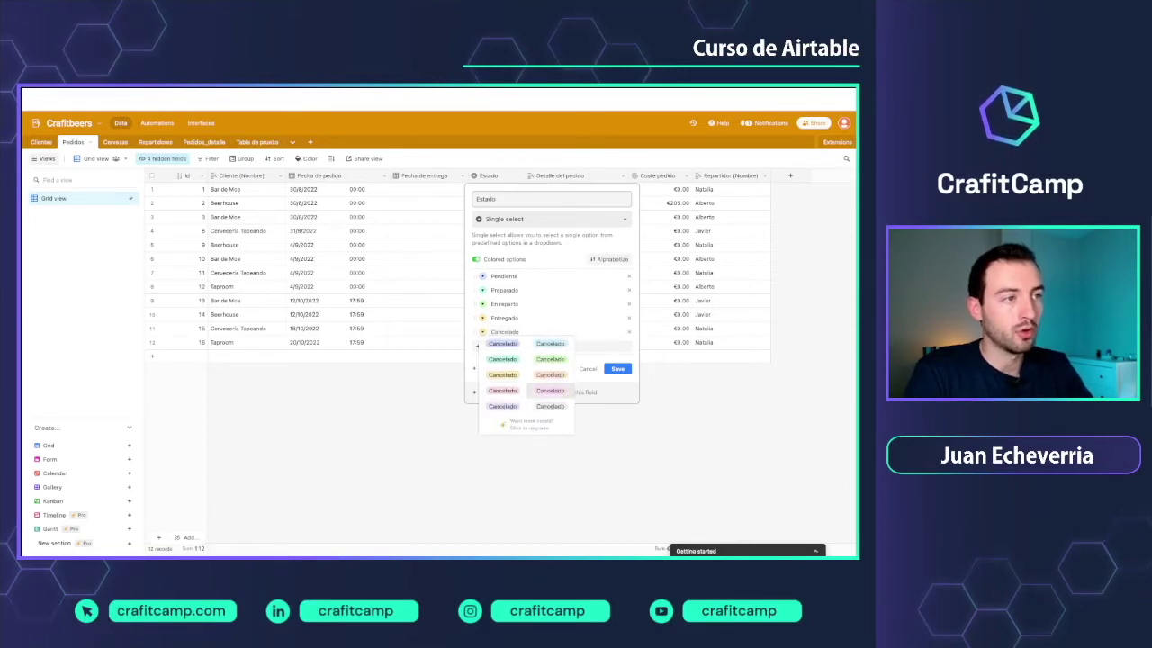
{"action": "left_click", "coordinate": [503, 391]}
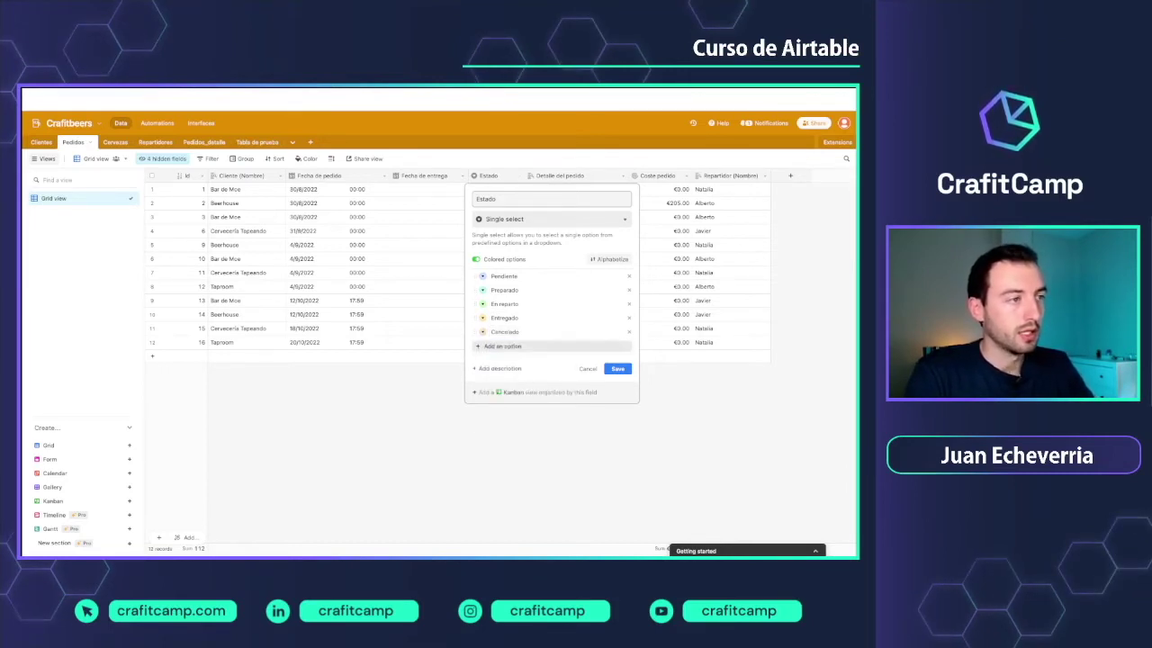
{"action": "left_click", "coordinate": [618, 368]}
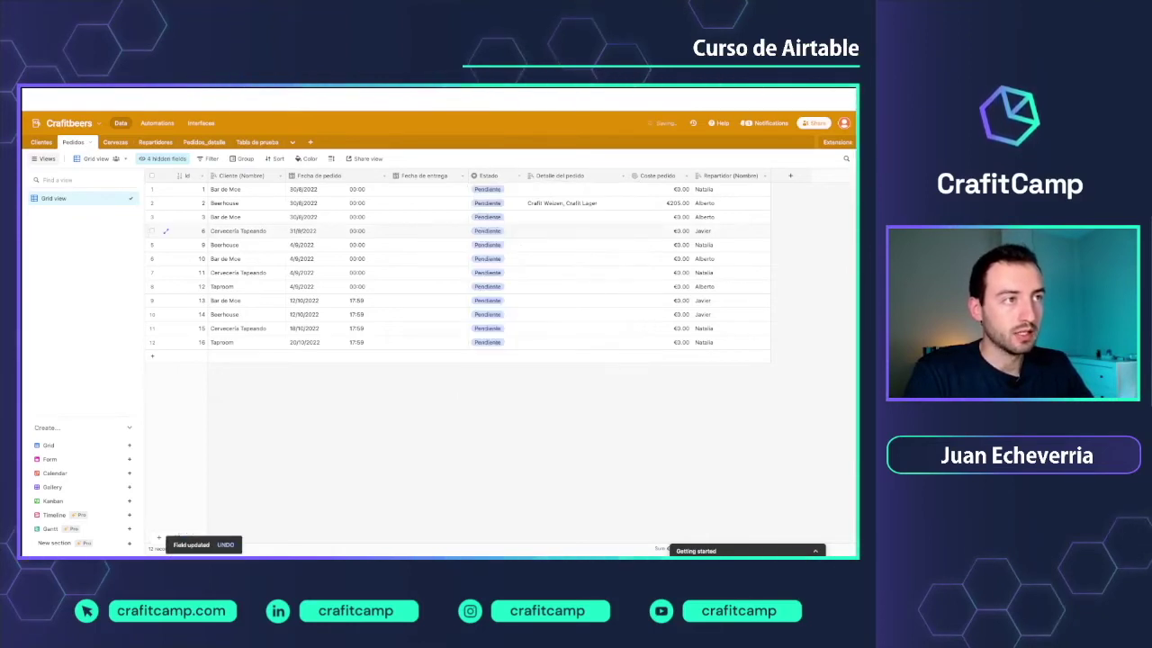
Try the Estado options on the first record, switching it to Preparado and back to Pendiente.
{"action": "double_click", "coordinate": [503, 189]}
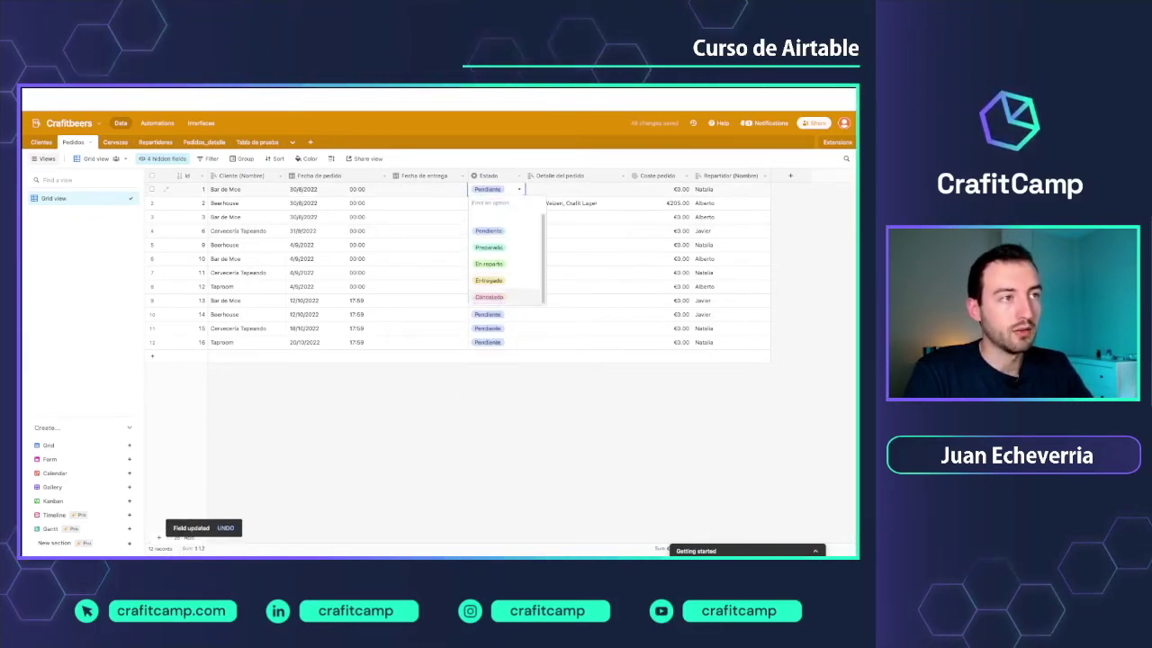
{"action": "left_click", "coordinate": [576, 418]}
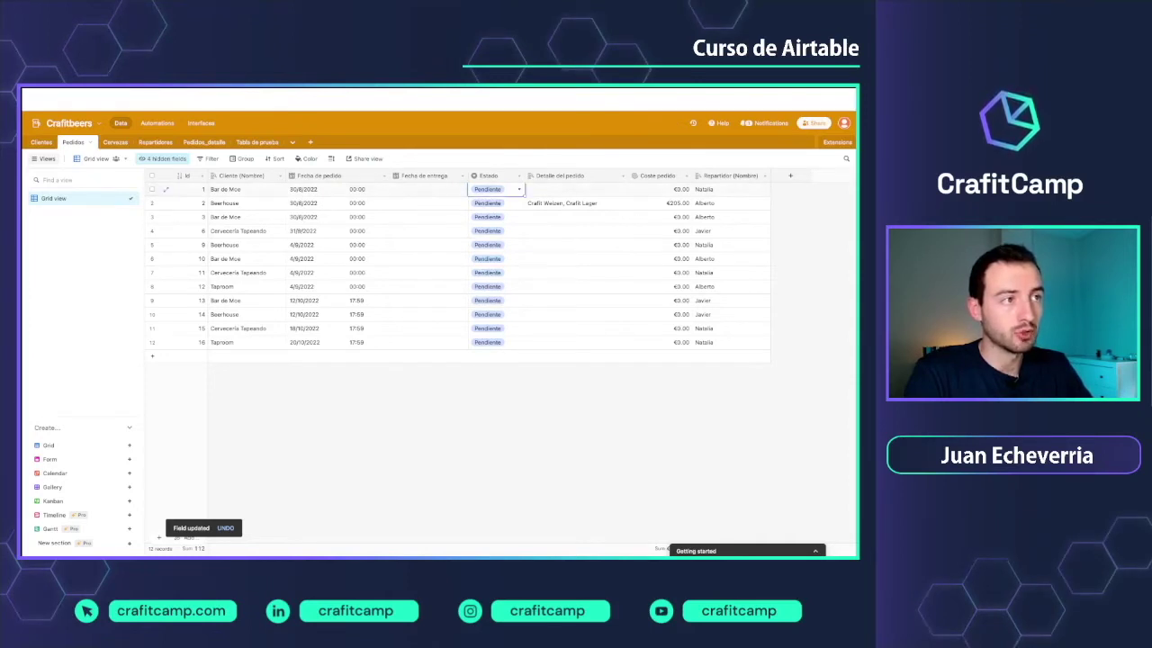
{"action": "left_click", "coordinate": [502, 189]}
{"action": "left_click", "coordinate": [489, 249]}
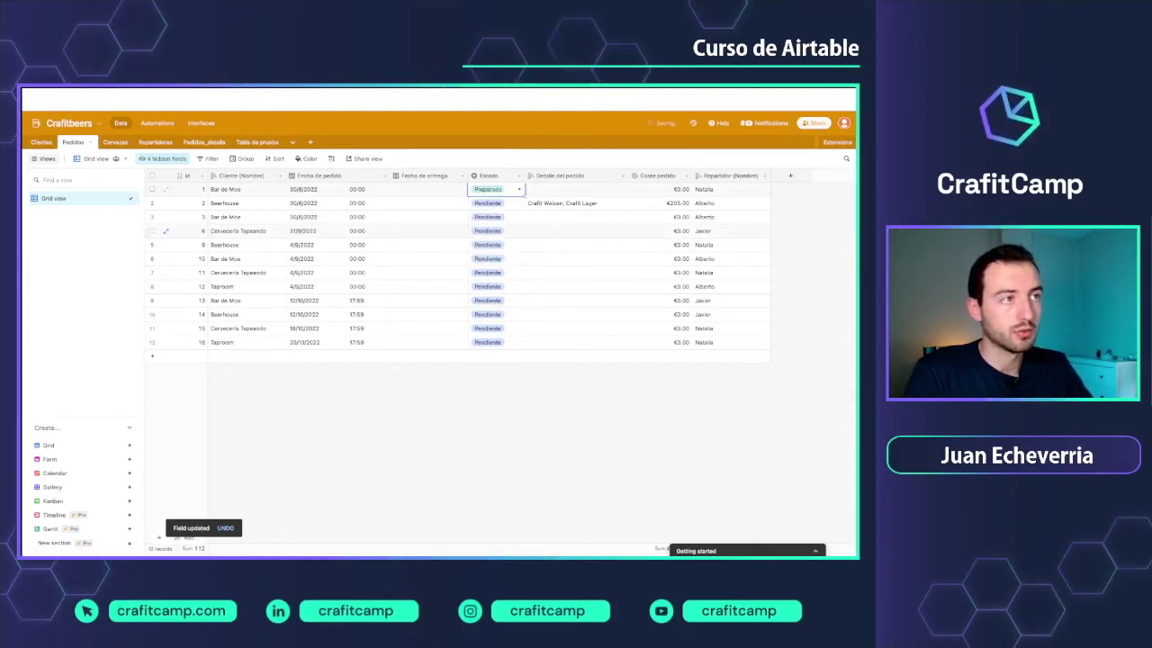
{"action": "left_click", "coordinate": [504, 189]}
{"action": "left_click", "coordinate": [489, 234]}
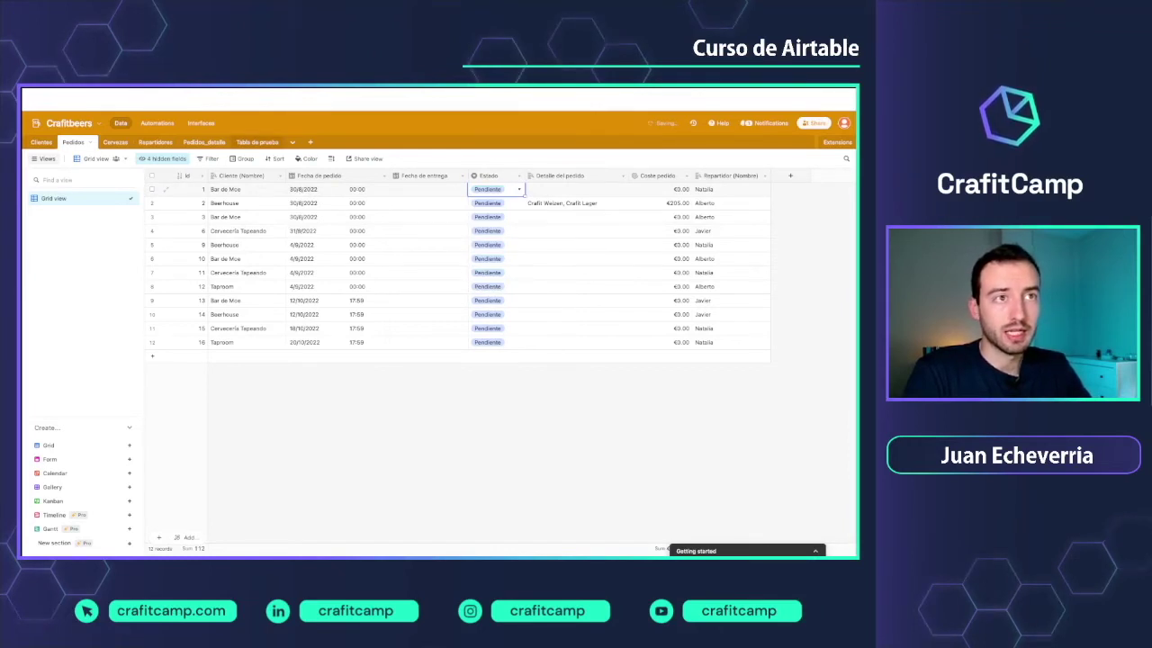
Try to change the type of the Label field in Tabla de prueba to Multiple select.
{"action": "left_click", "coordinate": [256, 142]}
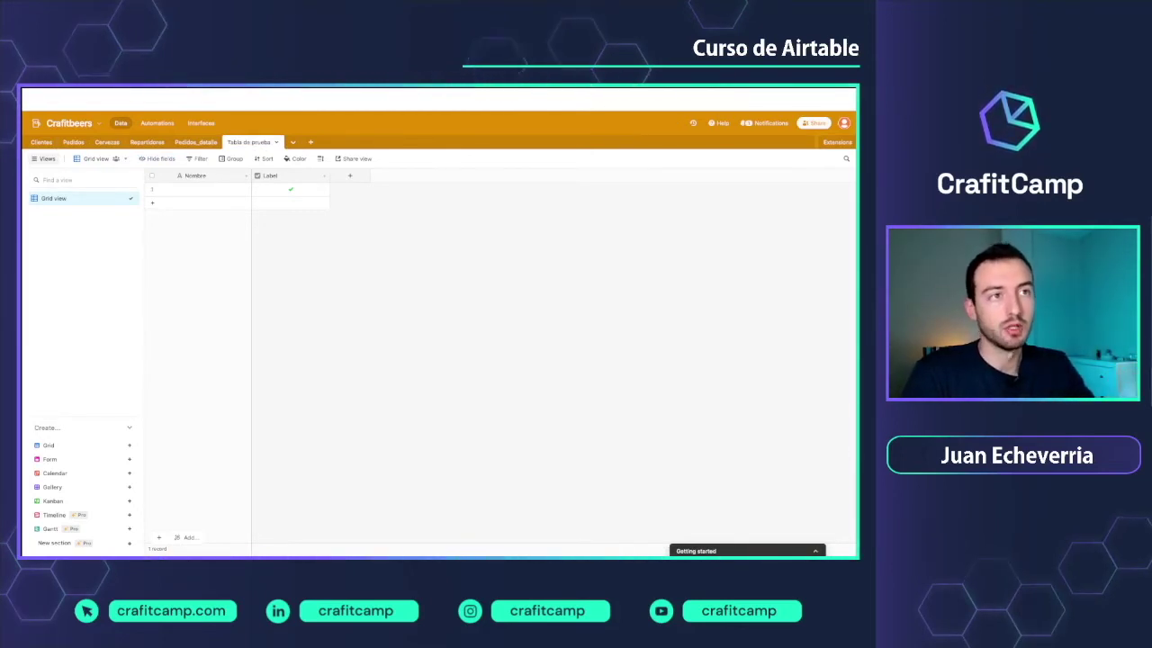
{"action": "left_click", "coordinate": [325, 176]}
{"action": "left_click", "coordinate": [293, 189]}
{"action": "left_click", "coordinate": [339, 219]}
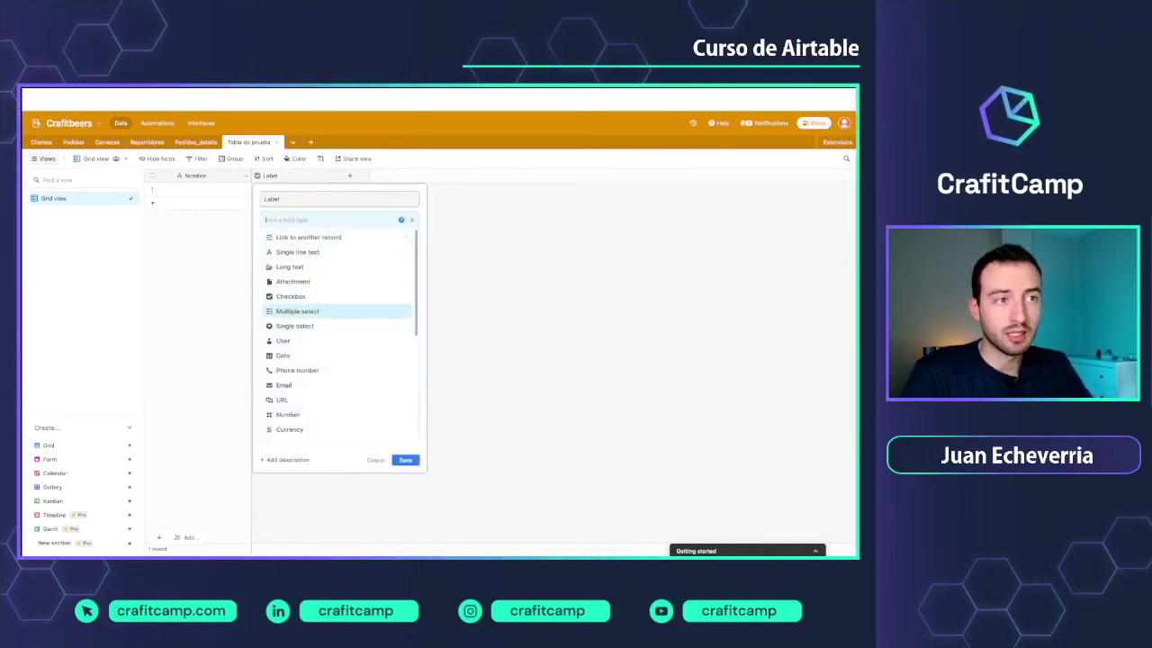
{"action": "left_click", "coordinate": [297, 311]}
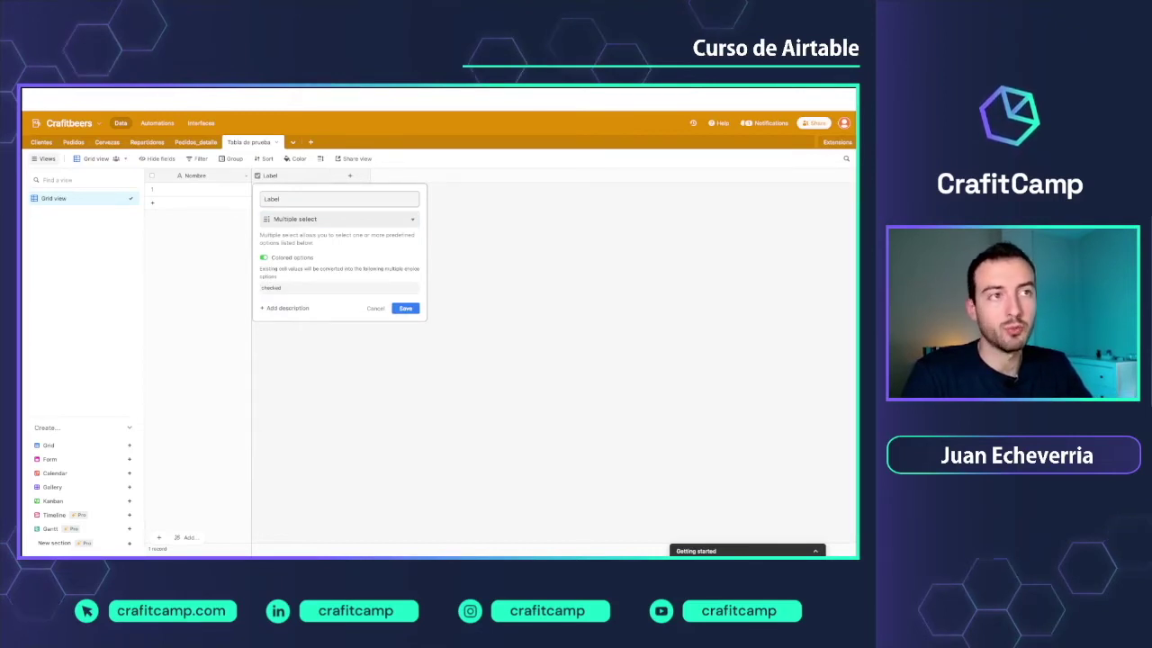
{"action": "key", "text": "Escape"}
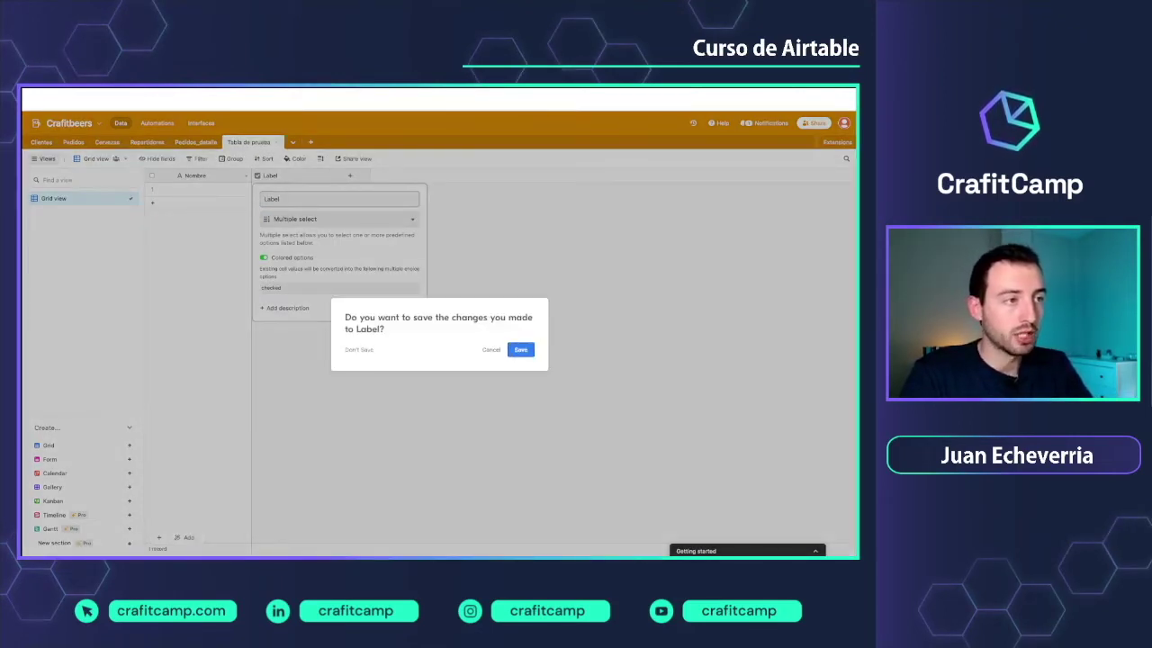
{"action": "key", "text": "Return"}
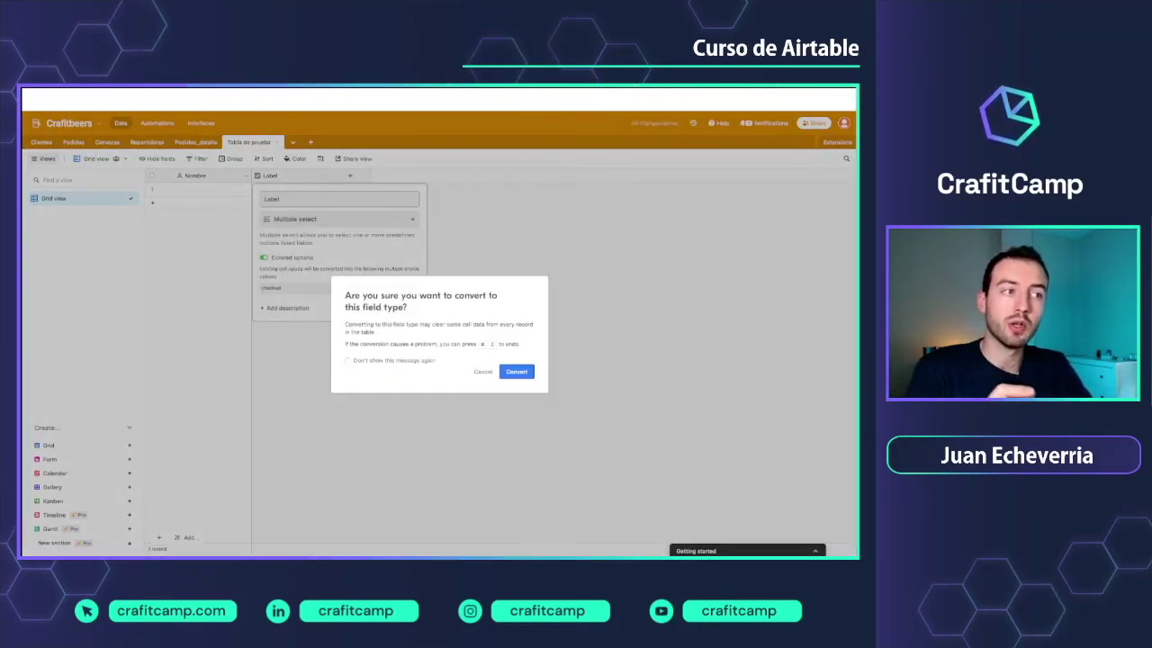
{"action": "key", "text": "Return"}
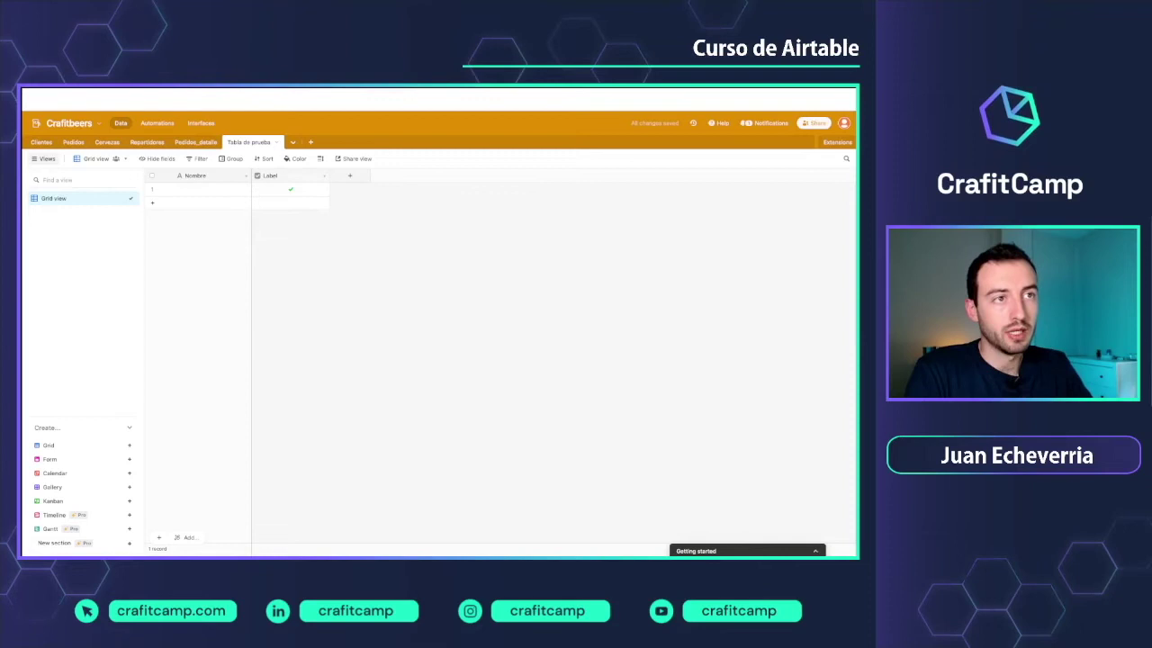
Change the Label field's type to User, save it and confirm the conversion.
{"action": "left_click", "coordinate": [325, 175]}
{"action": "left_click", "coordinate": [295, 189]}
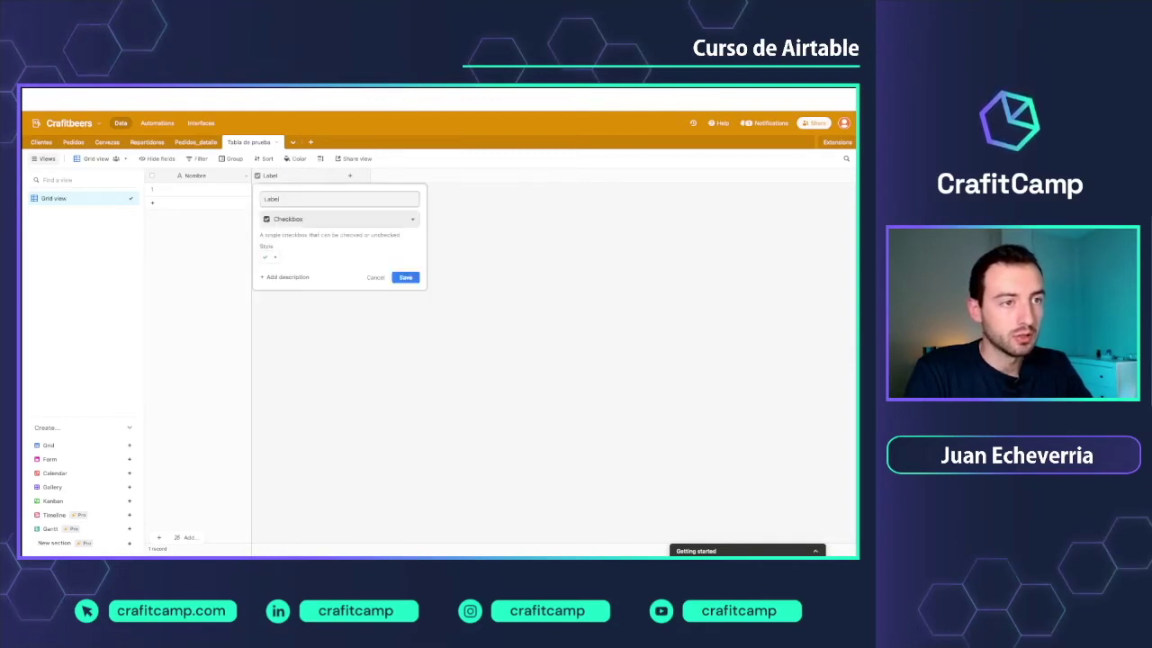
{"action": "left_click", "coordinate": [338, 219]}
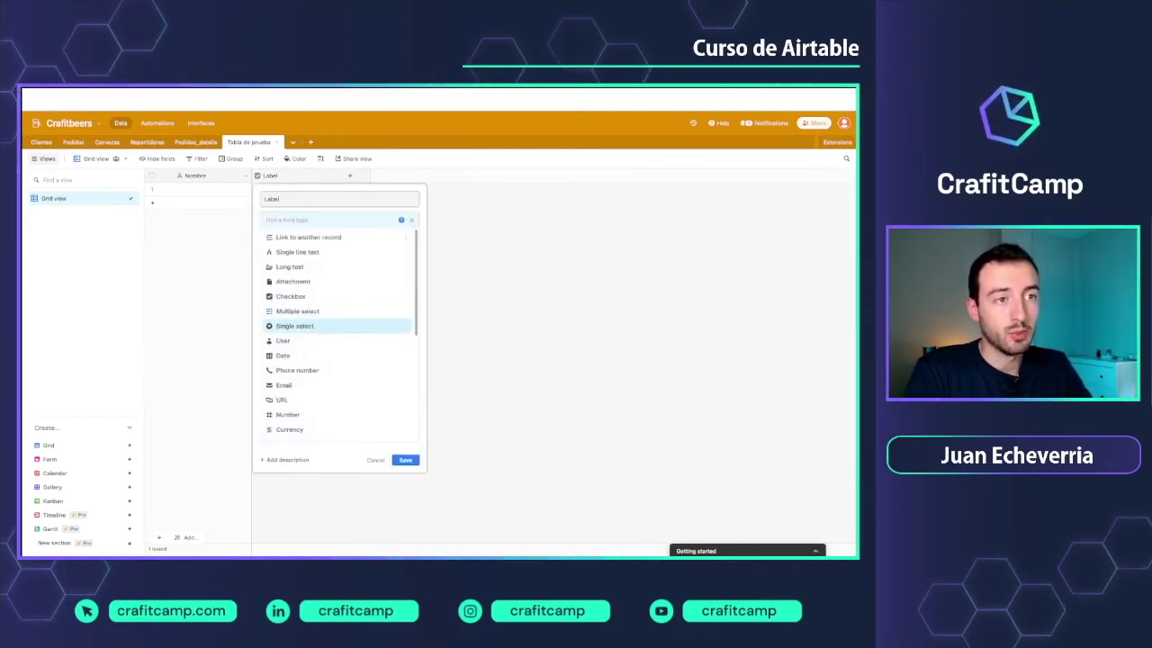
{"action": "scroll", "coordinate": [338, 326], "scroll_direction": "down", "scroll_amount": 1}
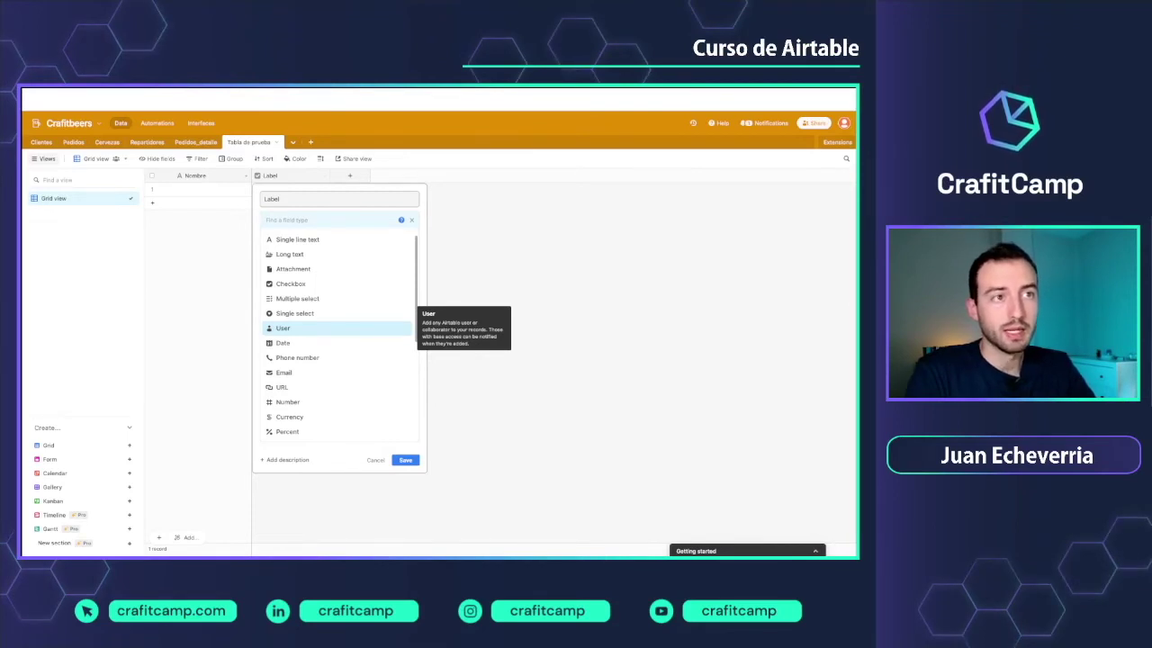
{"action": "left_click", "coordinate": [306, 328]}
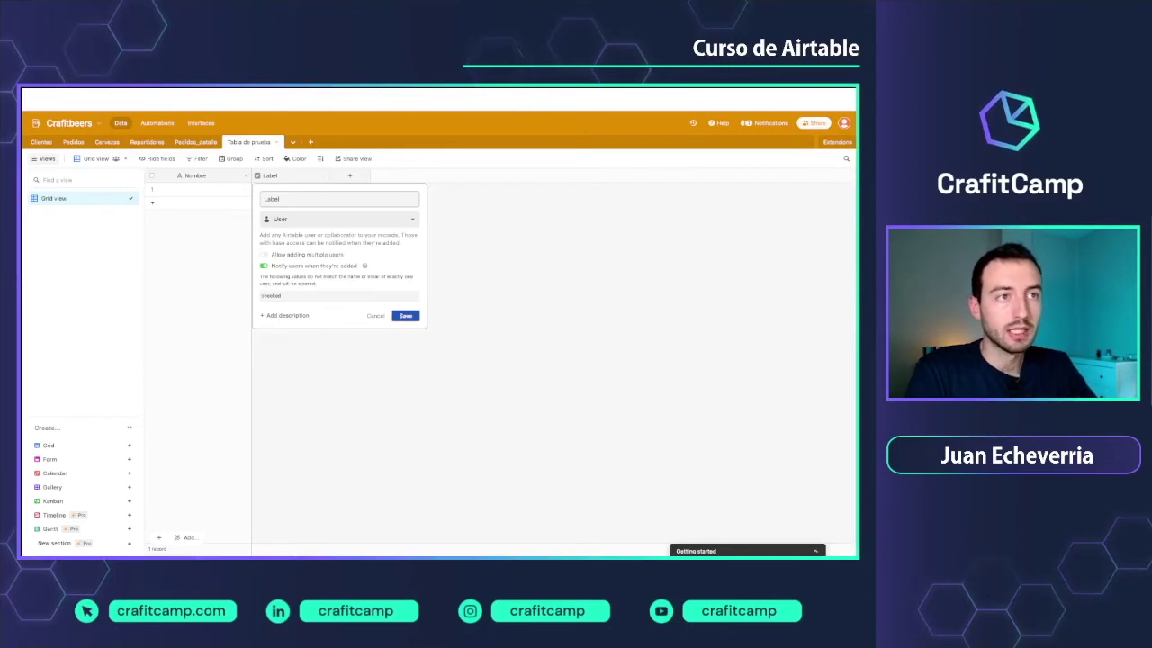
{"action": "left_click", "coordinate": [405, 315]}
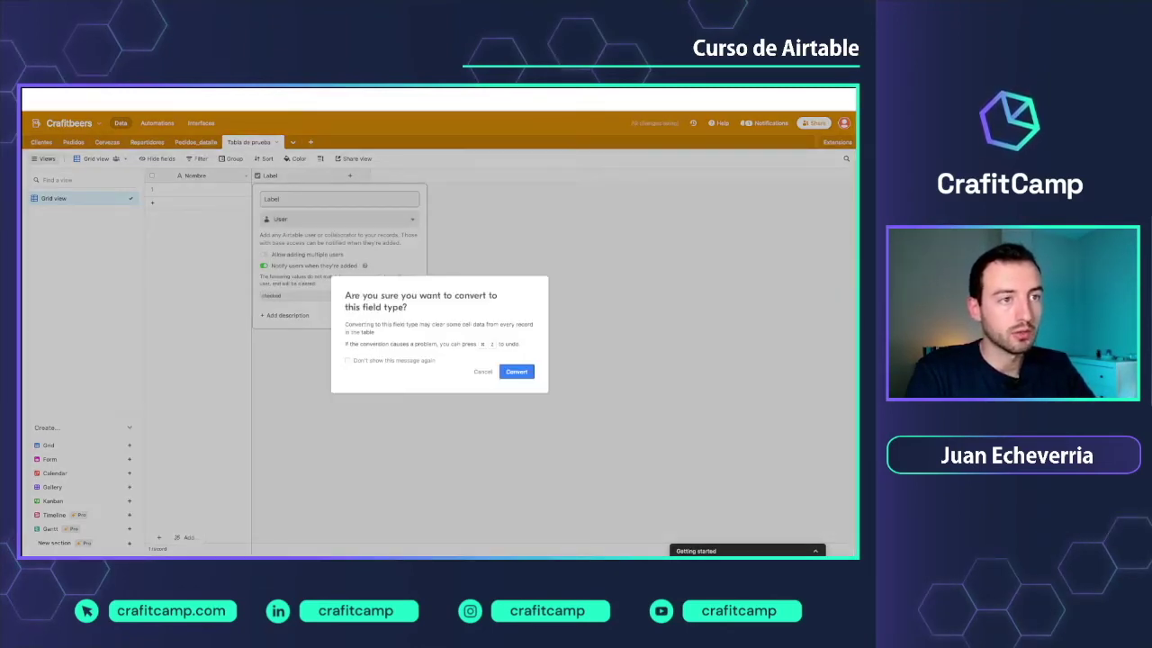
{"action": "left_click", "coordinate": [516, 371]}
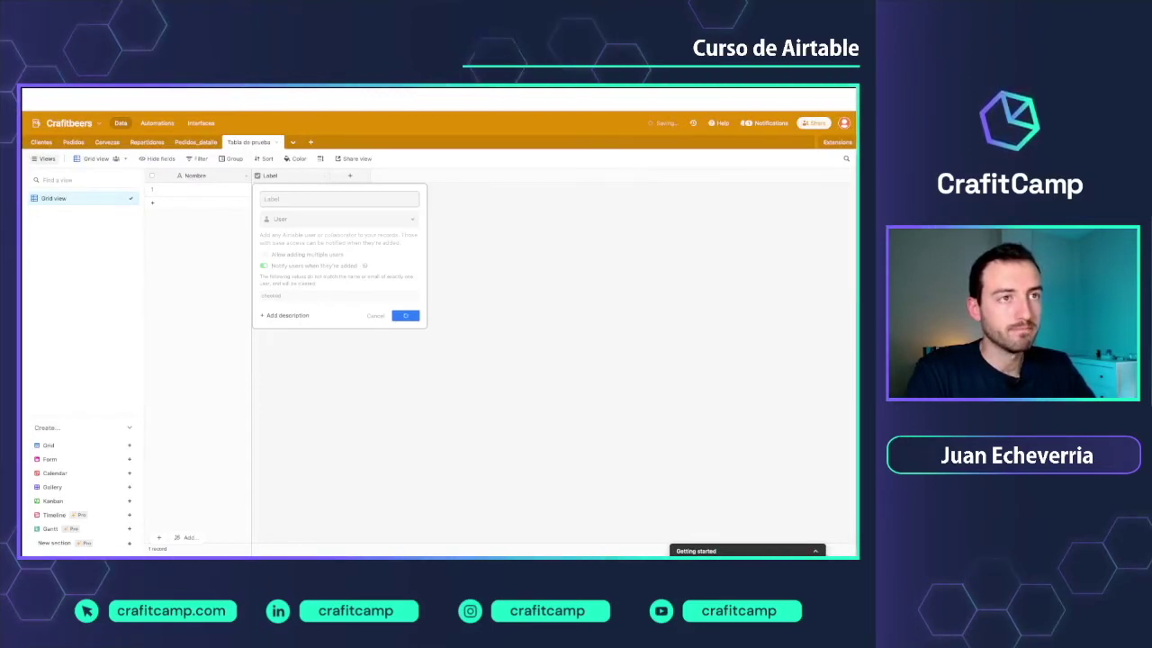
Assign the listed collaborator to the first record's Label cell and view the user list again.
{"action": "left_click", "coordinate": [326, 189]}
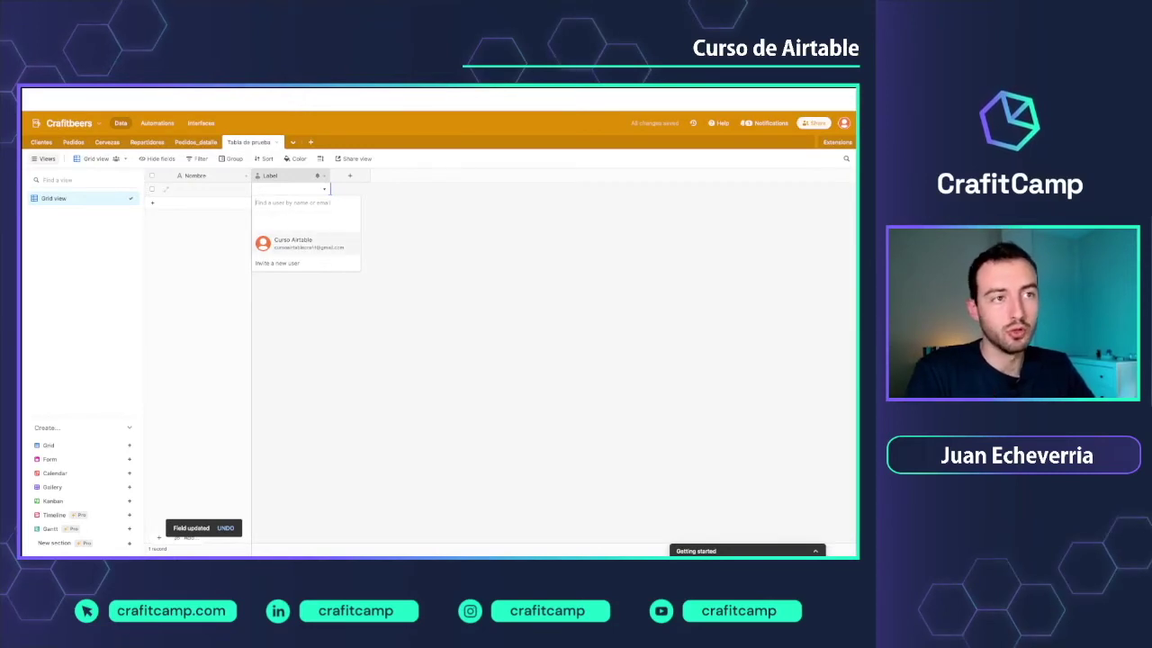
{"action": "left_click", "coordinate": [306, 243]}
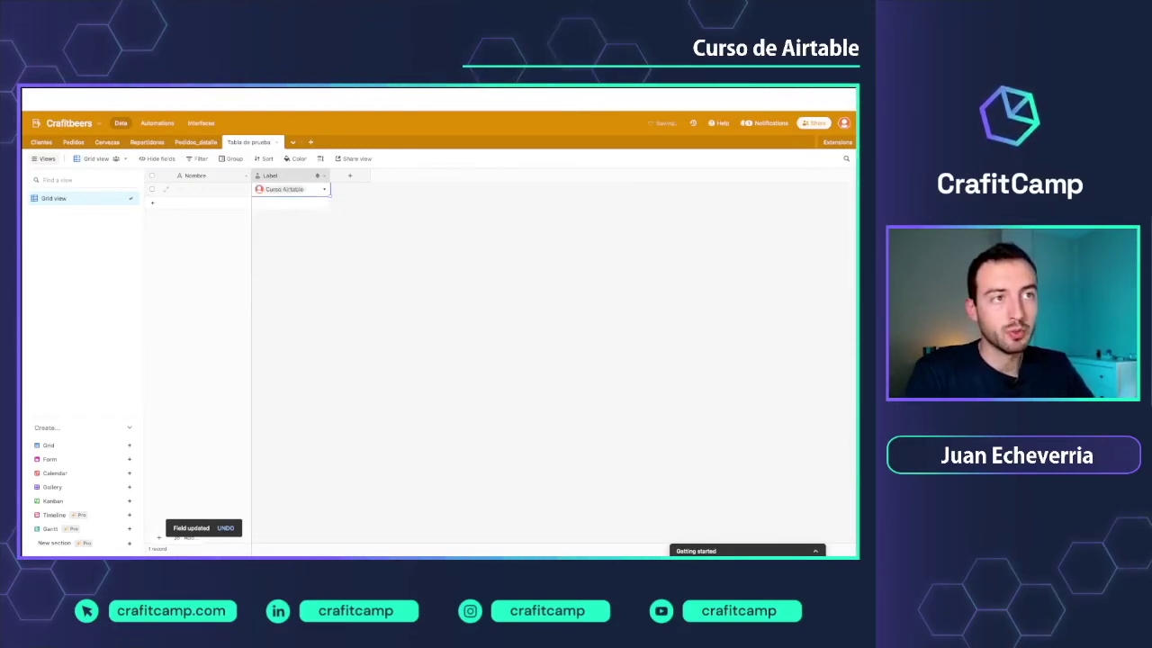
{"action": "left_click", "coordinate": [325, 189]}
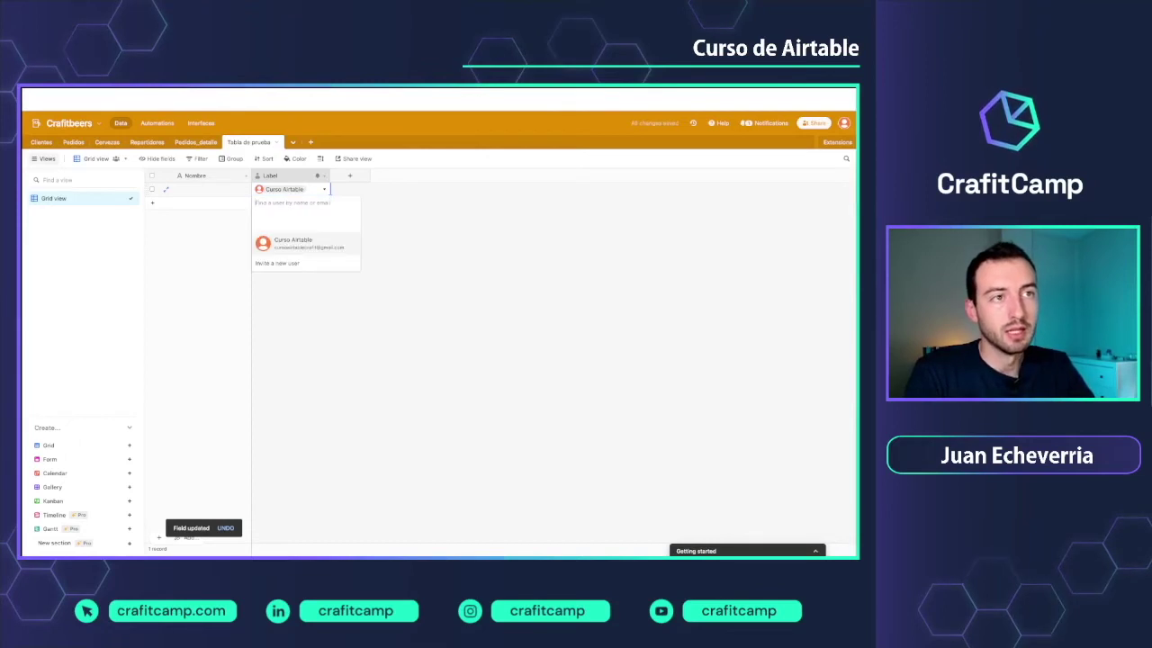
View the field types available for the Label field, then cancel without changing its type.
{"action": "left_click", "coordinate": [324, 176]}
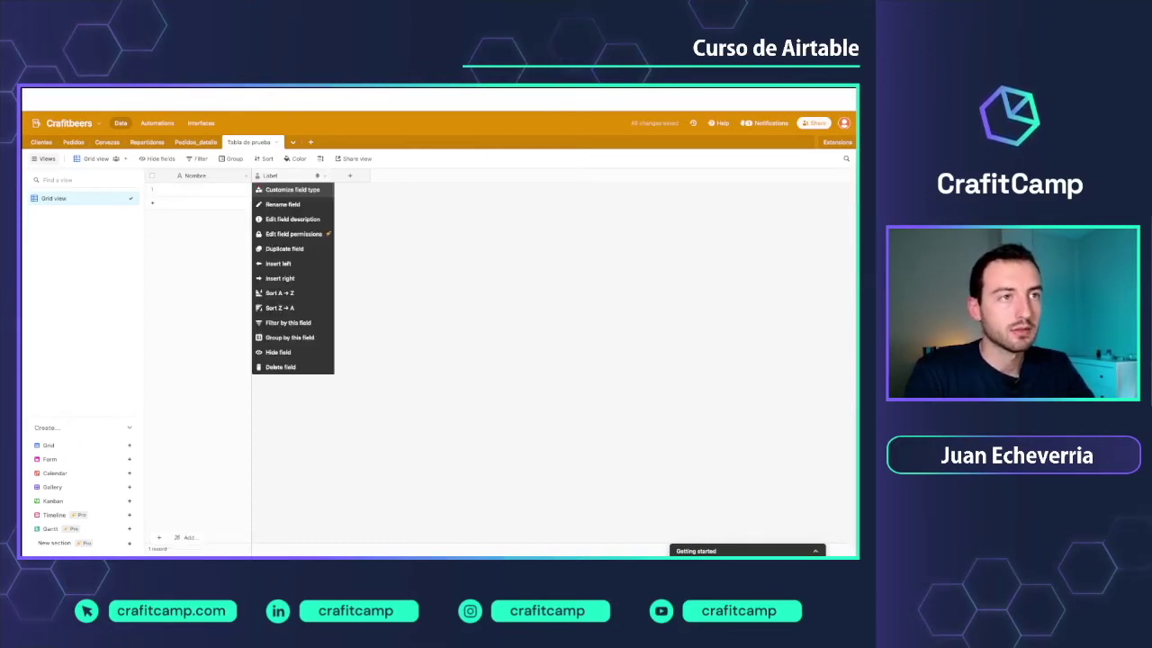
{"action": "left_click", "coordinate": [284, 188]}
{"action": "left_click", "coordinate": [337, 219]}
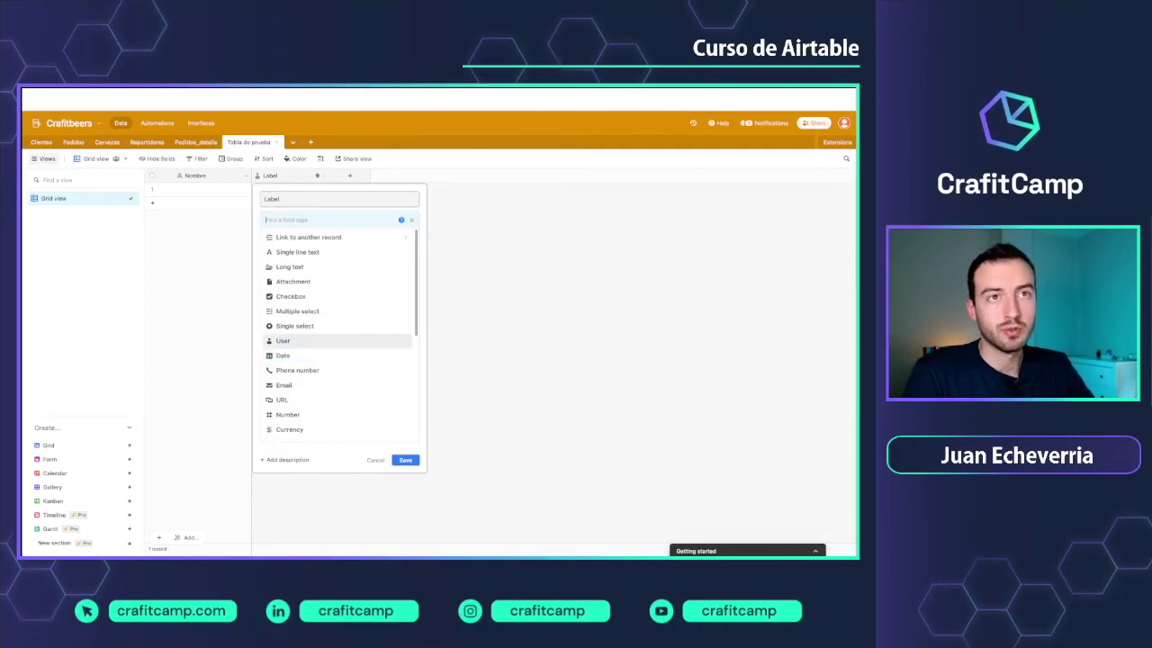
{"action": "left_click", "coordinate": [375, 460]}
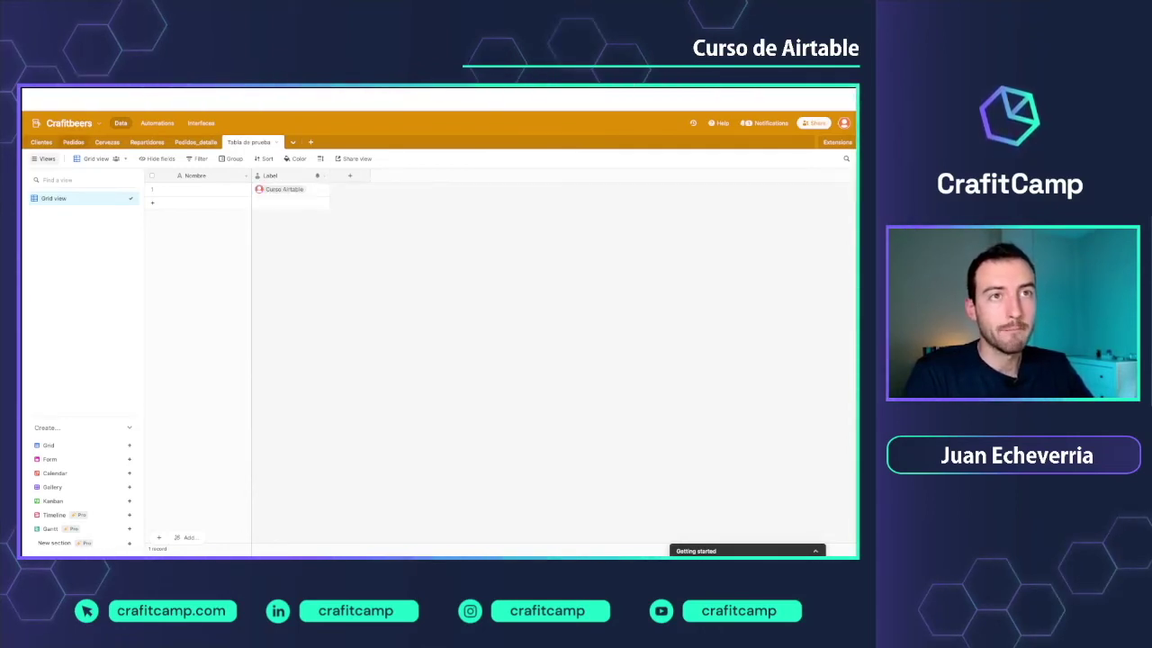
In the Pedidos table, set the date format of the Fecha de pedido field to Friendly and save it.
{"action": "left_click", "coordinate": [73, 142]}
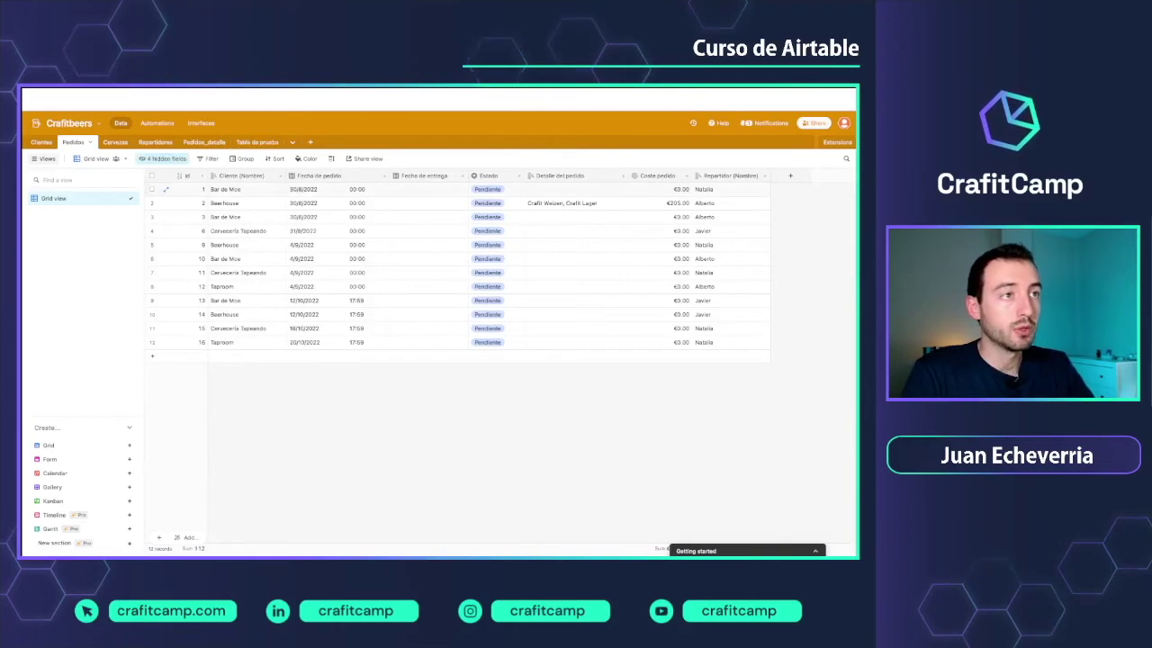
{"action": "left_click", "coordinate": [462, 176]}
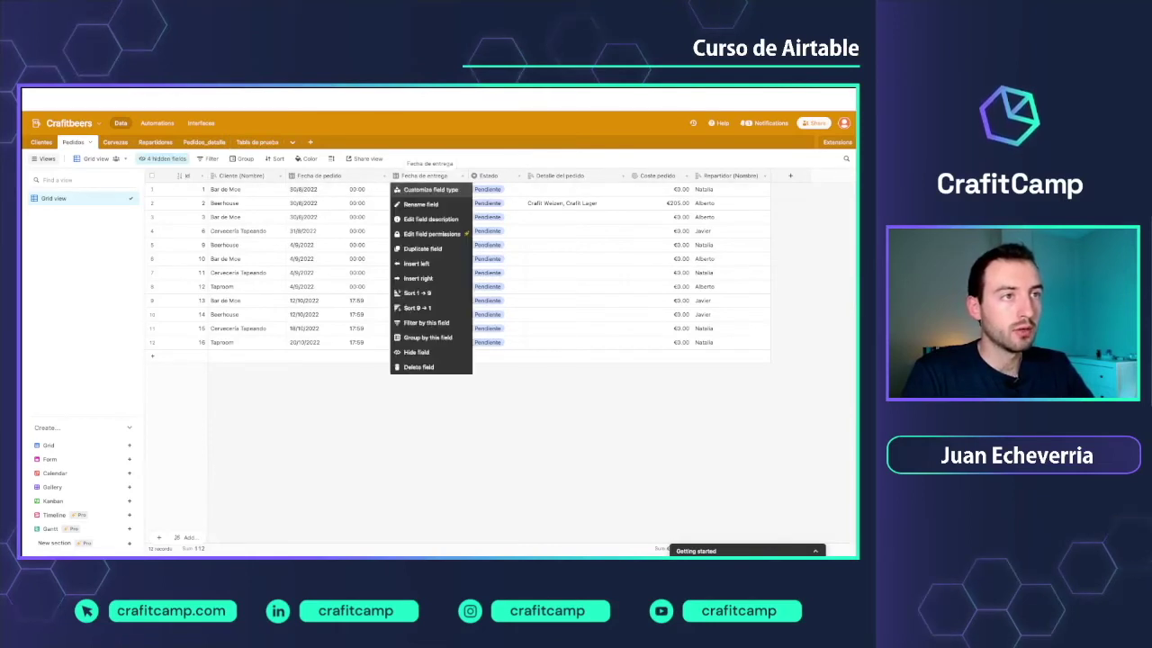
{"action": "left_click", "coordinate": [339, 175]}
{"action": "left_click", "coordinate": [385, 175]}
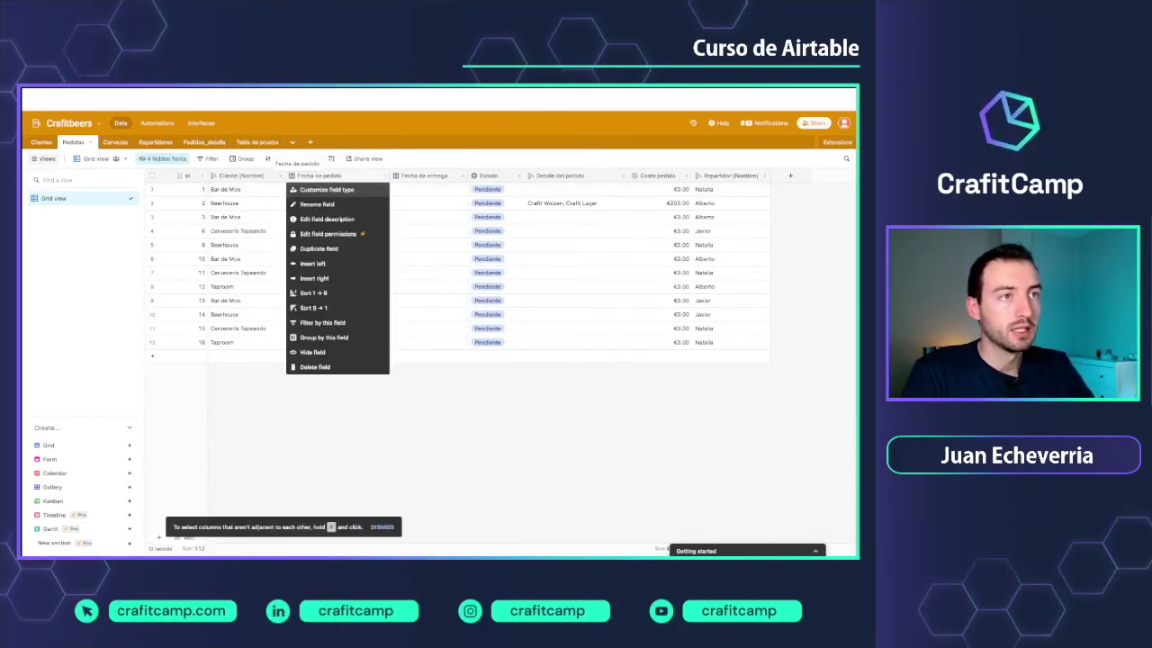
{"action": "left_click", "coordinate": [320, 188]}
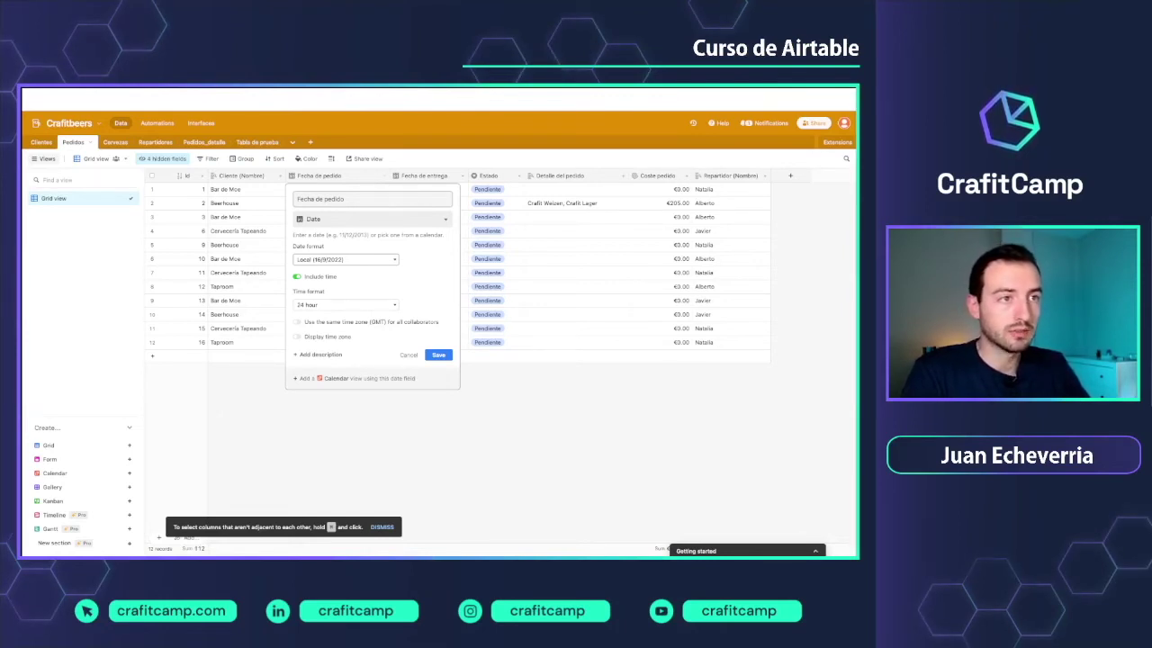
{"action": "left_click", "coordinate": [345, 260]}
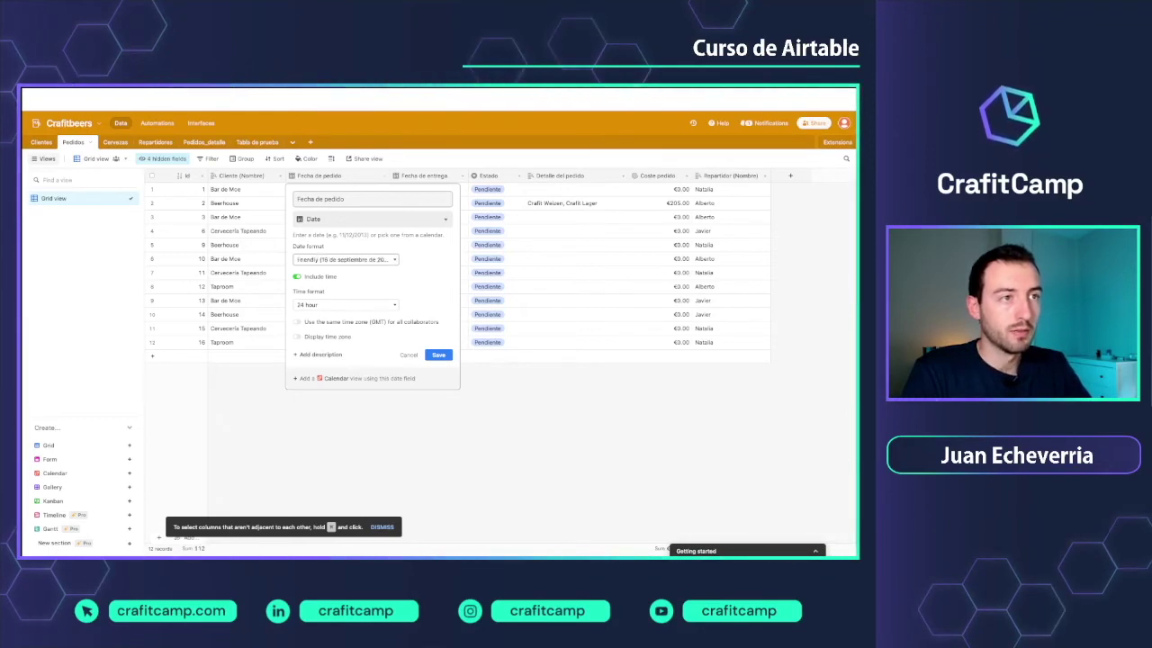
{"action": "left_click", "coordinate": [438, 354]}
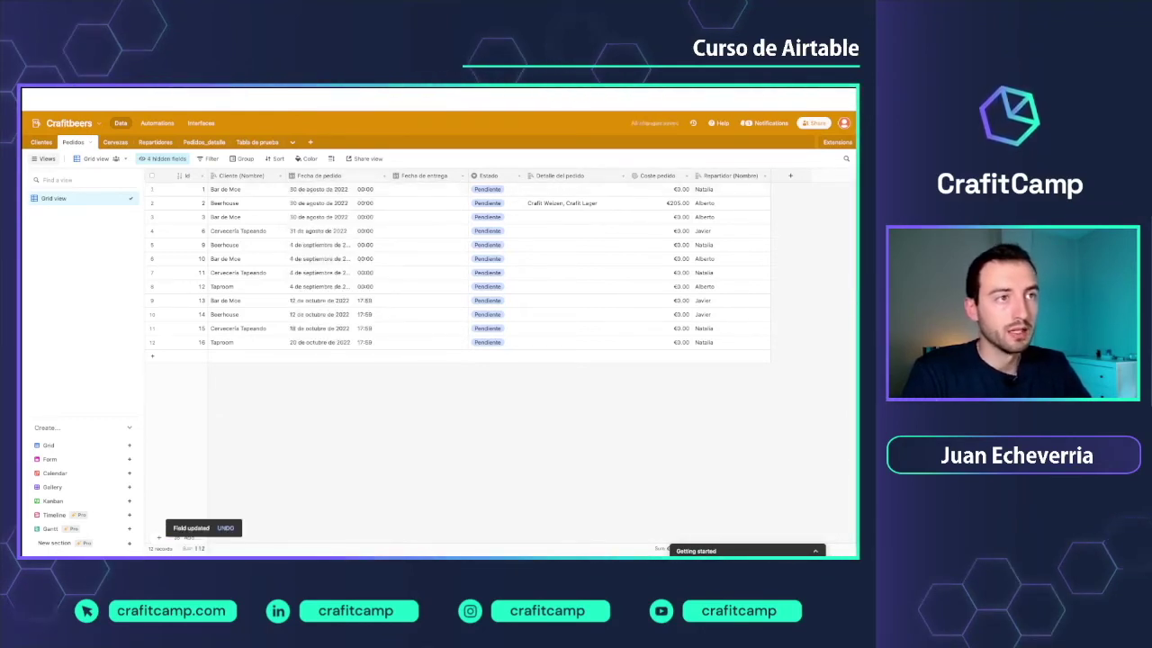
In the Fecha de pedido field's date settings, turn Include time off and back on, and close the settings.
{"action": "left_click", "coordinate": [384, 176]}
{"action": "left_click", "coordinate": [326, 191]}
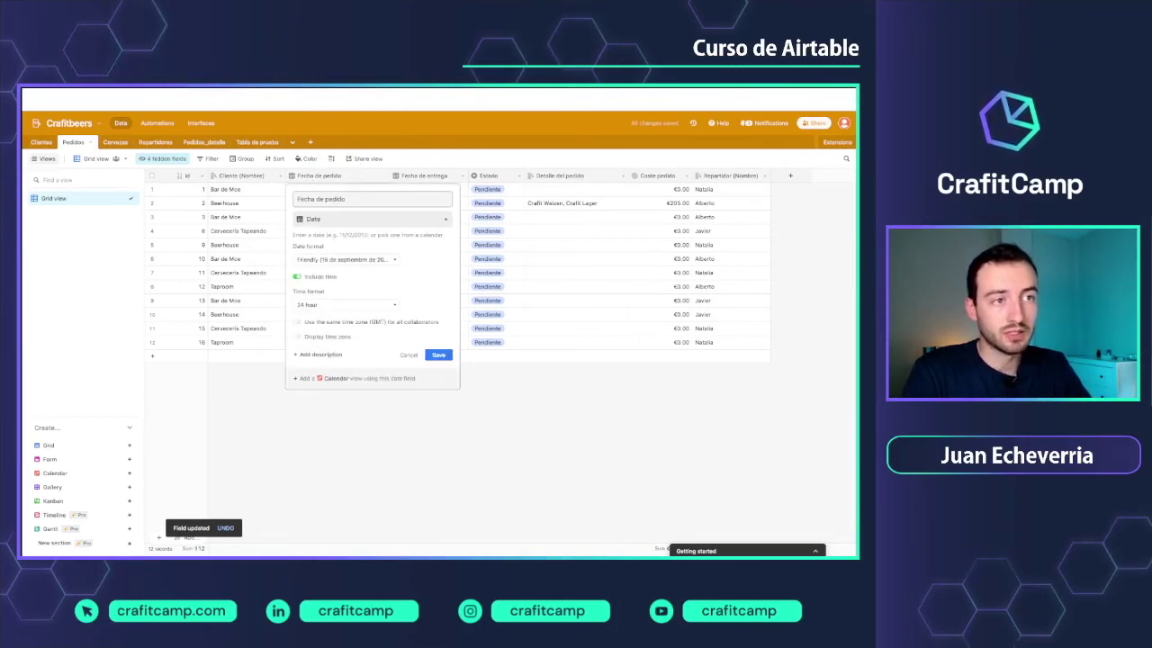
{"action": "left_click", "coordinate": [297, 277]}
{"action": "left_click", "coordinate": [297, 278]}
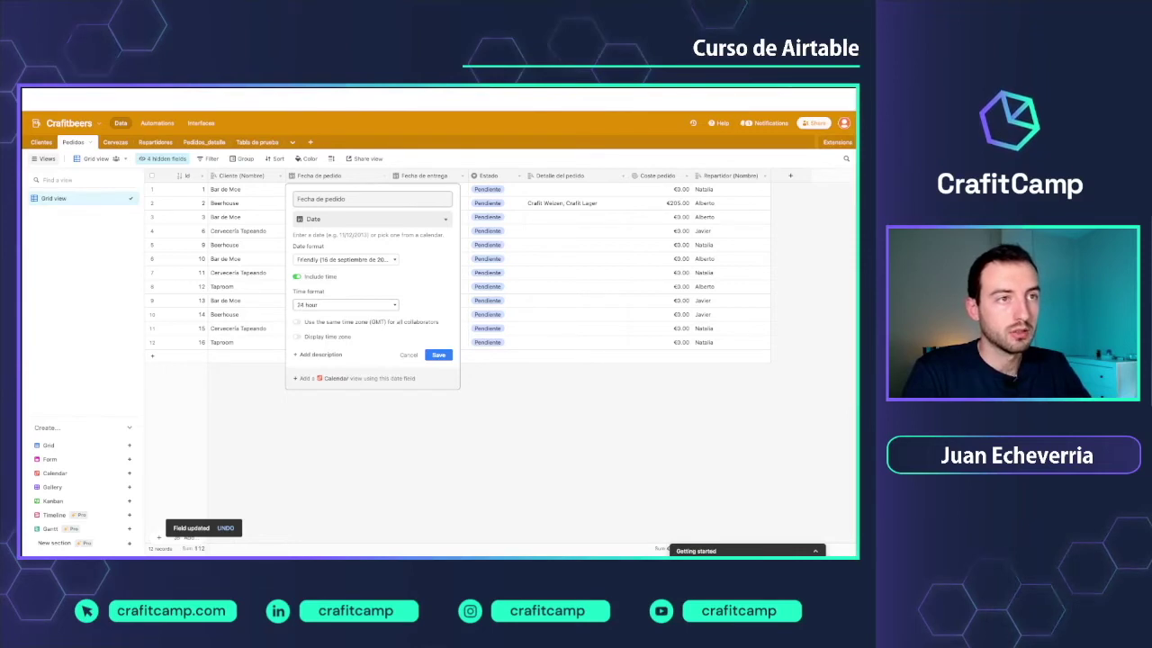
{"action": "key", "text": "Return"}
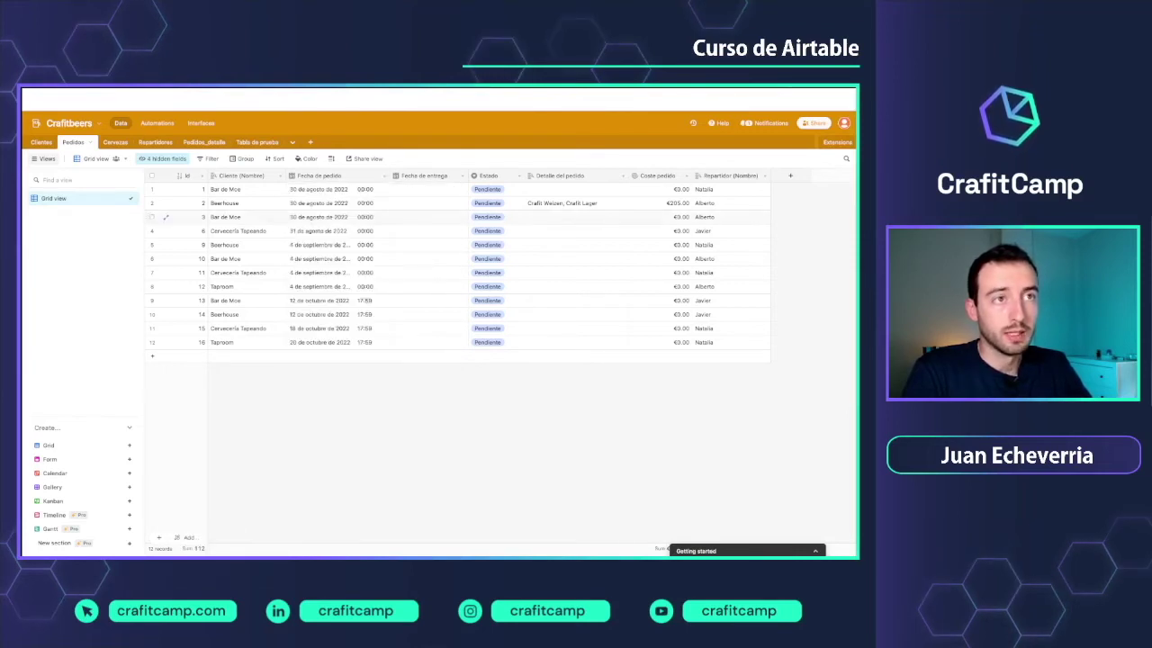
In Tabla de prueba, examine the field types available for the Label field, from Single line text down to URL.
{"action": "left_click", "coordinate": [257, 142]}
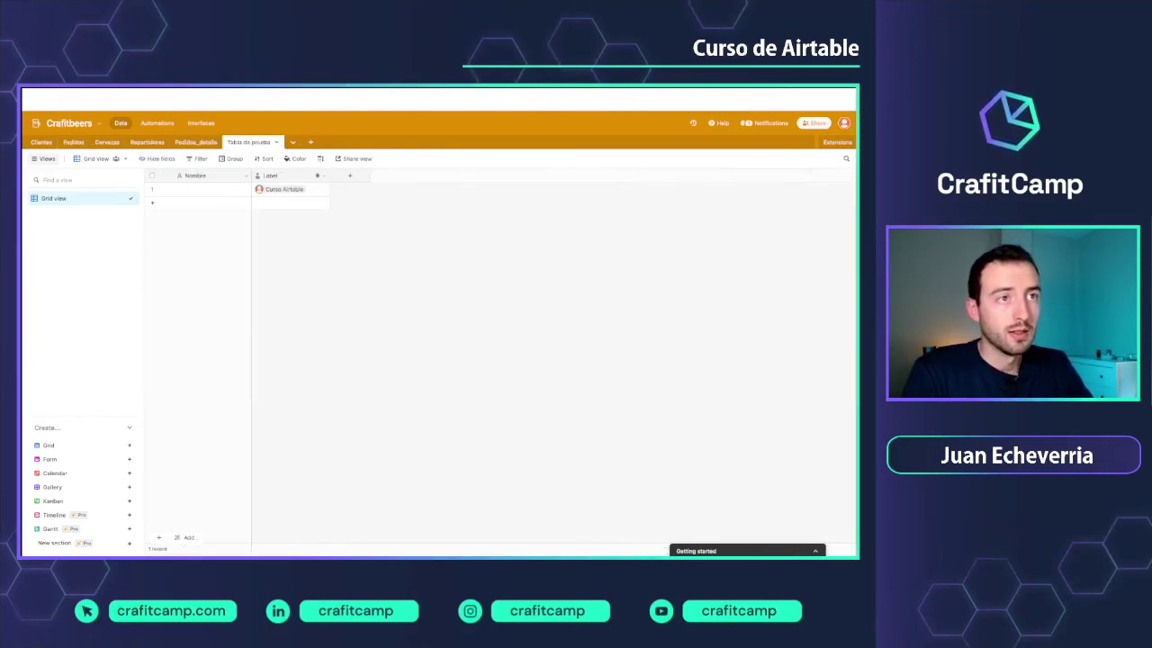
{"action": "left_click", "coordinate": [324, 176]}
{"action": "left_click", "coordinate": [279, 188]}
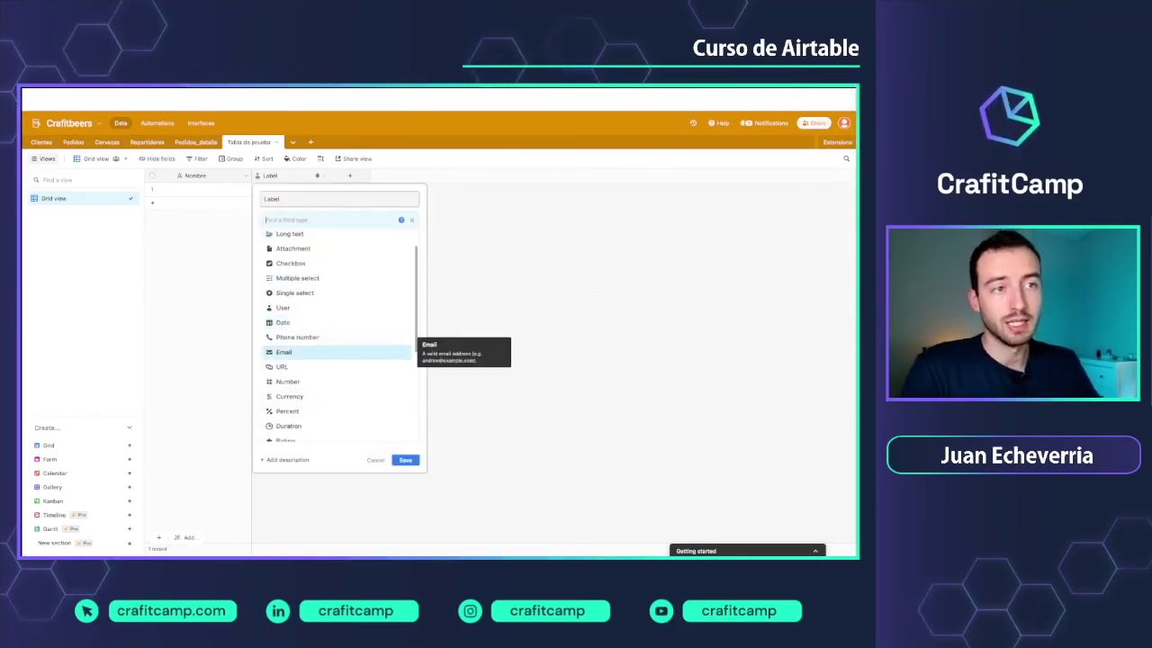
{"action": "scroll", "coordinate": [338, 336], "scroll_direction": "down", "scroll_amount": 1}
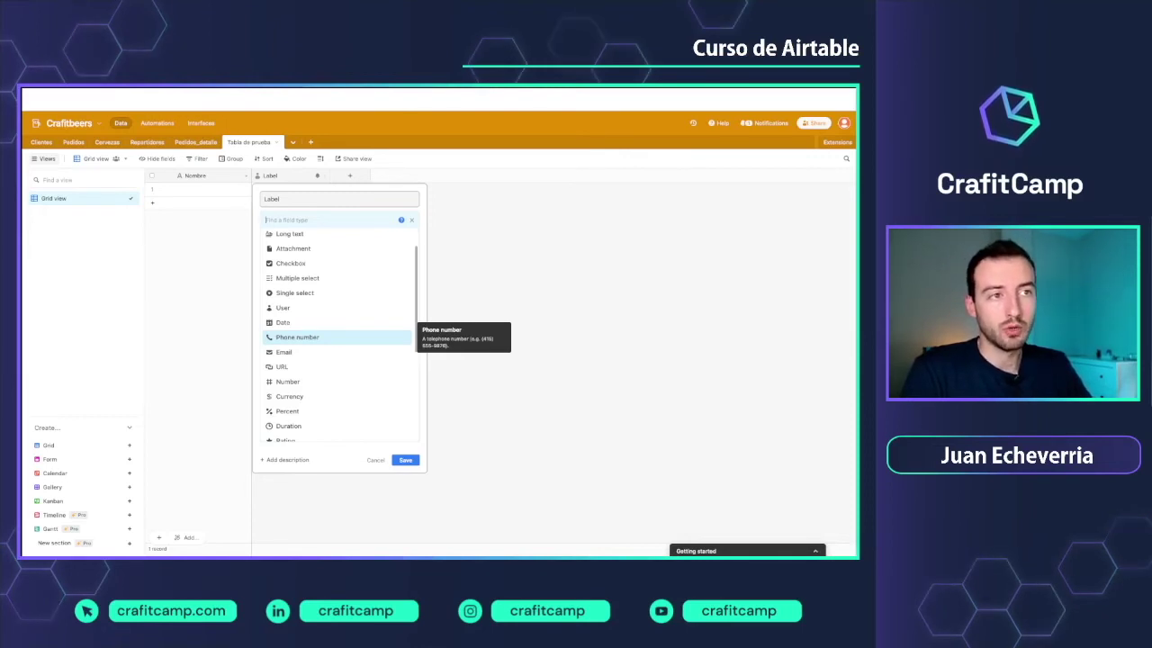
{"action": "scroll", "coordinate": [338, 268], "scroll_direction": "up", "scroll_amount": 1}
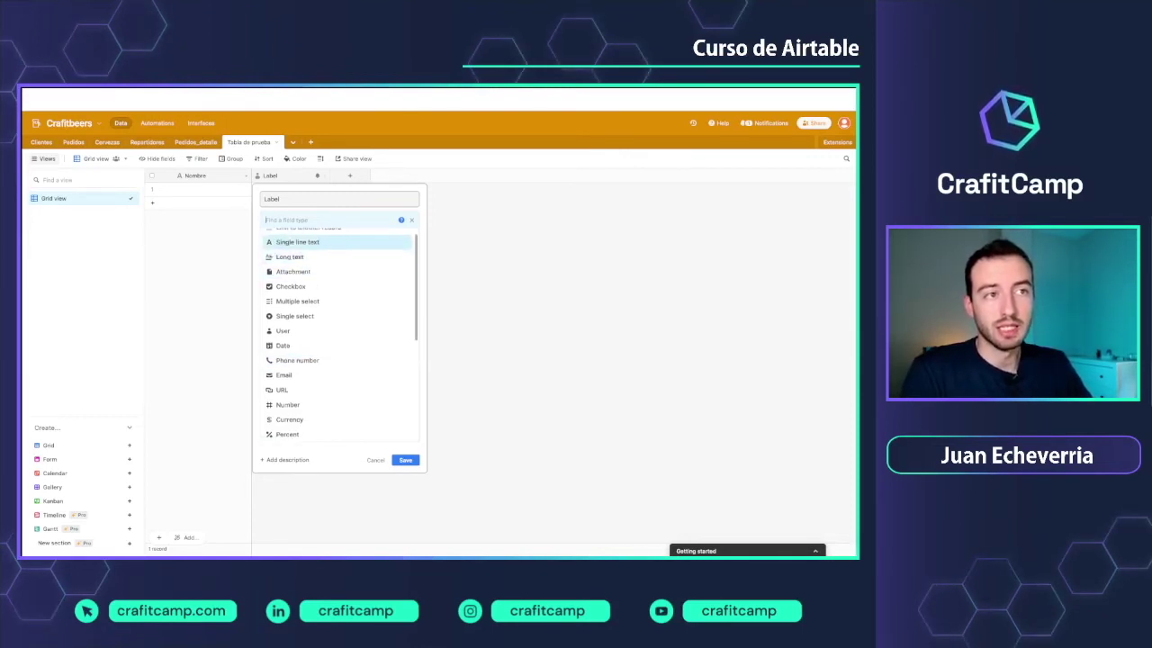
{"action": "scroll", "coordinate": [338, 245], "scroll_direction": "up", "scroll_amount": 1}
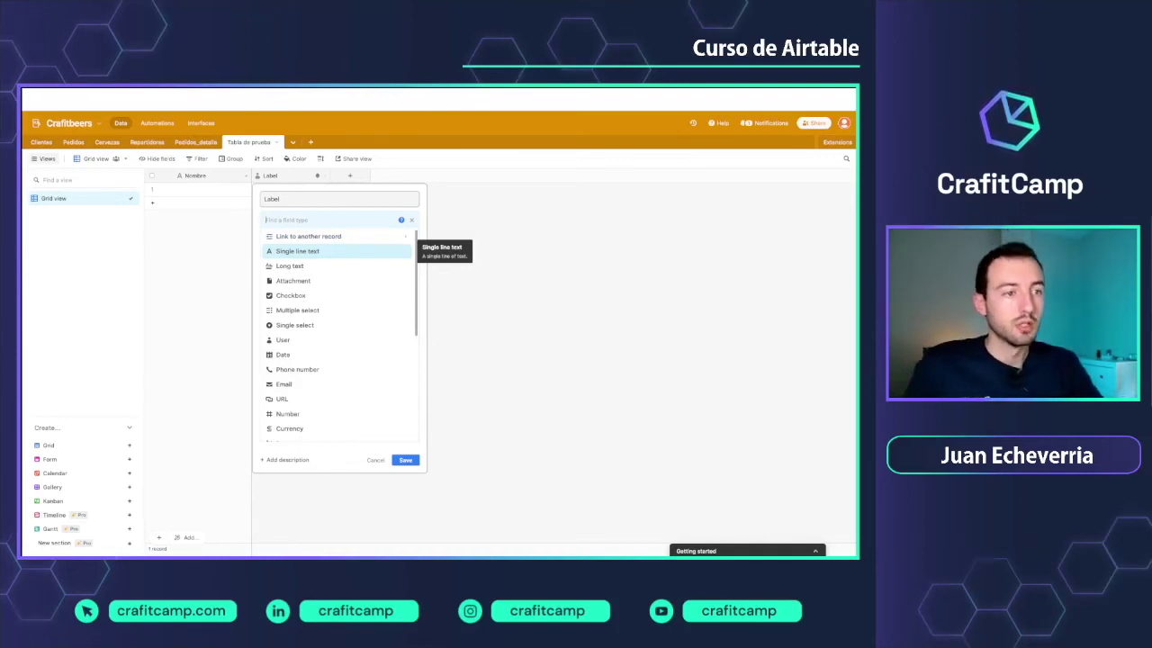
{"action": "key", "text": "Down"}
{"action": "key", "text": "Down"}
{"action": "key", "text": "Down"}
{"action": "key", "text": "Down"}
{"action": "key", "text": "Down"}
{"action": "key", "text": "Down"}
{"action": "key", "text": "Down"}
{"action": "key", "text": "Down"}
{"action": "key", "text": "Down"}
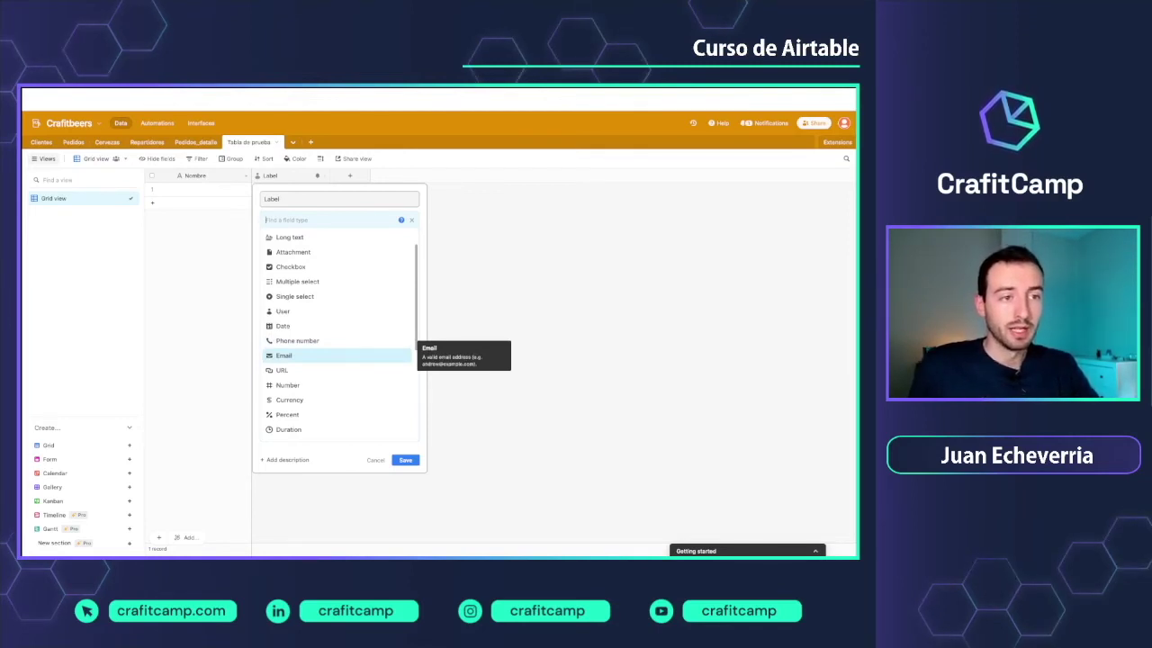
{"action": "key", "text": "Down"}
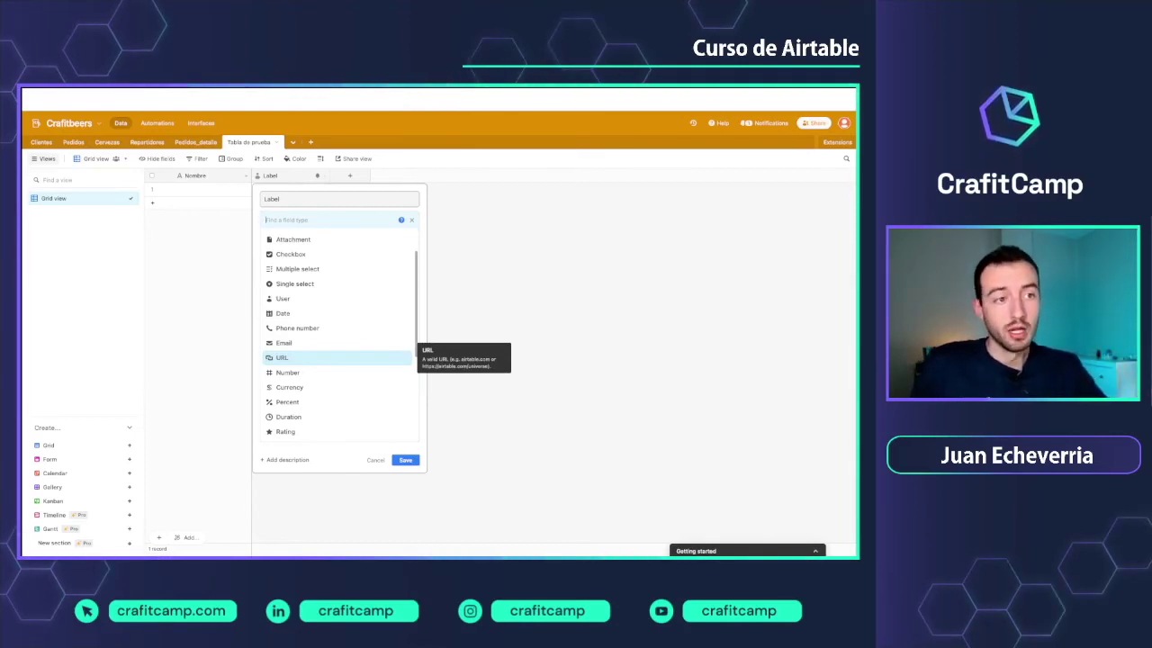
Preview the format options of the Number and Currency types for the Label field.
{"action": "key", "text": "Down"}
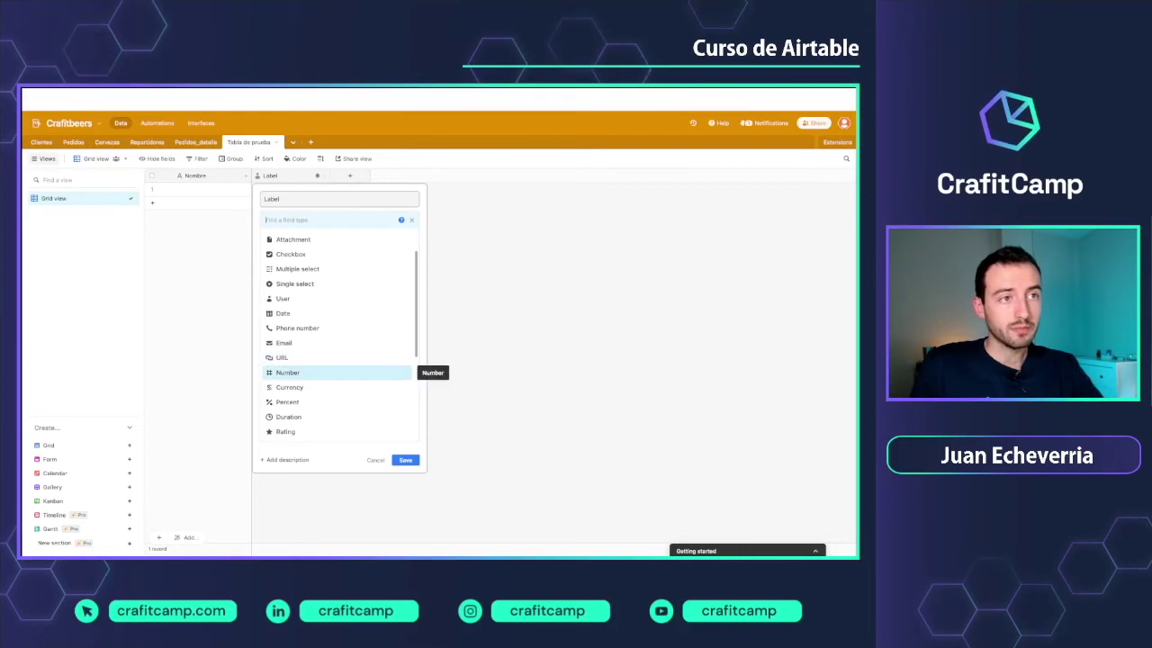
{"action": "key", "text": "Return"}
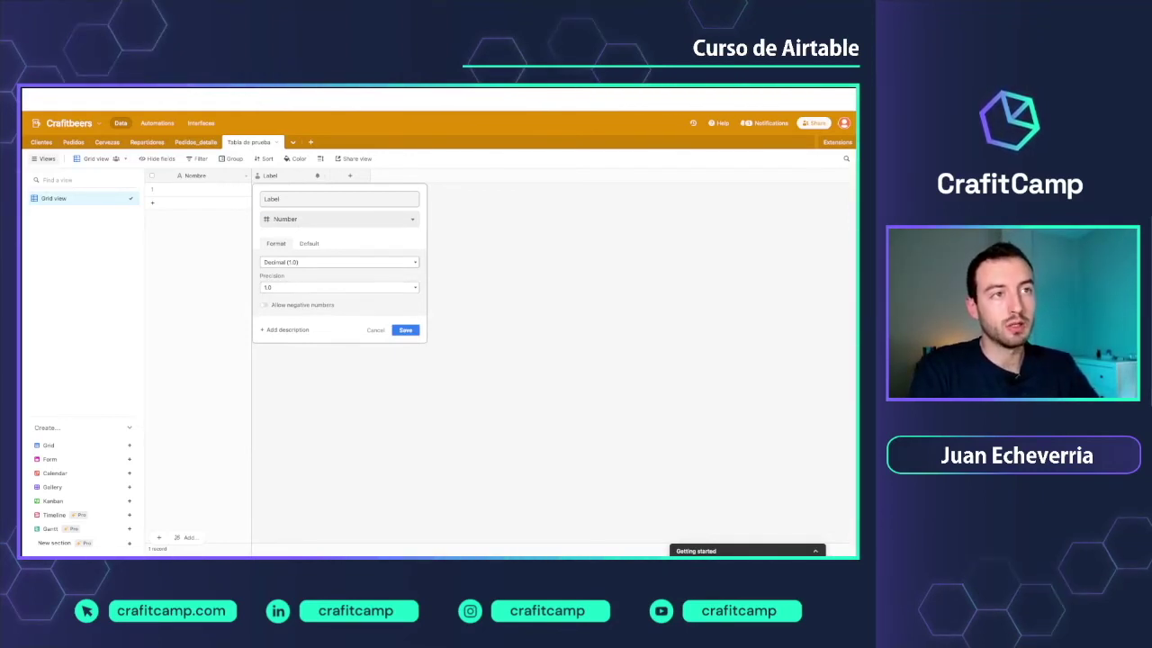
{"action": "left_click", "coordinate": [340, 219]}
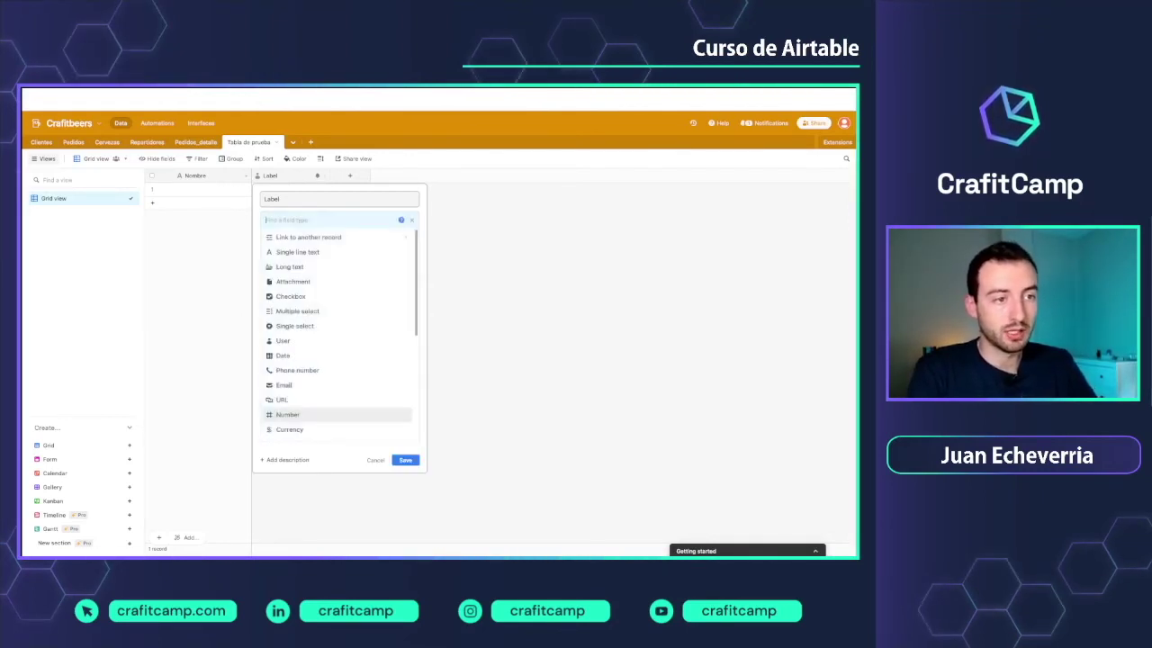
{"action": "scroll", "coordinate": [337, 325], "scroll_direction": "down", "scroll_amount": 2}
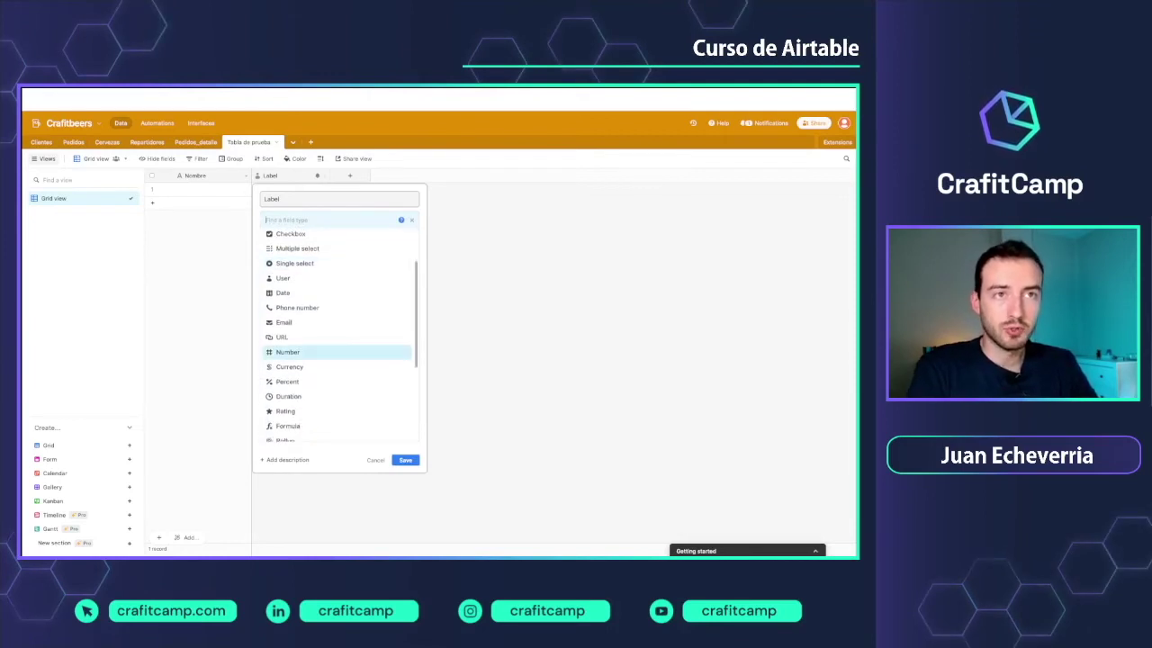
{"action": "left_click", "coordinate": [297, 366]}
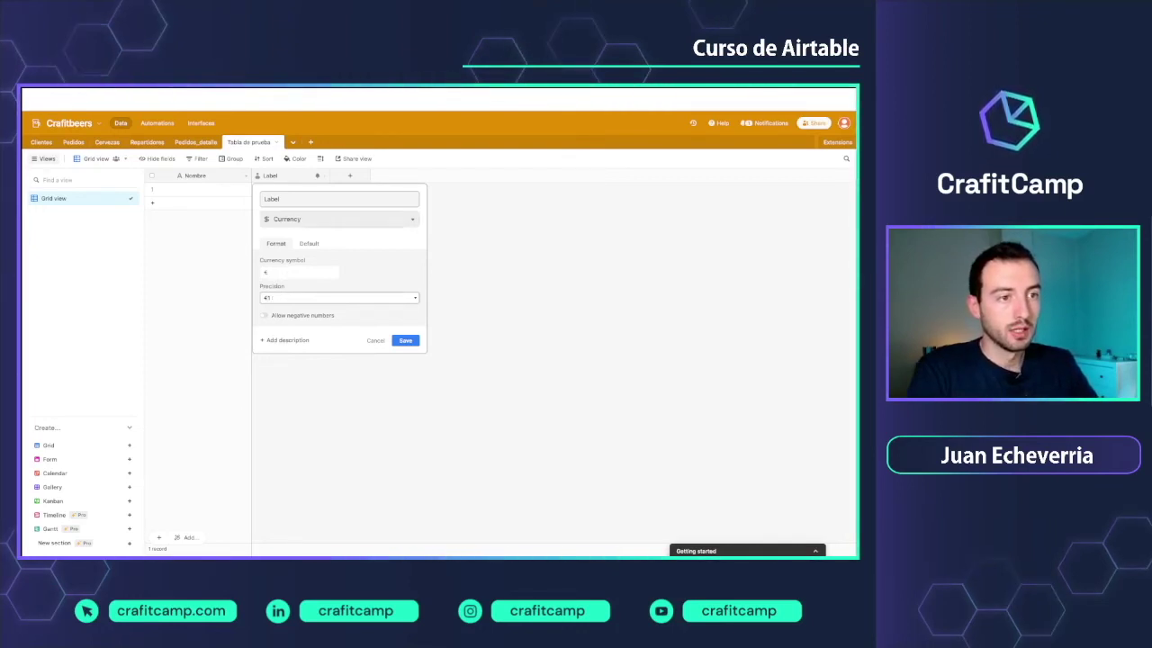
Examine the remaining field types for the Label field, including Percent, Rating, Formula, Rollup, Count and Created time.
{"action": "left_click", "coordinate": [339, 219]}
{"action": "scroll", "coordinate": [338, 326], "scroll_direction": "down", "scroll_amount": 2}
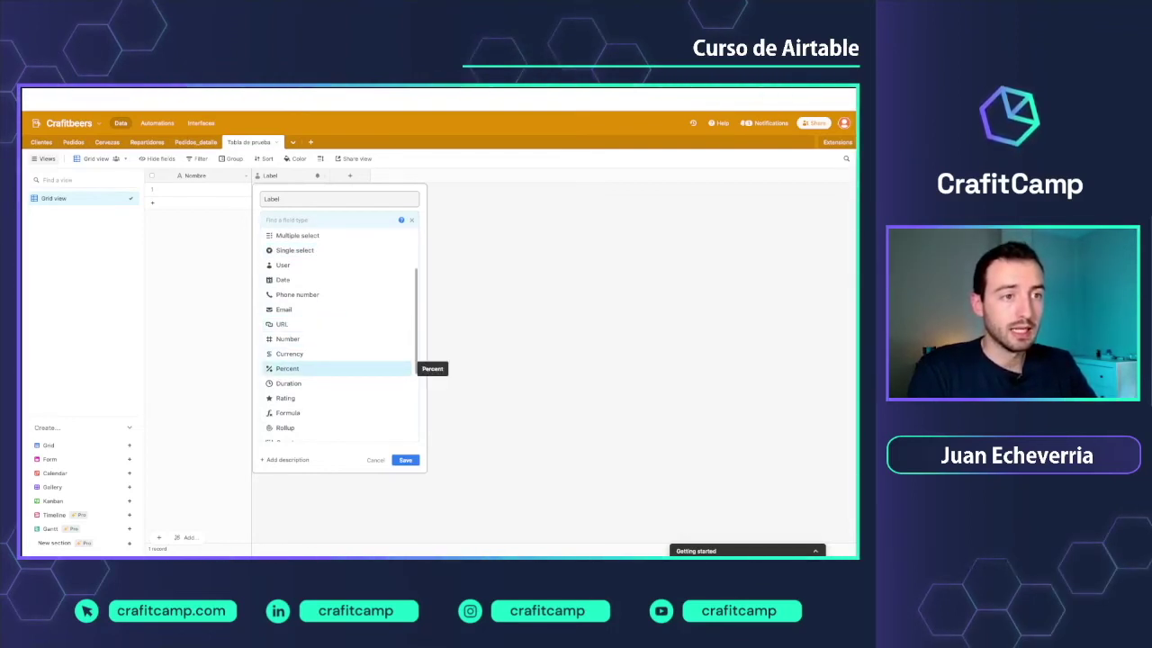
{"action": "scroll", "coordinate": [338, 333], "scroll_direction": "down", "scroll_amount": 1}
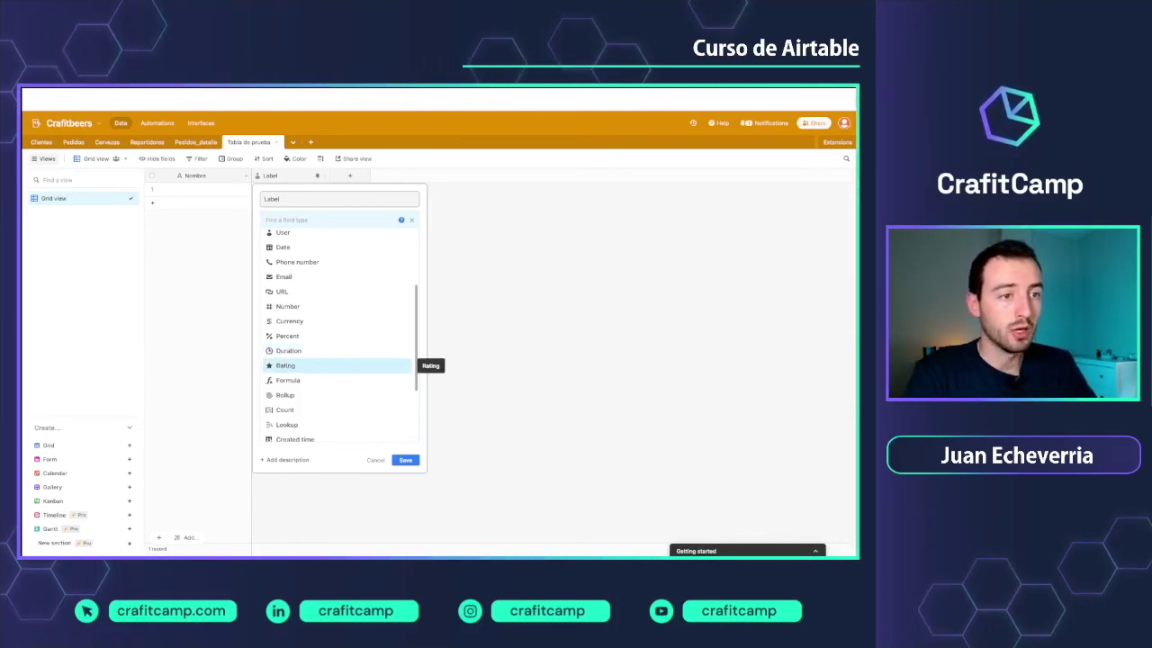
{"action": "scroll", "coordinate": [337, 367], "scroll_direction": "down", "scroll_amount": 2}
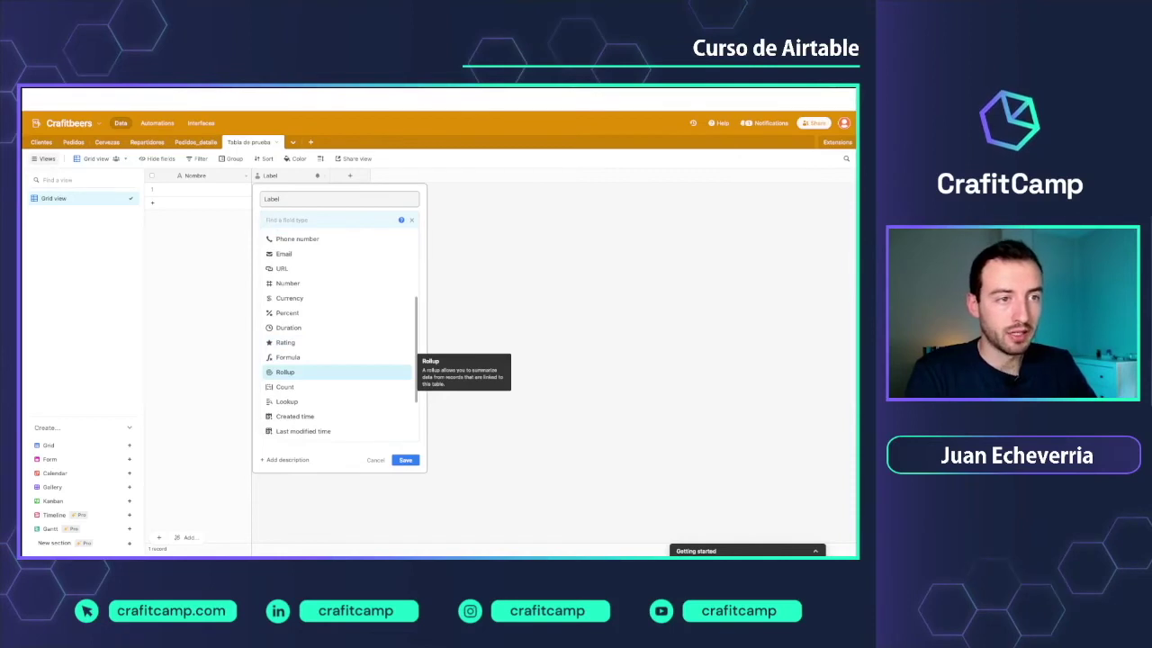
{"action": "scroll", "coordinate": [338, 351], "scroll_direction": "down", "scroll_amount": 1}
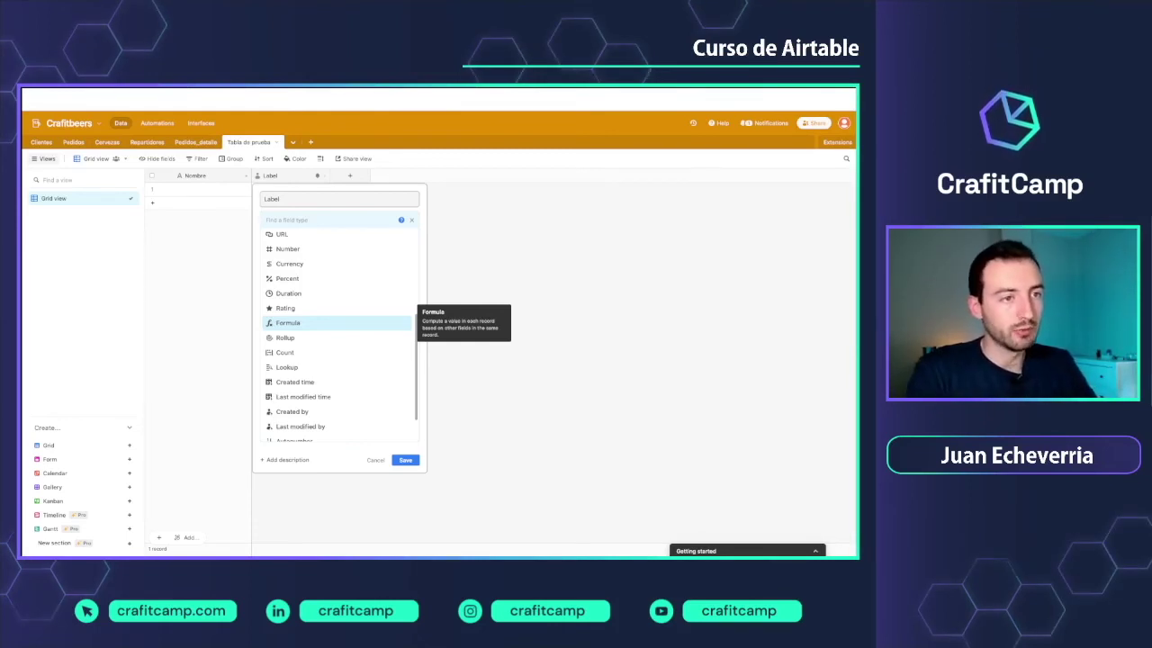
{"action": "scroll", "coordinate": [338, 322], "scroll_direction": "down", "scroll_amount": 1}
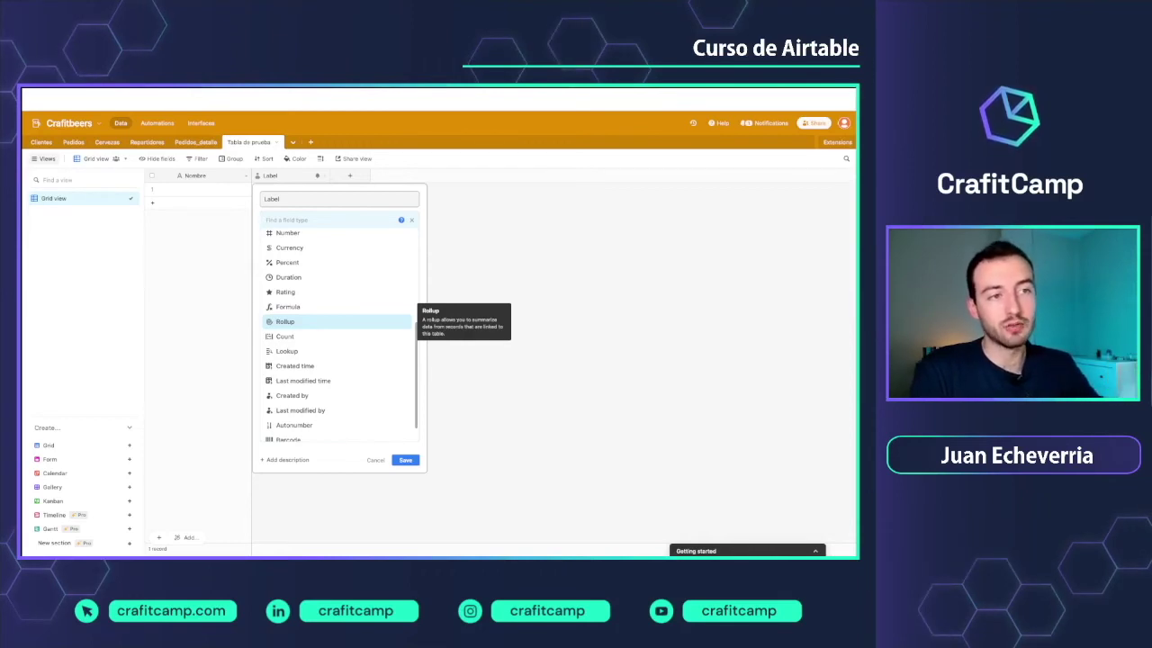
{"action": "key", "text": "Down"}
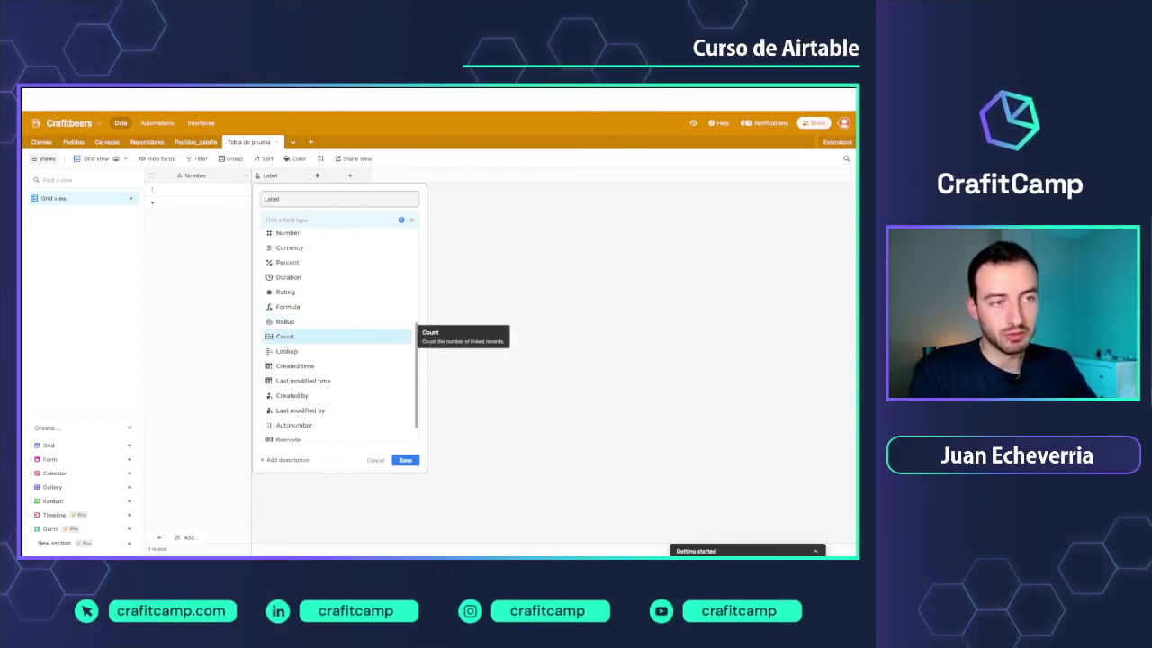
{"action": "scroll", "coordinate": [337, 336], "scroll_direction": "down", "scroll_amount": 1}
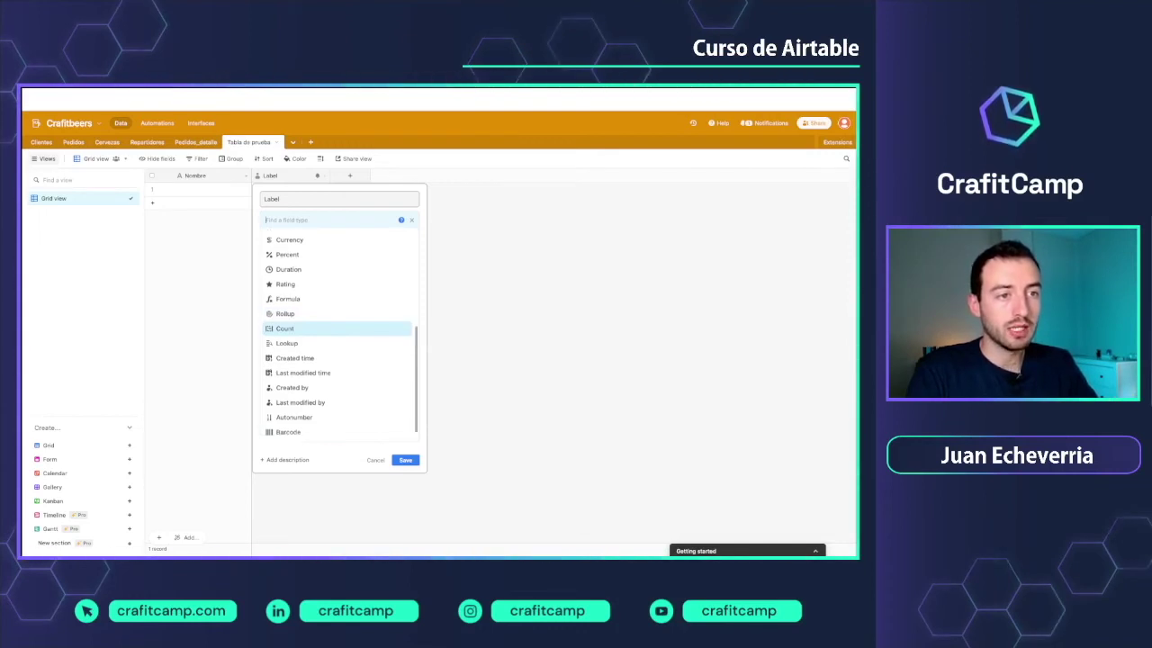
{"action": "key", "text": "Down"}
{"action": "key", "text": "Down"}
{"action": "key", "text": "Down"}
{"action": "key", "text": "Up"}
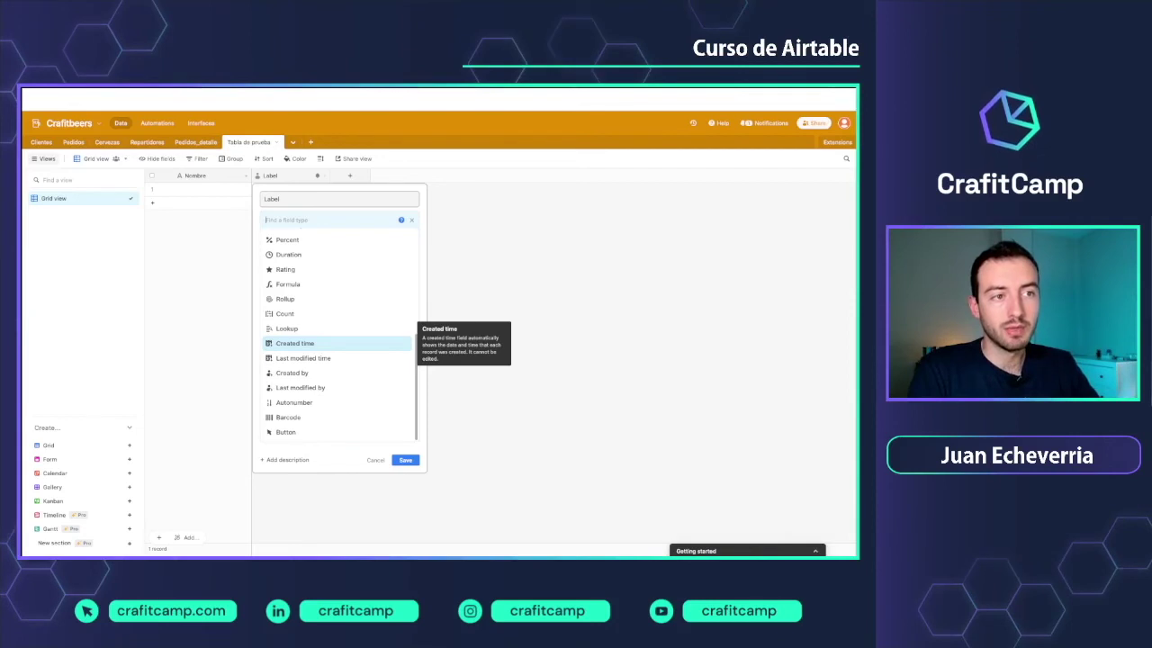
Convert the Label field to the Created time type and add a new empty record to the table.
{"action": "left_click", "coordinate": [295, 344]}
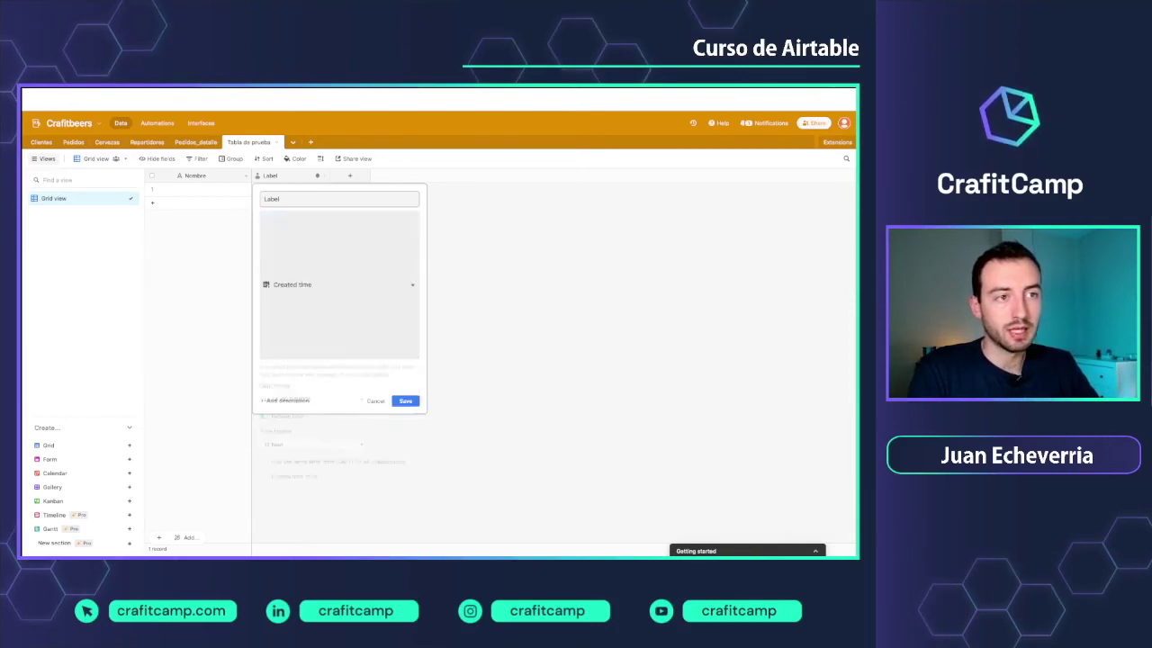
{"action": "left_click", "coordinate": [405, 362]}
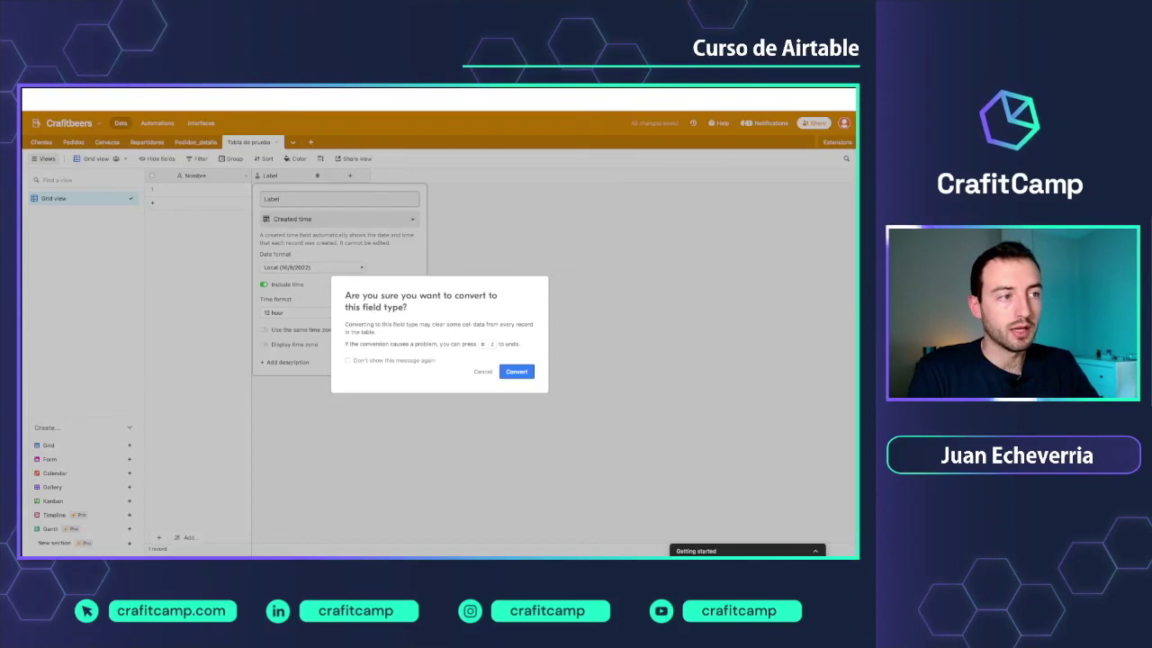
{"action": "left_click", "coordinate": [517, 372]}
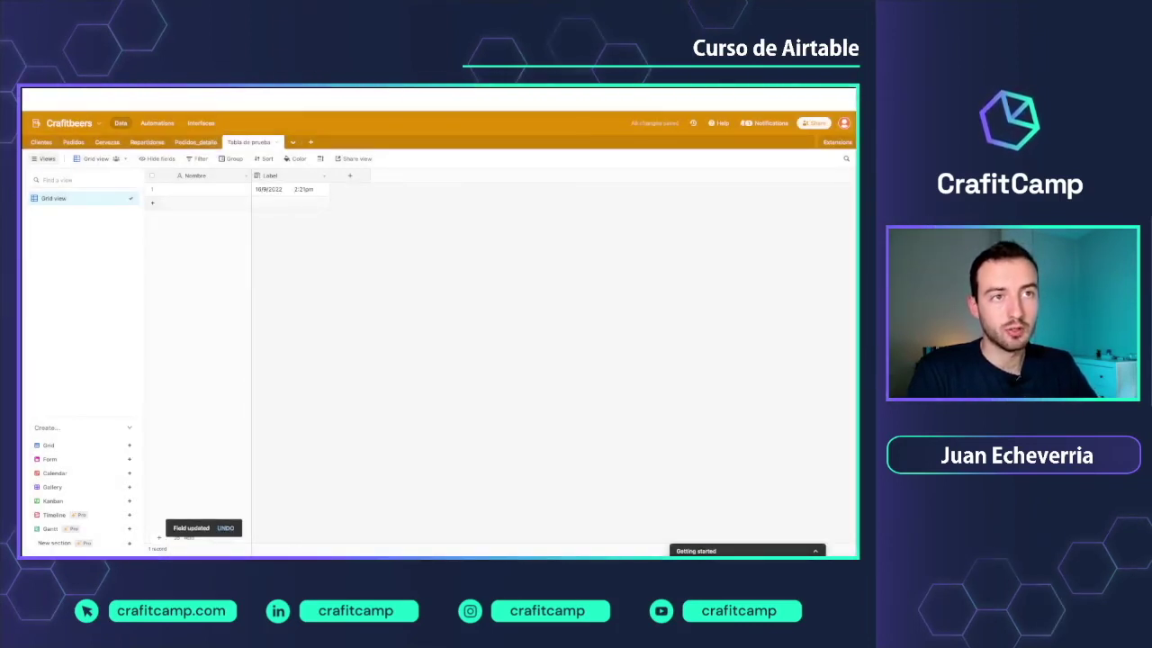
{"action": "left_click", "coordinate": [153, 204]}
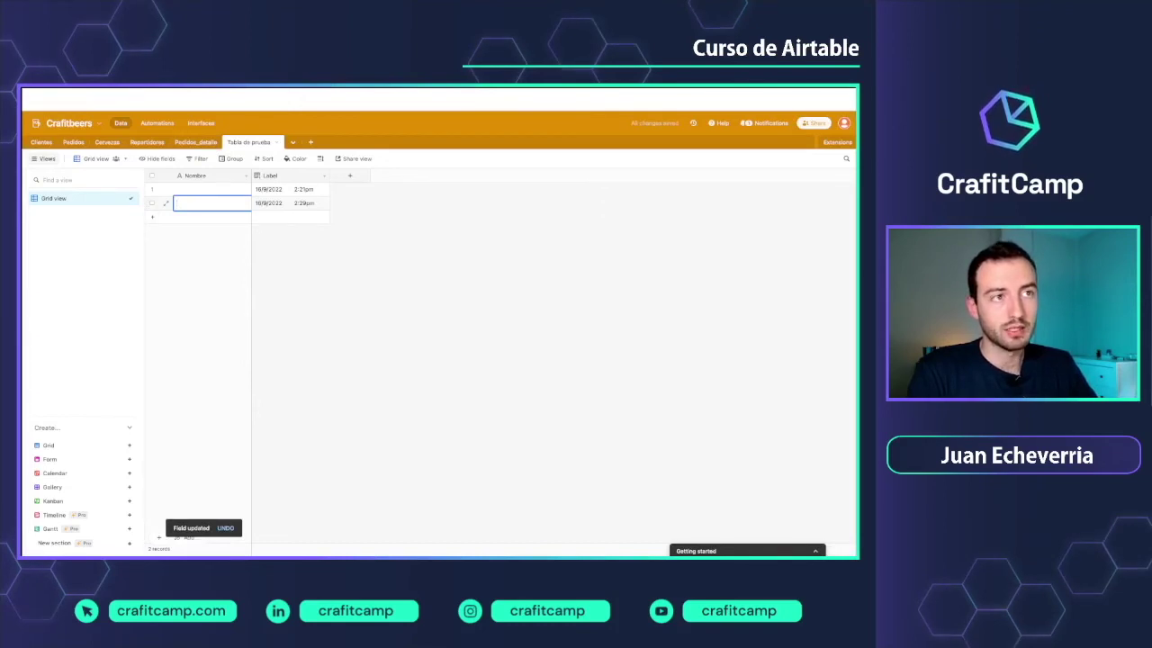
{"action": "left_click", "coordinate": [378, 261]}
Reopen the Label field's type options and examine the Last modified time type and those listed after it.
{"action": "left_click", "coordinate": [325, 176]}
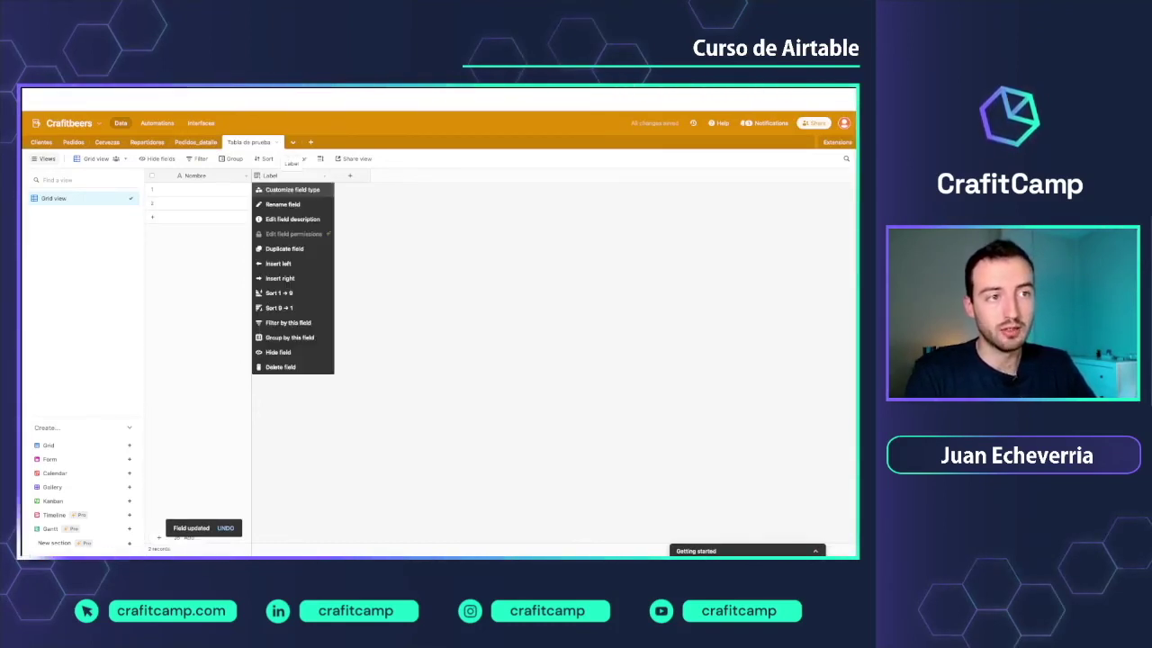
{"action": "left_click", "coordinate": [292, 190]}
{"action": "left_click", "coordinate": [339, 221]}
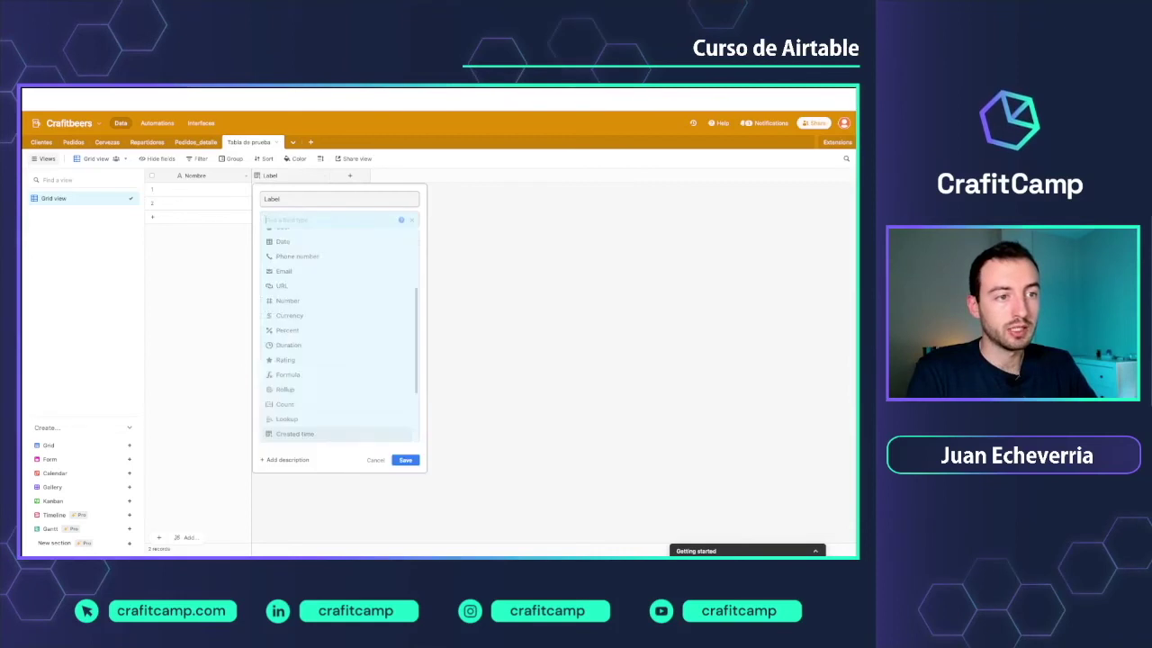
{"action": "scroll", "coordinate": [339, 333], "scroll_direction": "down", "scroll_amount": 3}
{"action": "scroll", "coordinate": [339, 333], "scroll_direction": "down", "scroll_amount": 2}
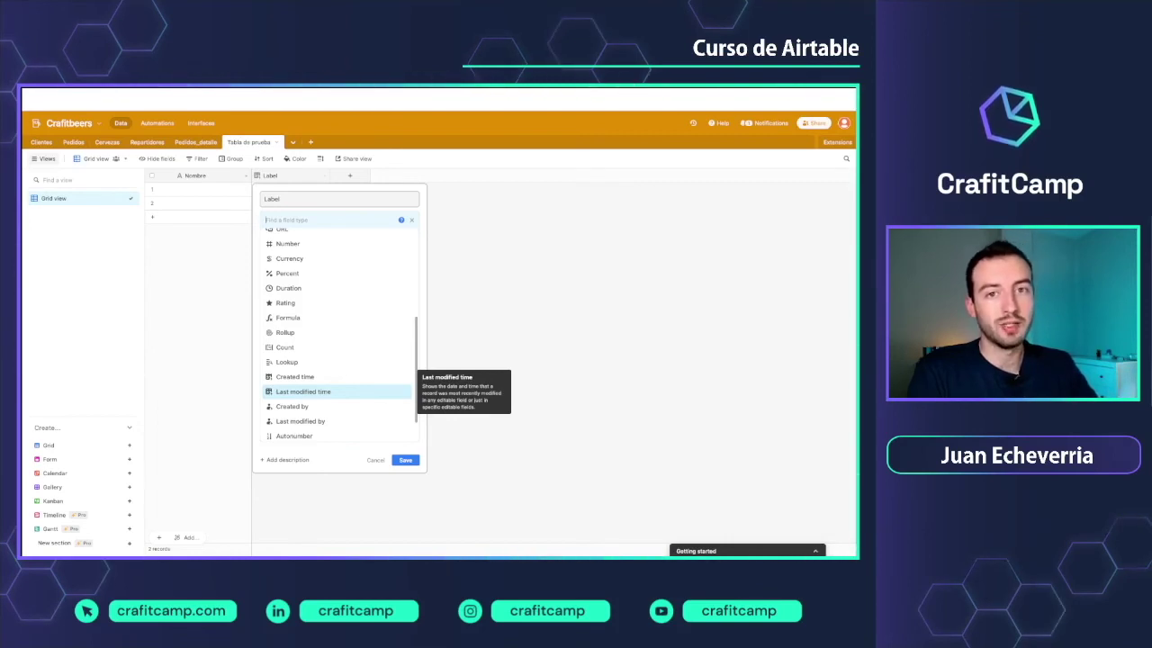
{"action": "scroll", "coordinate": [337, 390], "scroll_direction": "down", "scroll_amount": 1}
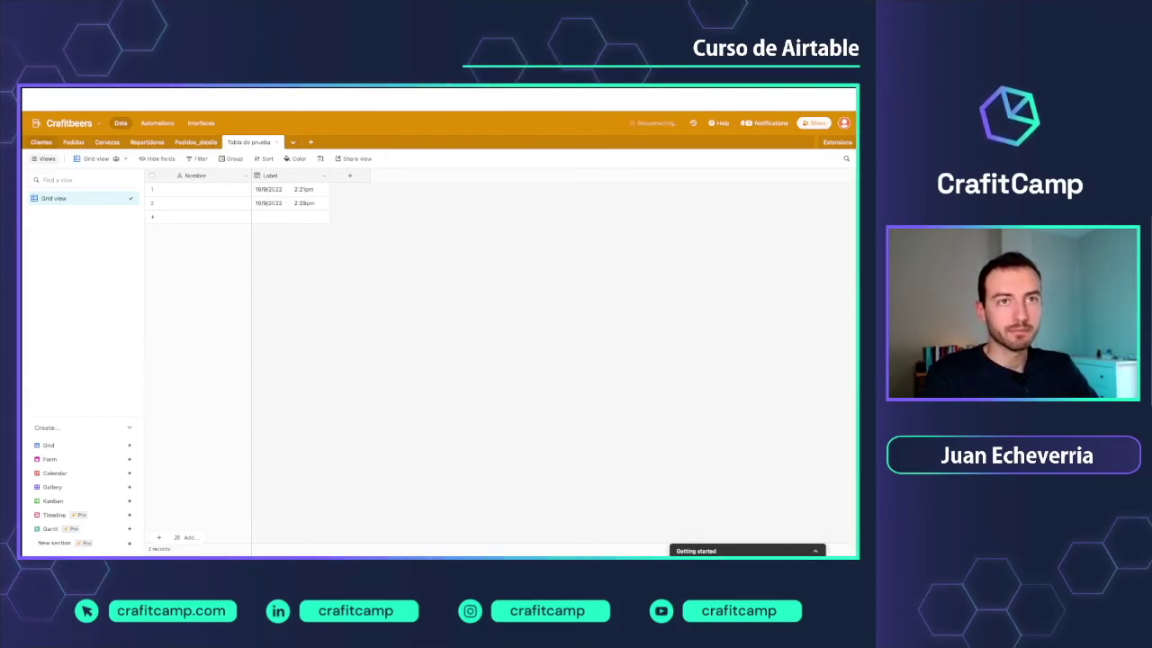
Examine the type options of the Id field in the Clientes table, with the views sidebar hidden.
{"action": "left_click", "coordinate": [42, 142]}
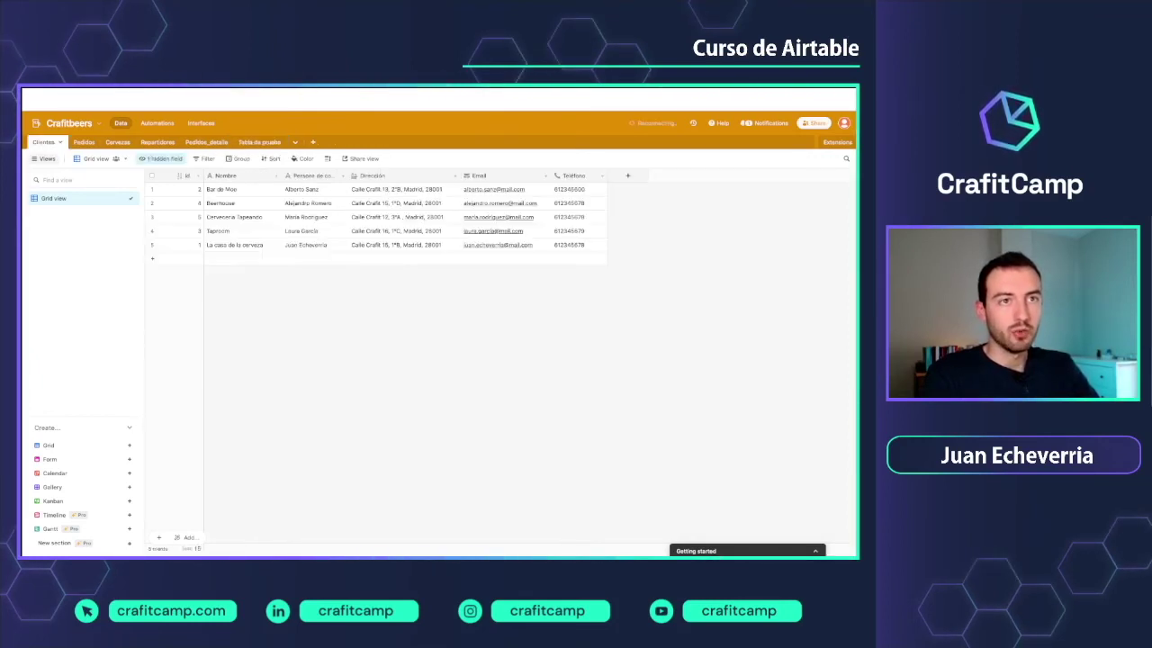
{"action": "left_click", "coordinate": [44, 159]}
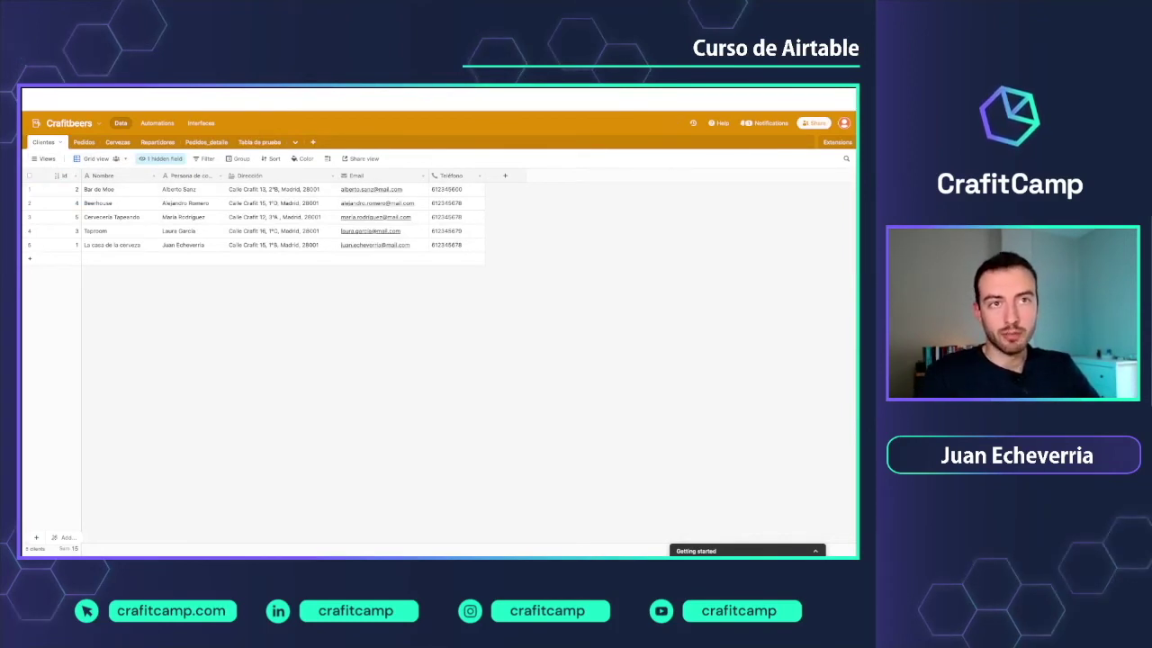
{"action": "left_click", "coordinate": [75, 175]}
{"action": "left_click", "coordinate": [90, 190]}
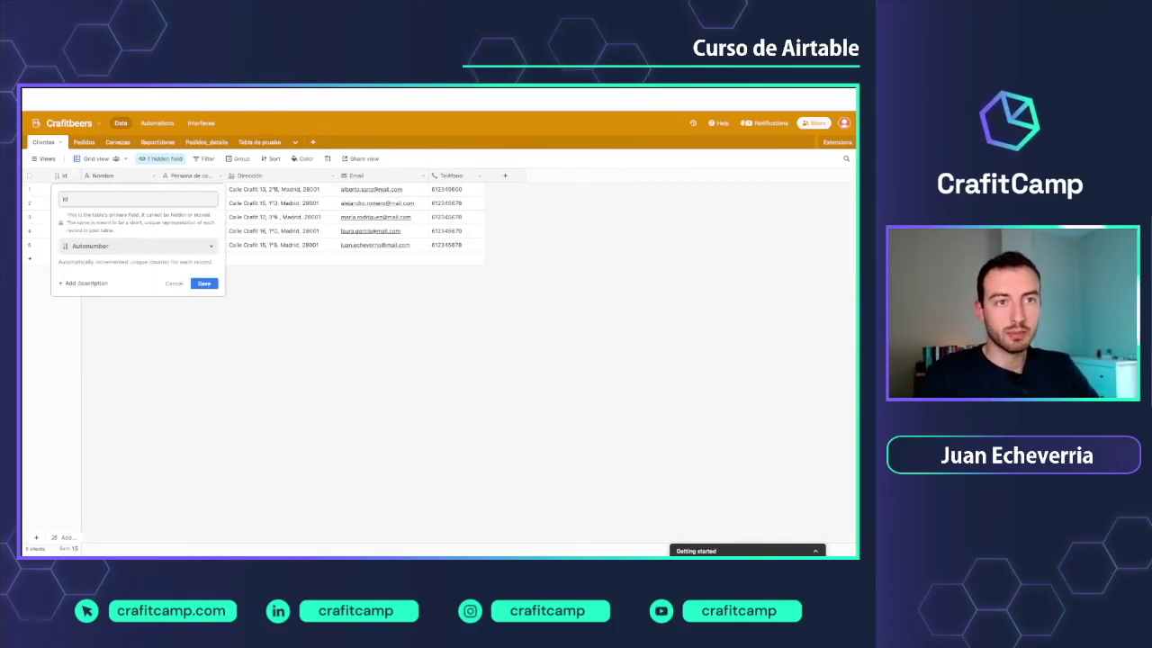
{"action": "left_click", "coordinate": [126, 246]}
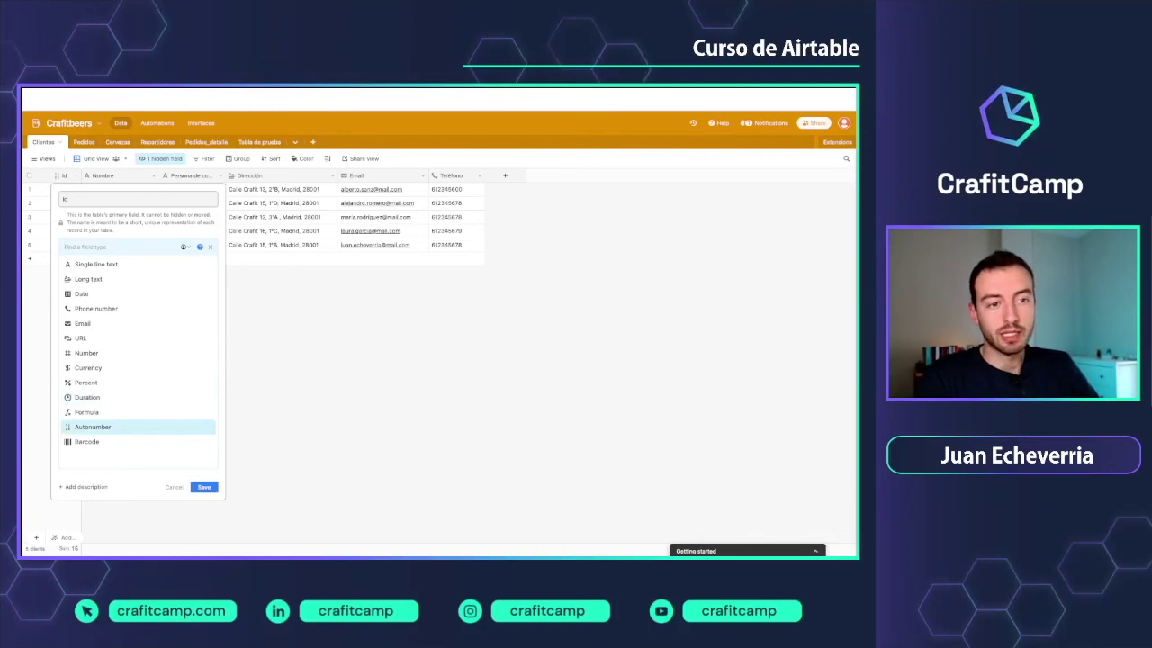
{"action": "left_click", "coordinate": [175, 487]}
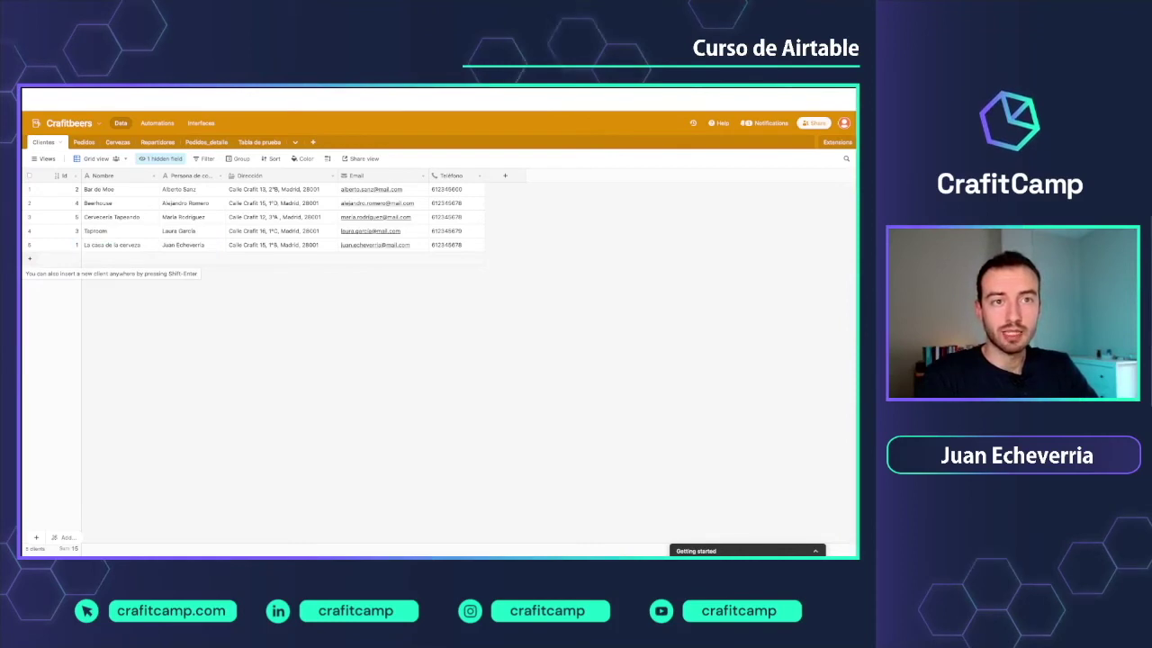
Add an empty client record at the end of the Clientes table and delete it again.
{"action": "left_click", "coordinate": [29, 259]}
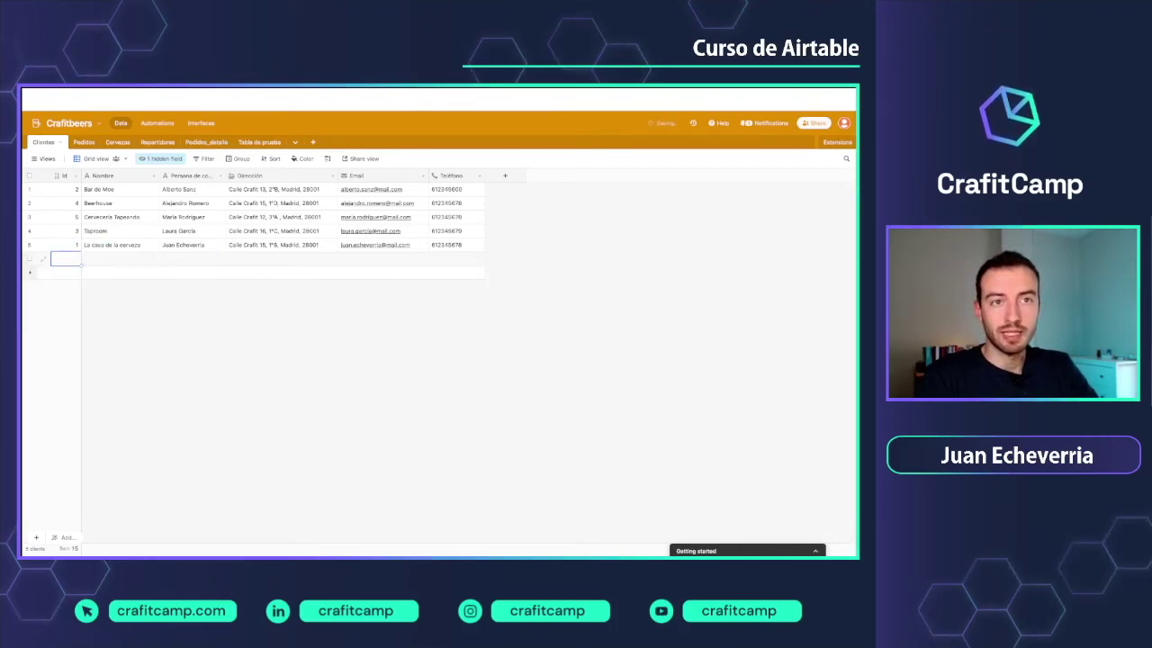
{"action": "left_click", "coordinate": [121, 260]}
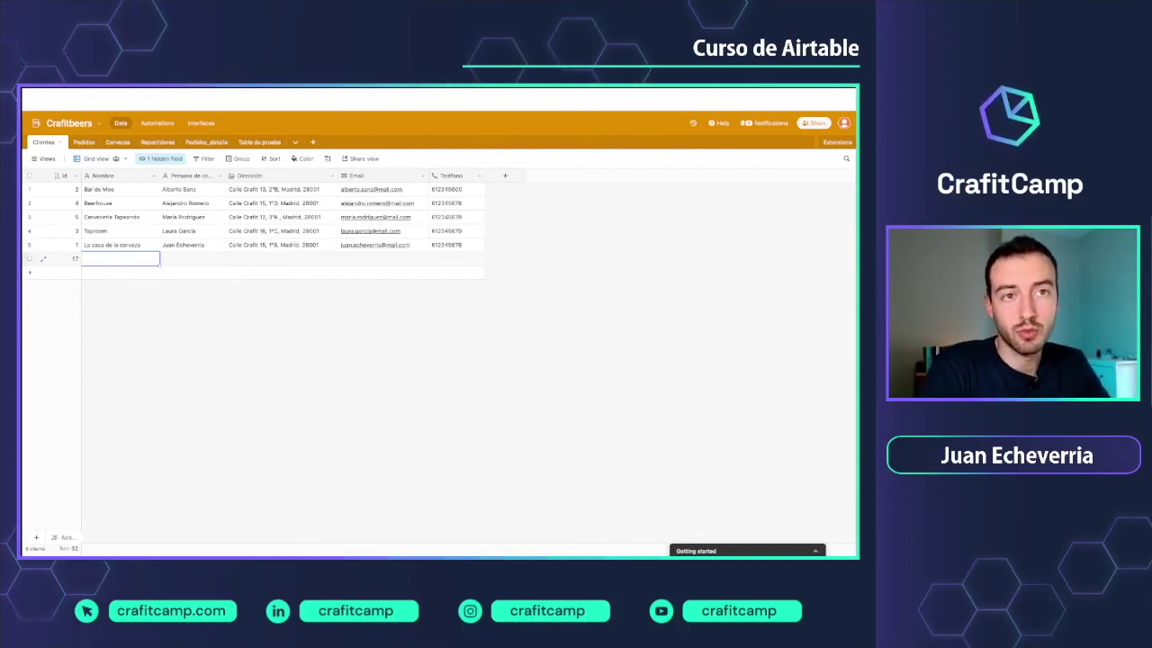
{"action": "right_click", "coordinate": [31, 259]}
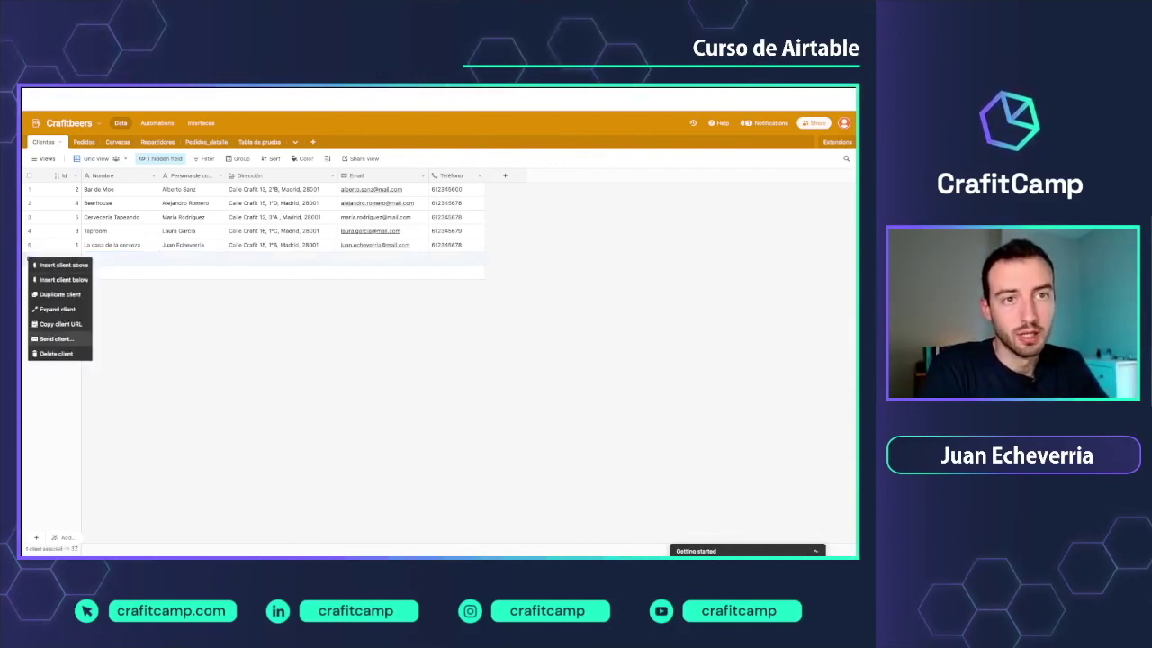
{"action": "left_click", "coordinate": [56, 353]}
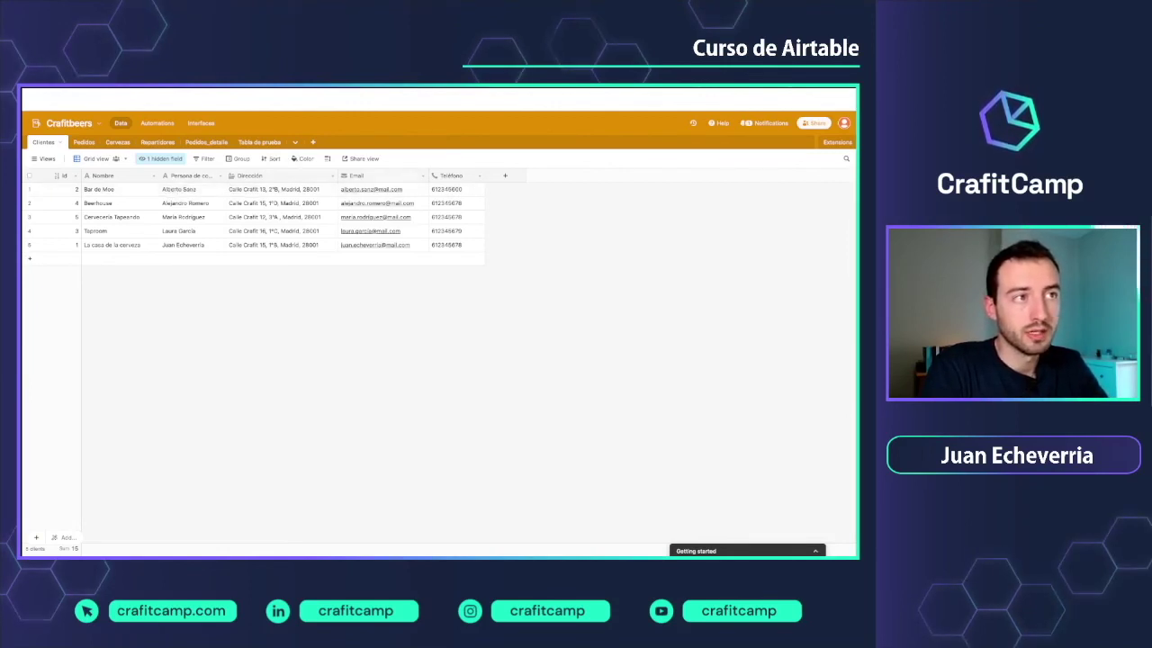
Check the type settings of the Email field in the Clientes table and leave them as they are.
{"action": "left_click", "coordinate": [423, 175]}
{"action": "left_click", "coordinate": [379, 190]}
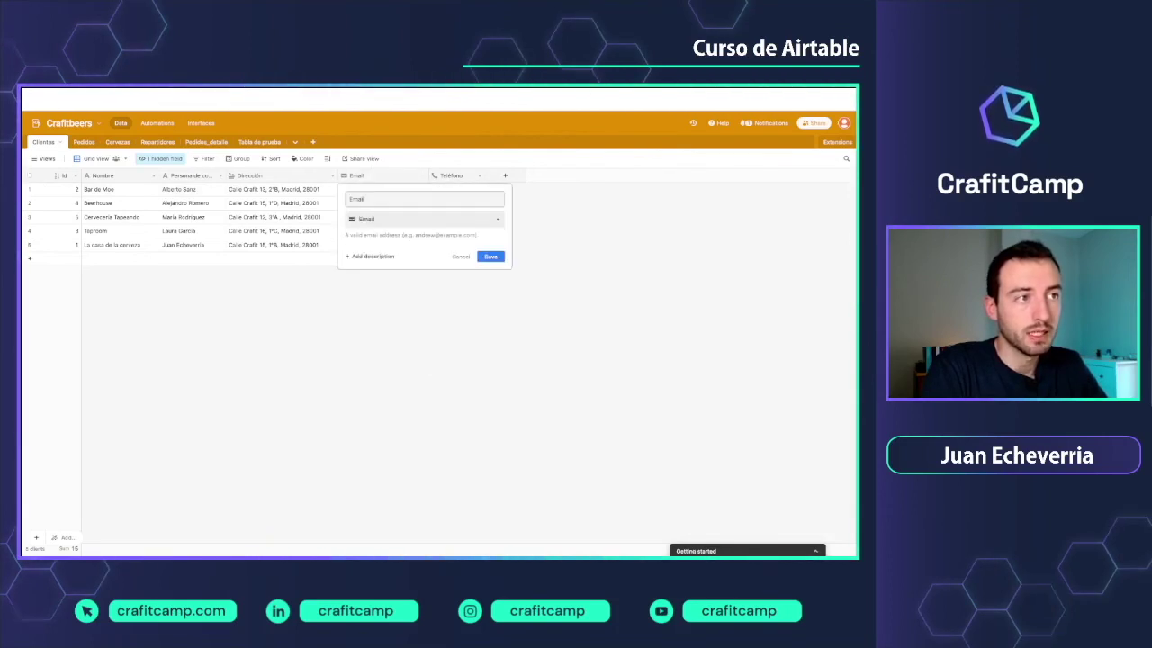
{"action": "left_click", "coordinate": [461, 257]}
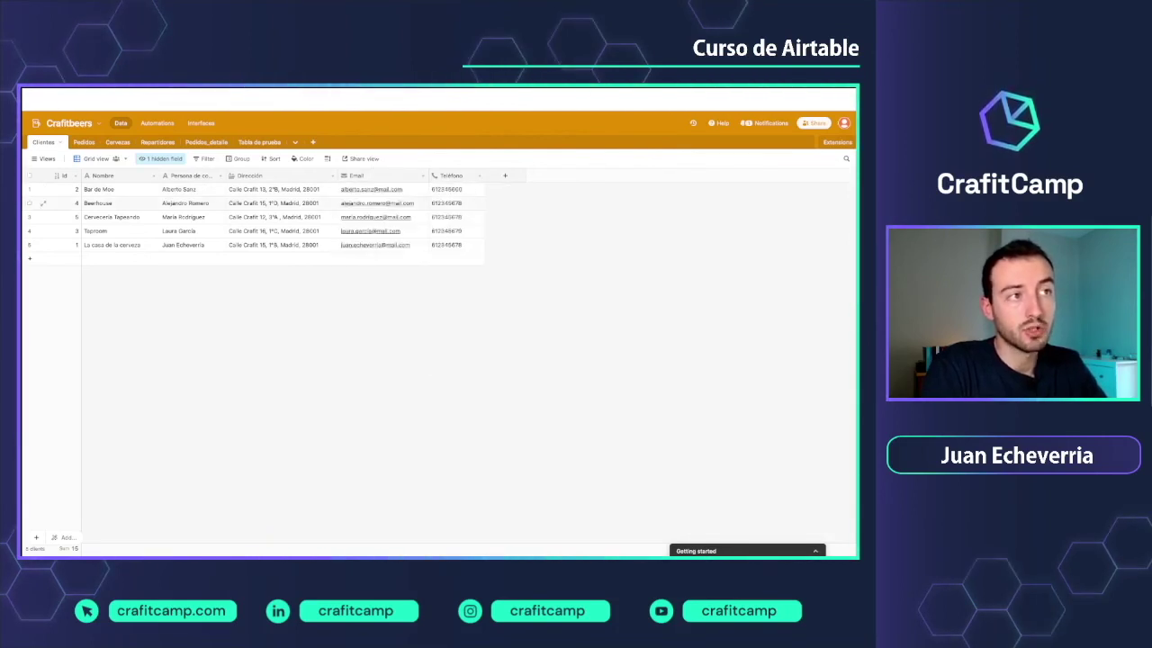
Convert the Teléfono field in the Clientes table to the Single line text type.
{"action": "left_click", "coordinate": [480, 175]}
{"action": "left_click", "coordinate": [469, 190]}
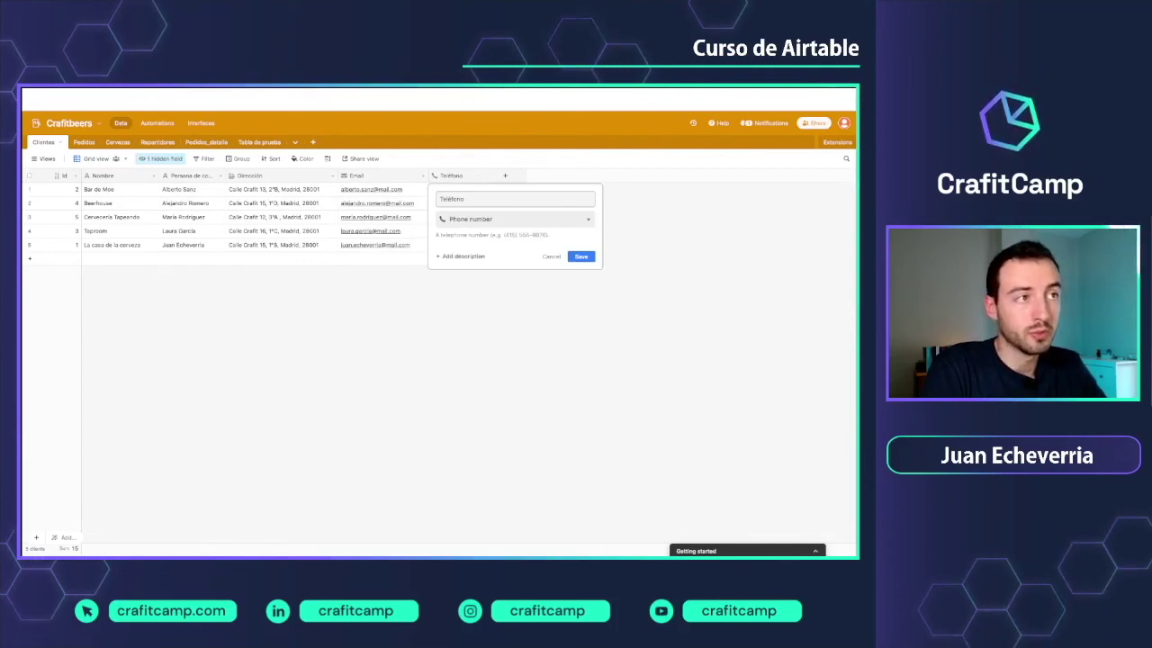
{"action": "left_click", "coordinate": [513, 219]}
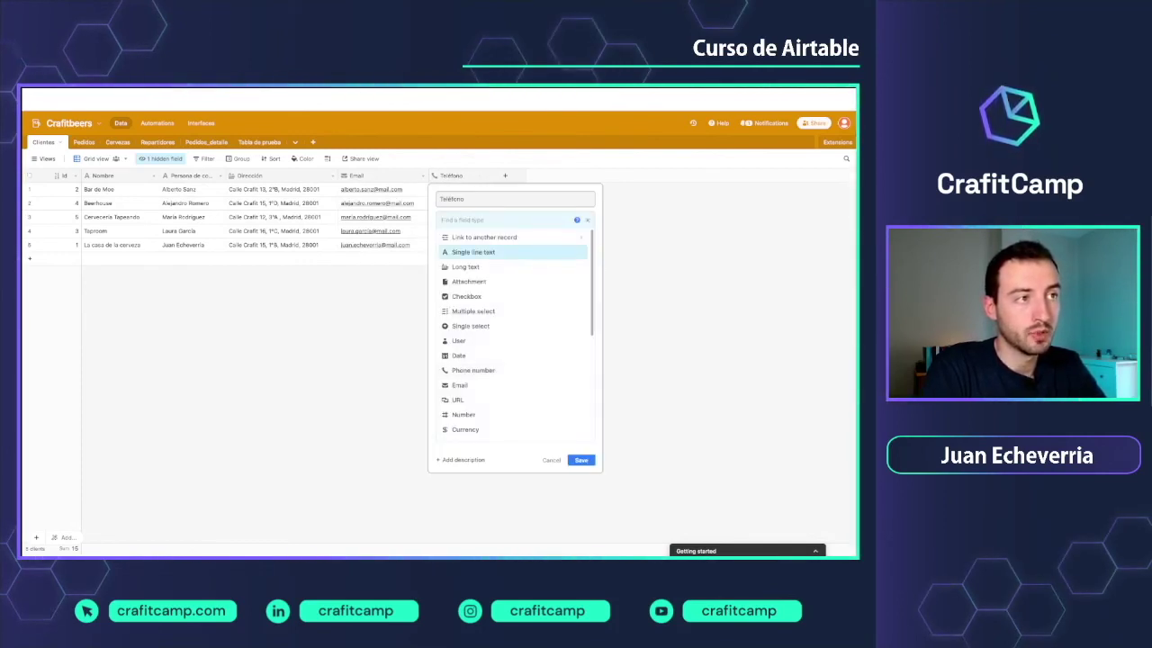
{"action": "left_click", "coordinate": [472, 252]}
{"action": "left_click", "coordinate": [581, 286]}
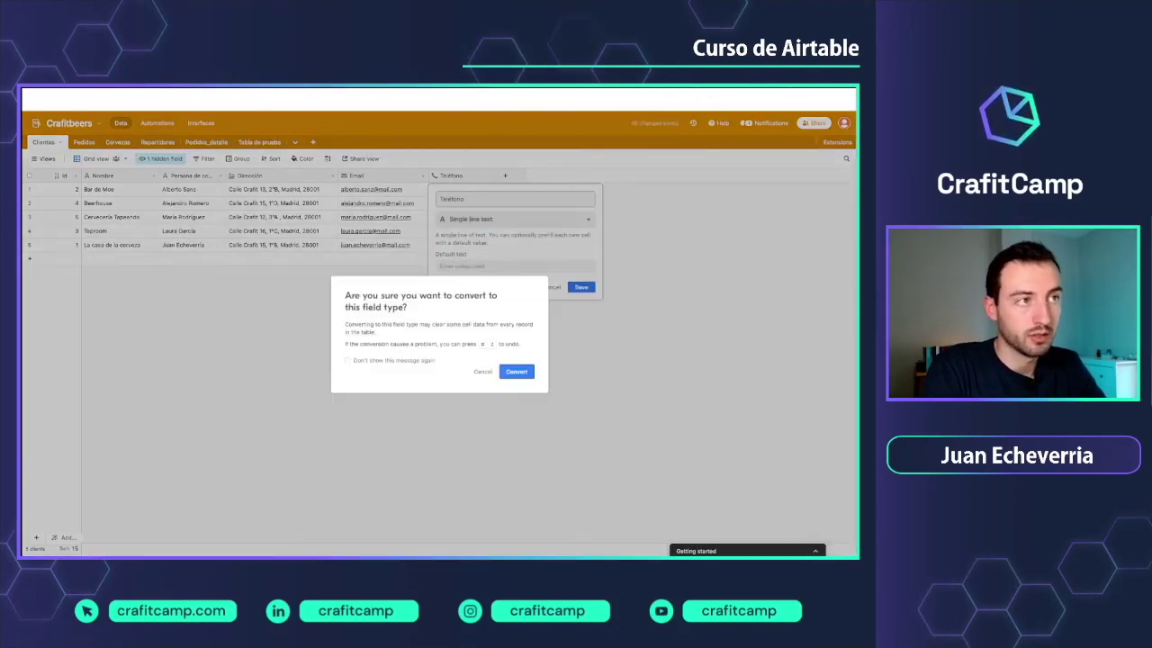
{"action": "left_click", "coordinate": [517, 372]}
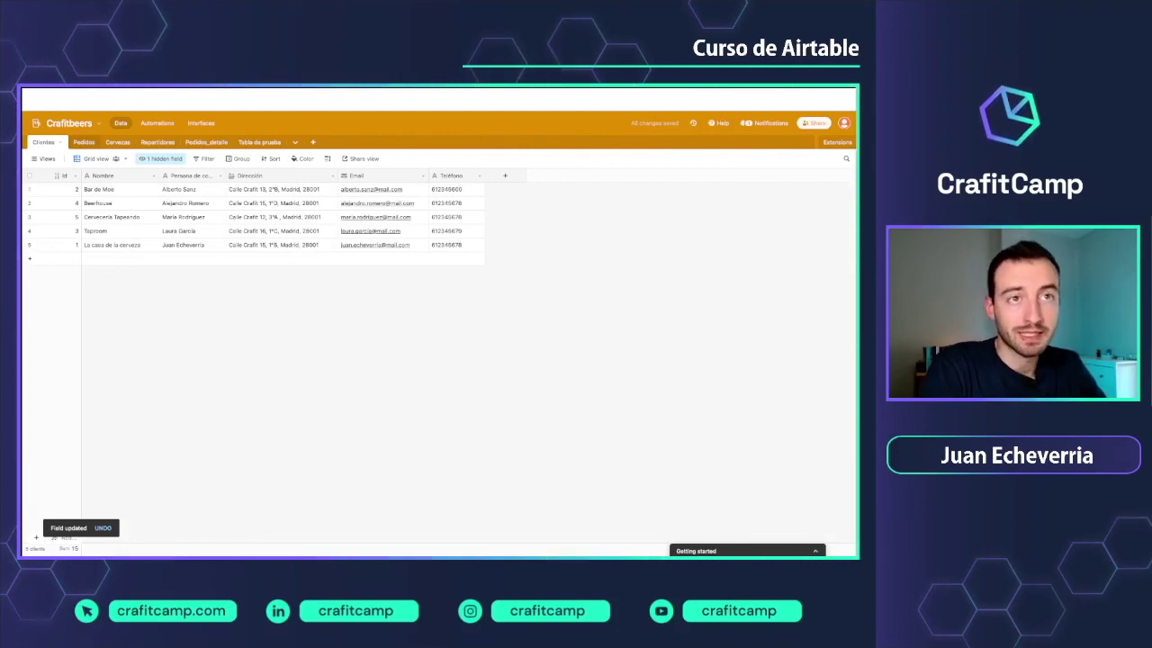
Review the fields of the Pedidos, Cervezas and Repartidores tables one after another.
{"action": "left_click", "coordinate": [84, 142]}
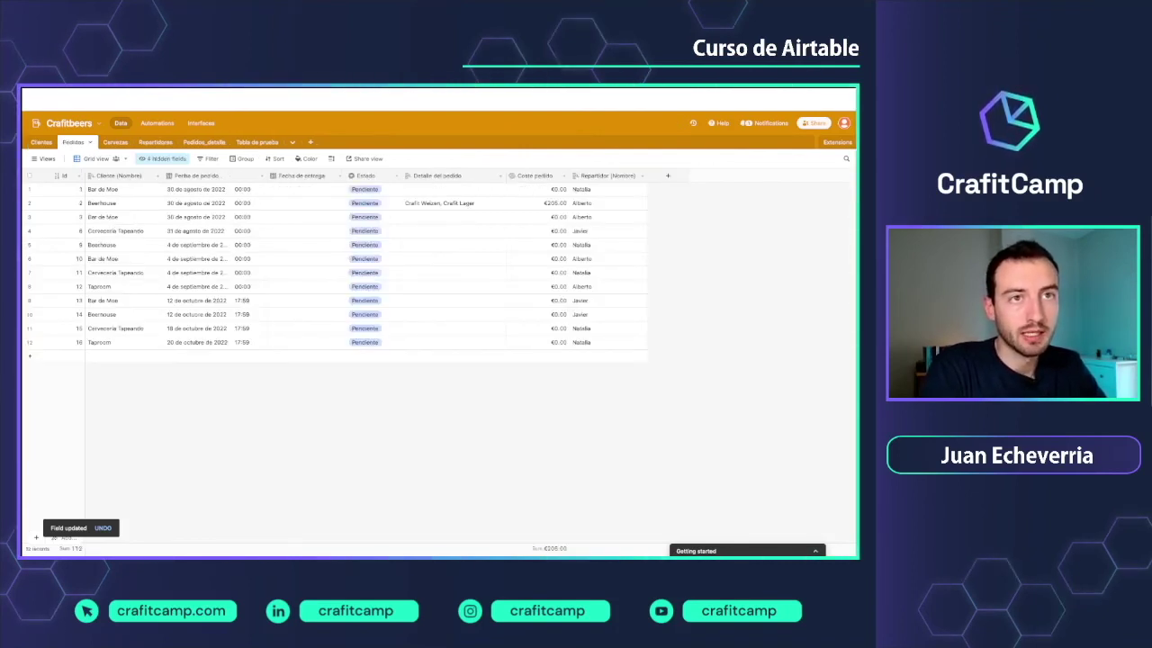
{"action": "mouse_move", "coordinate": [43, 159]}
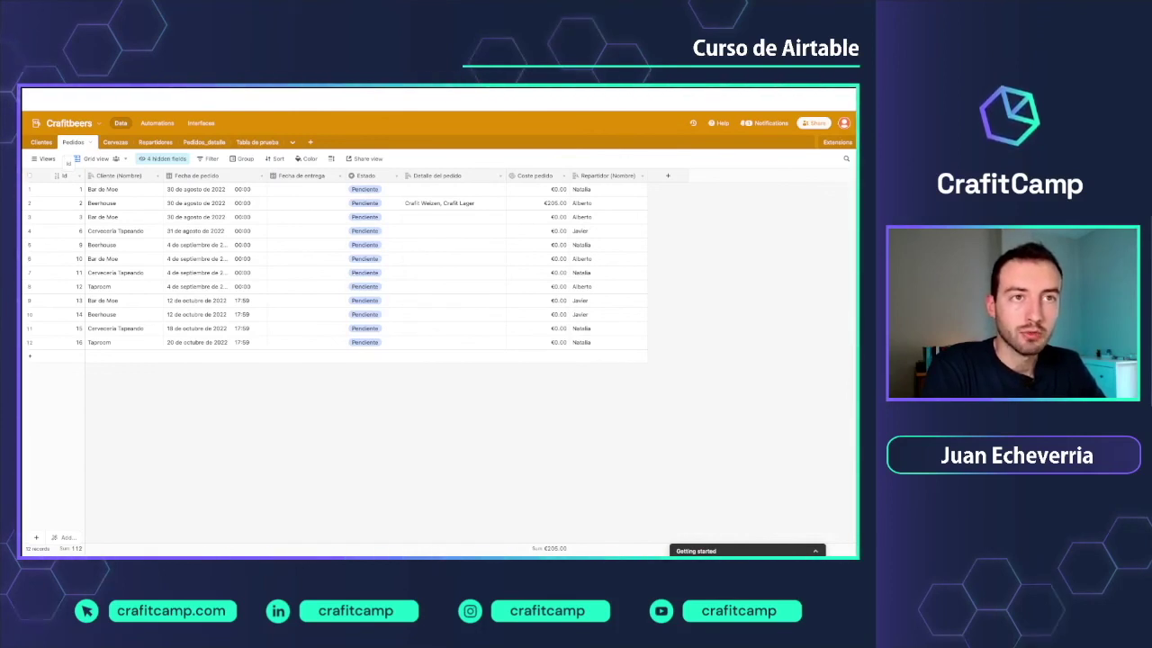
{"action": "left_click_drag", "start_coordinate": [117, 176], "coordinate": [125, 163]}
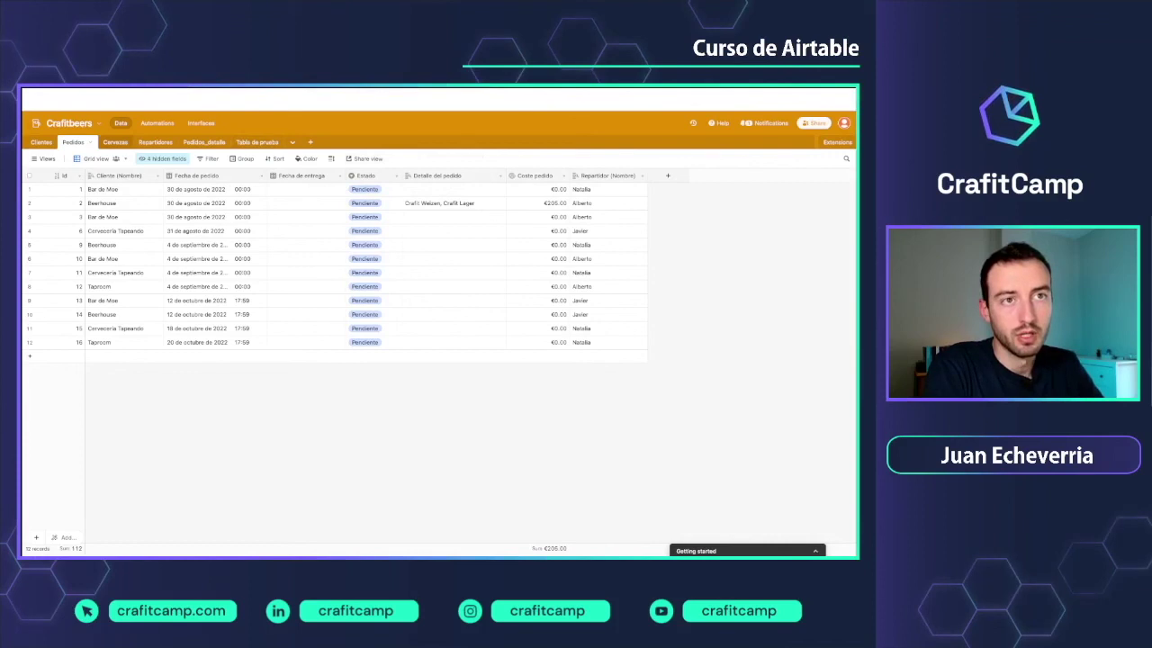
{"action": "left_click", "coordinate": [110, 142]}
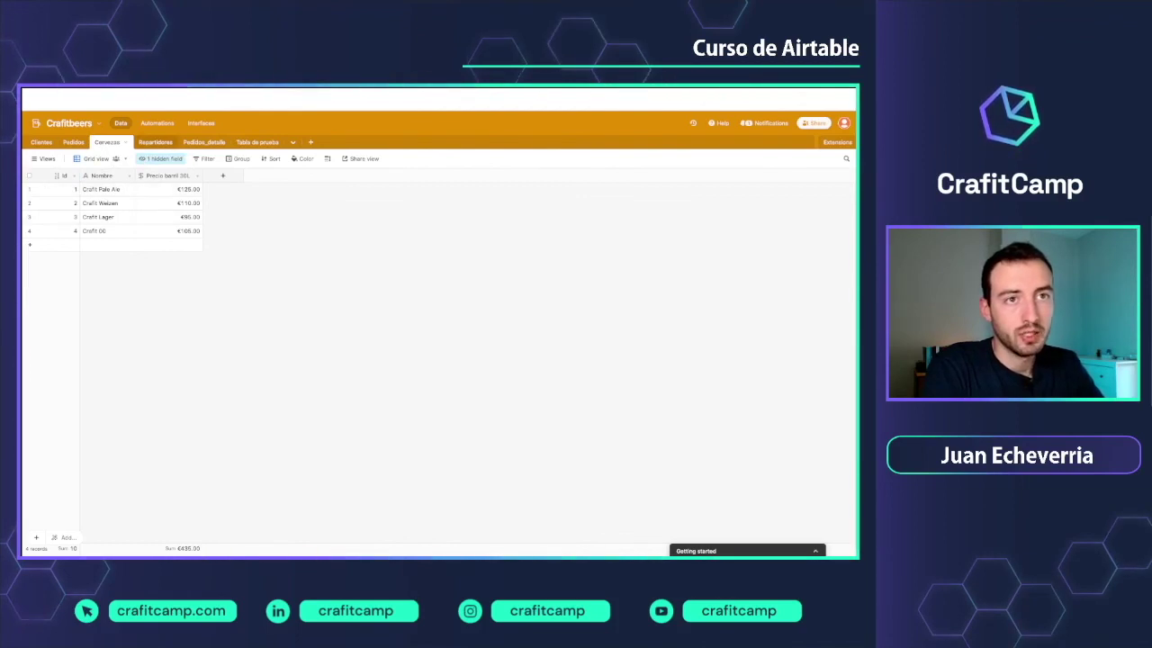
{"action": "left_click", "coordinate": [155, 142]}
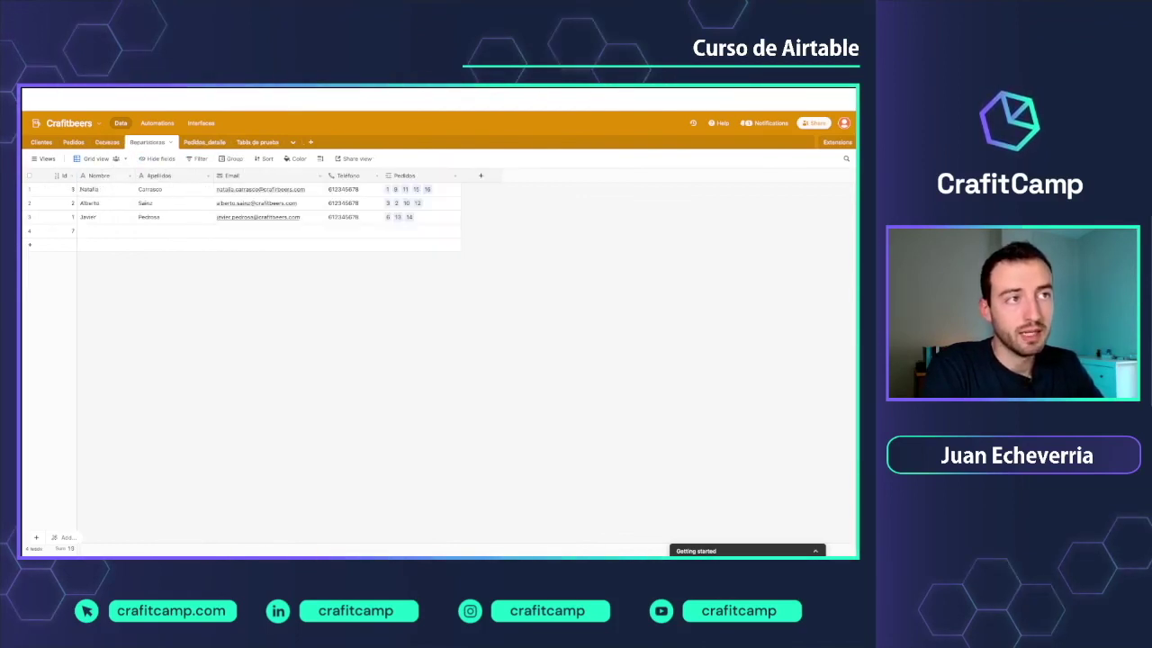